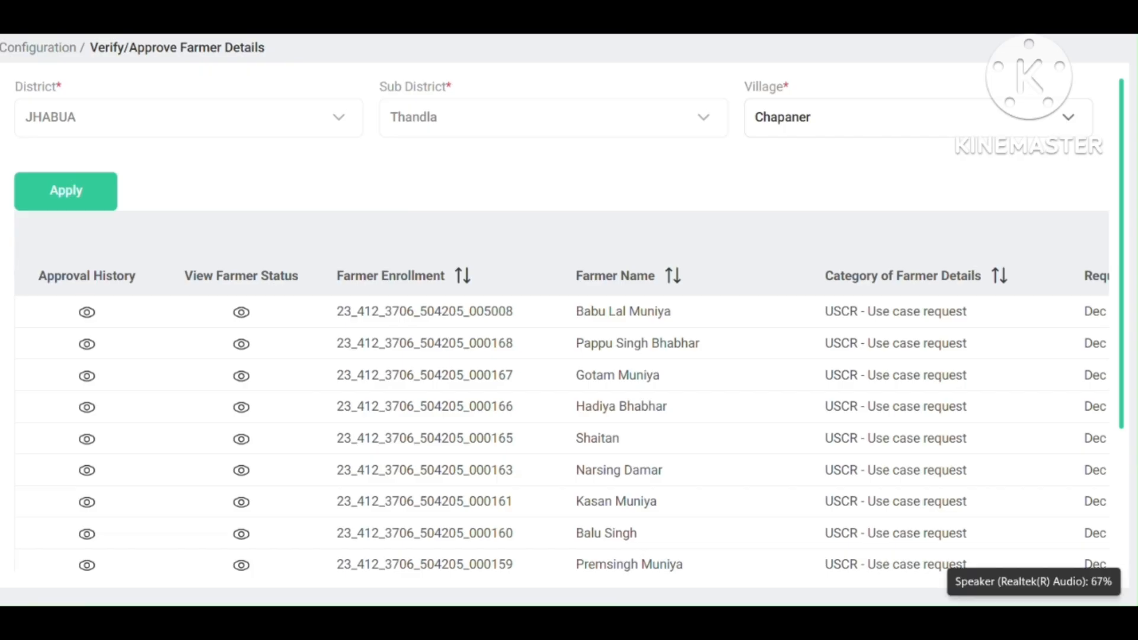
pyautogui.moveTo(841, 622)
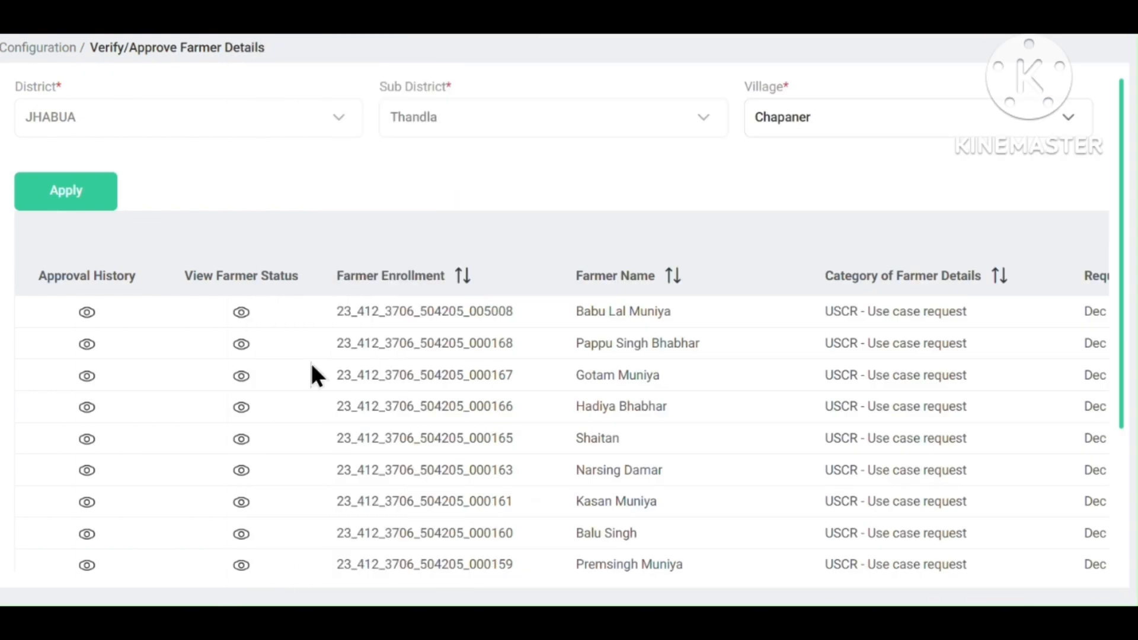
pyautogui.scroll(-2, 375, 248)
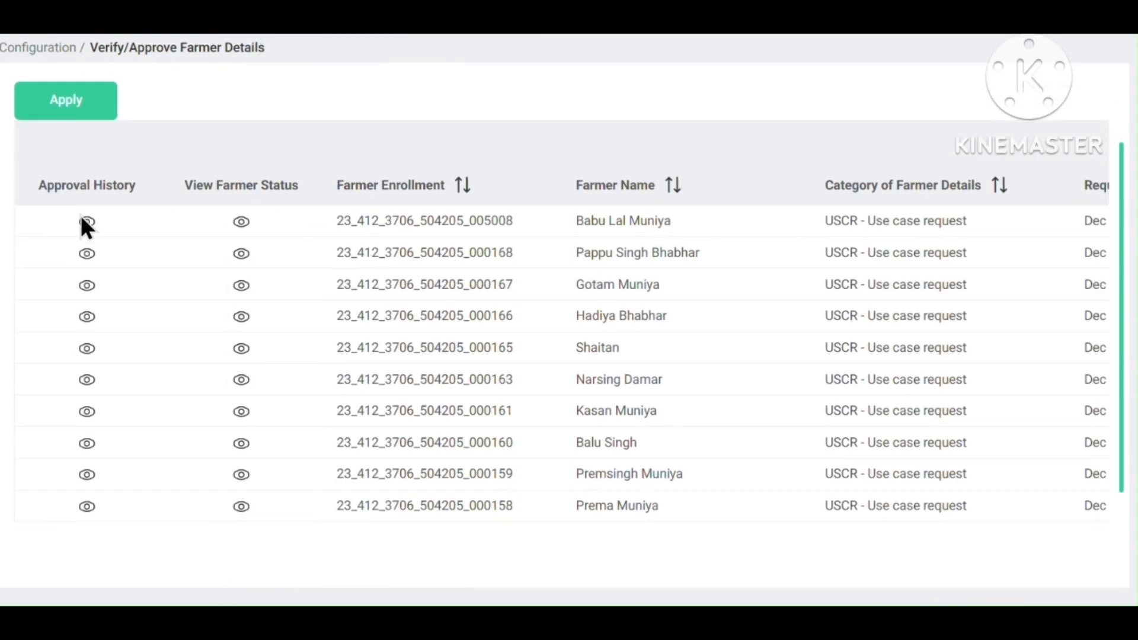
pyautogui.scroll(2, 83, 225)
pyautogui.click(66, 191)
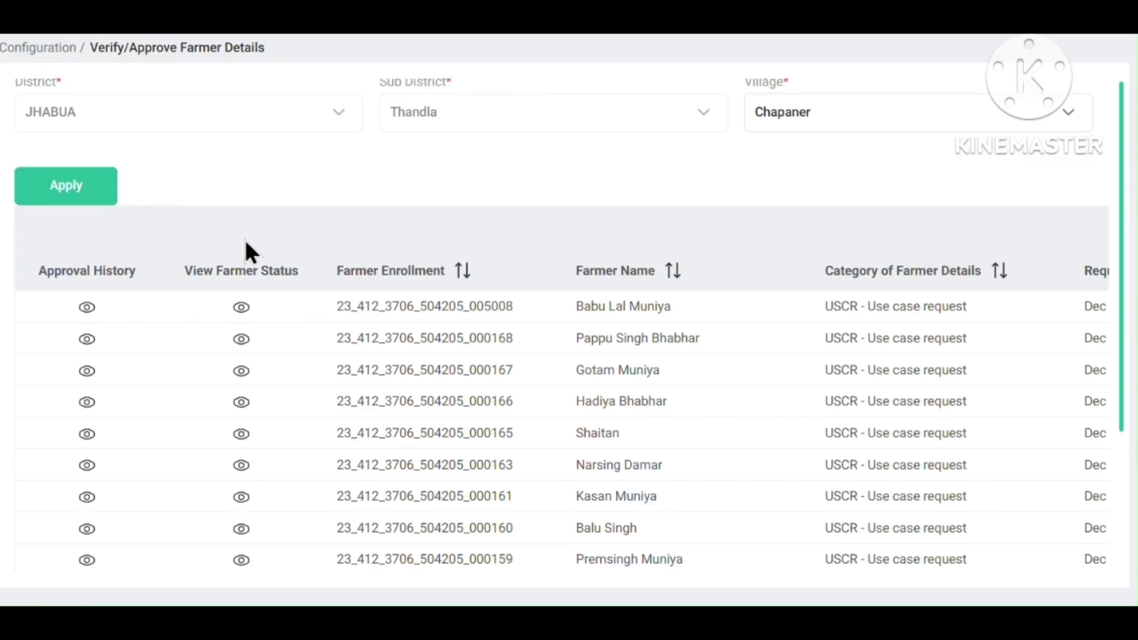
pyautogui.scroll(-2, 245, 242)
pyautogui.scroll(2, 246, 254)
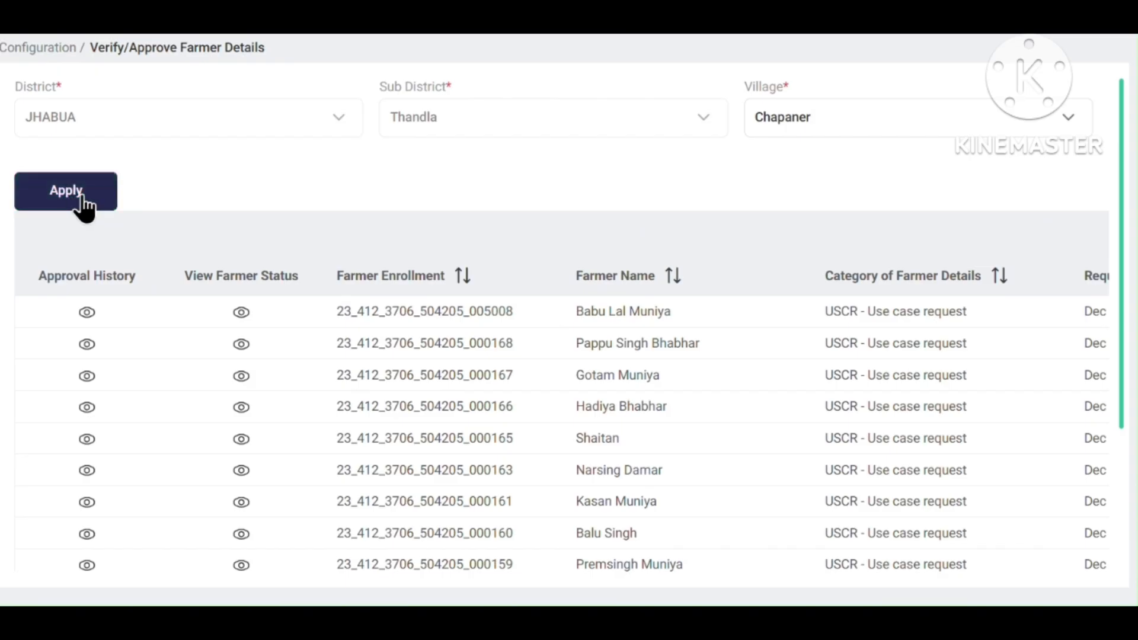
pyautogui.click(867, 141)
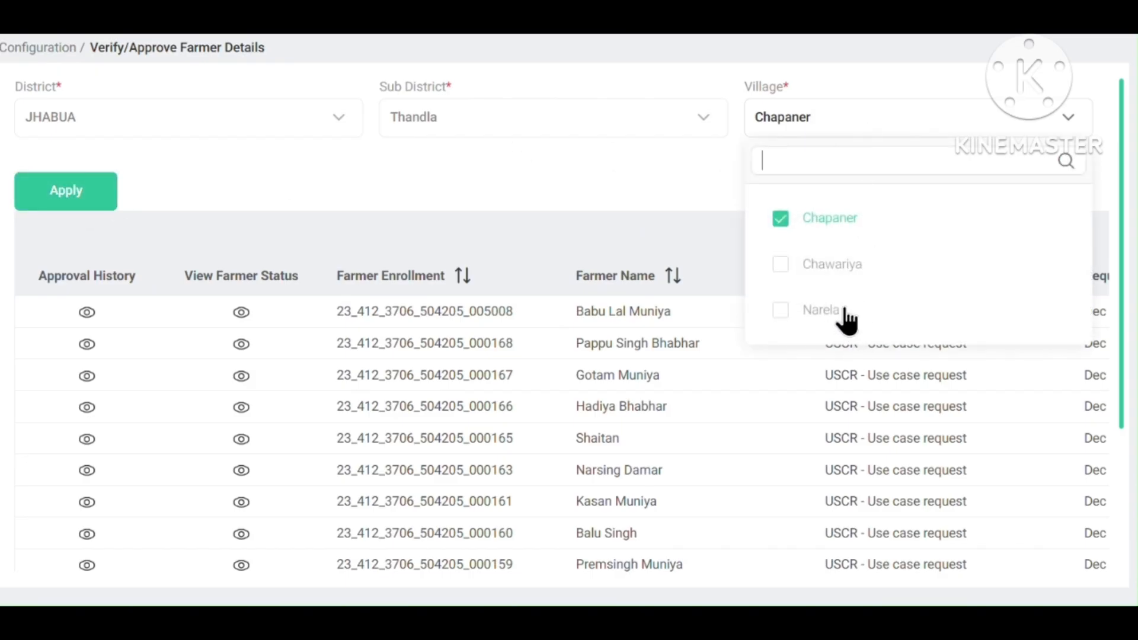
pyautogui.click(607, 163)
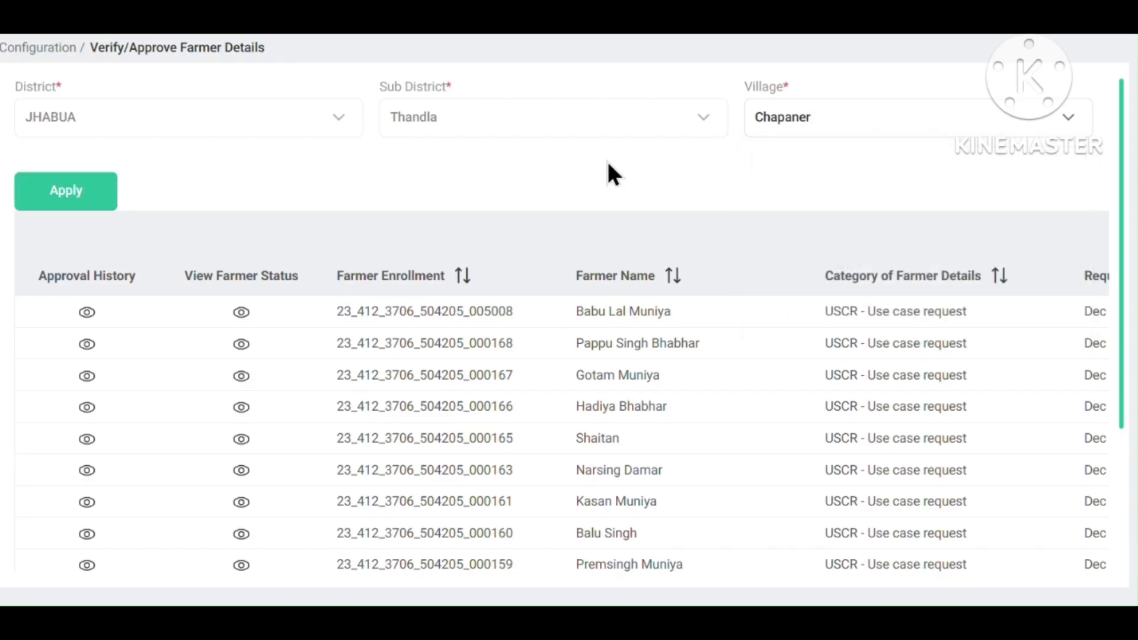
pyautogui.click(76, 201)
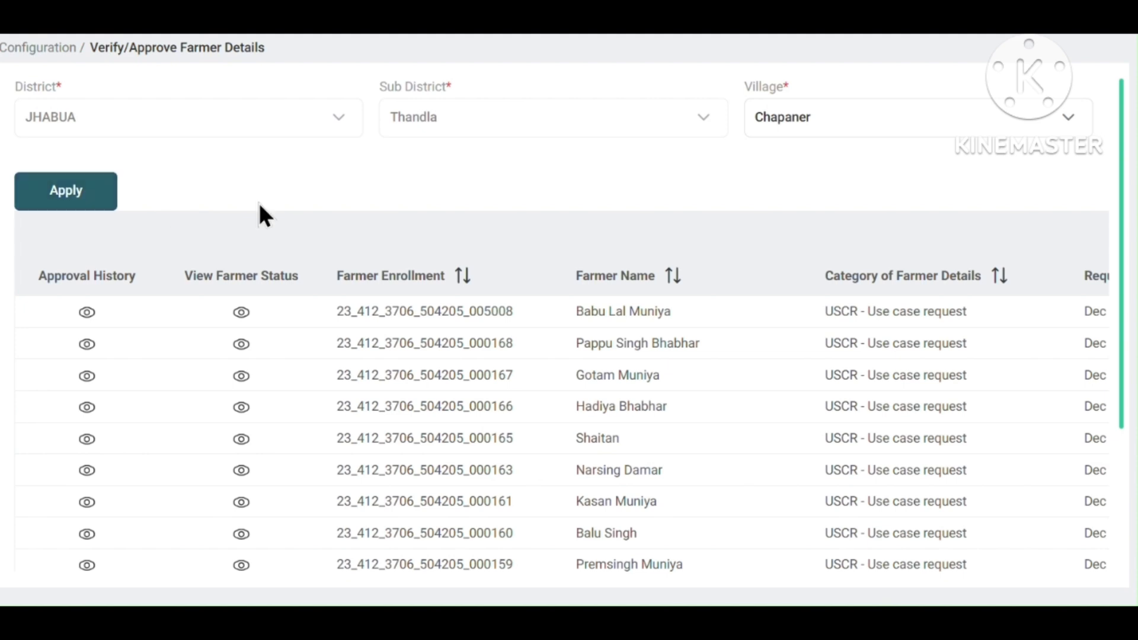
pyautogui.scroll(-3, 278, 237)
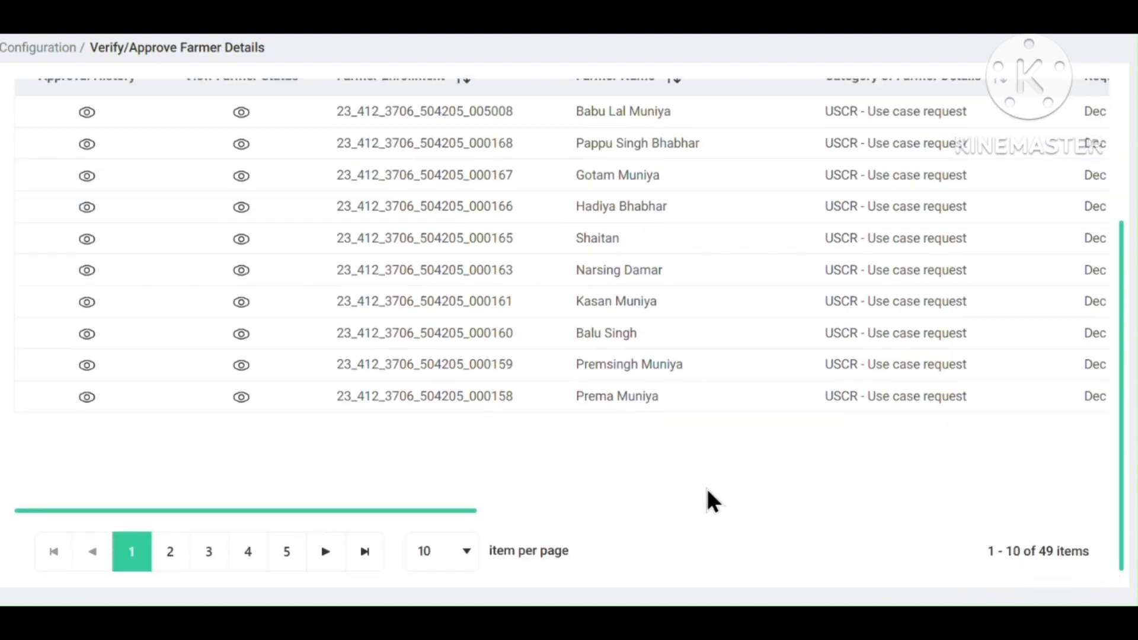
pyautogui.scroll(3, 320, 388)
pyautogui.scroll(-3, 309, 382)
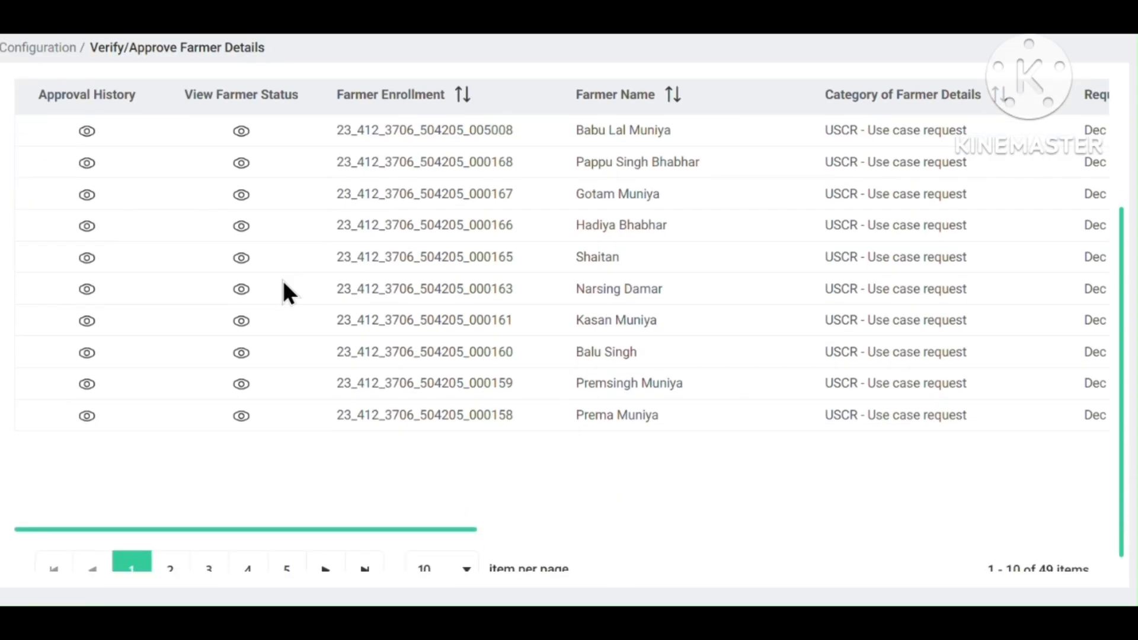
# Open the first farmer's record in the Chapaner list for verification and review it.
pyautogui.click(241, 134)
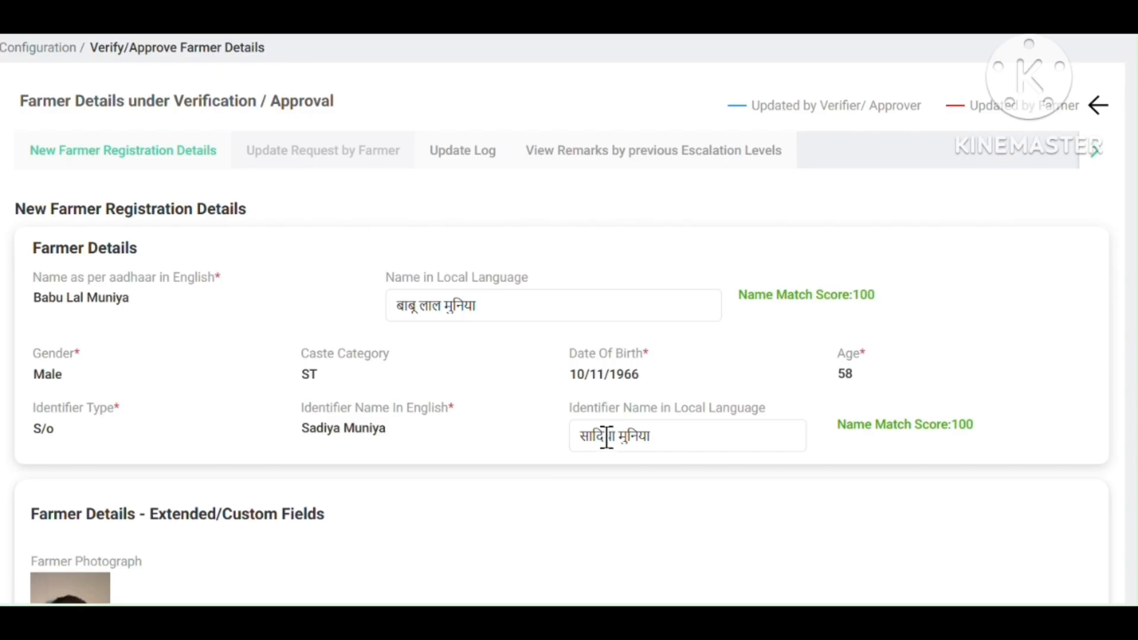
pyautogui.scroll(-8, 602, 437)
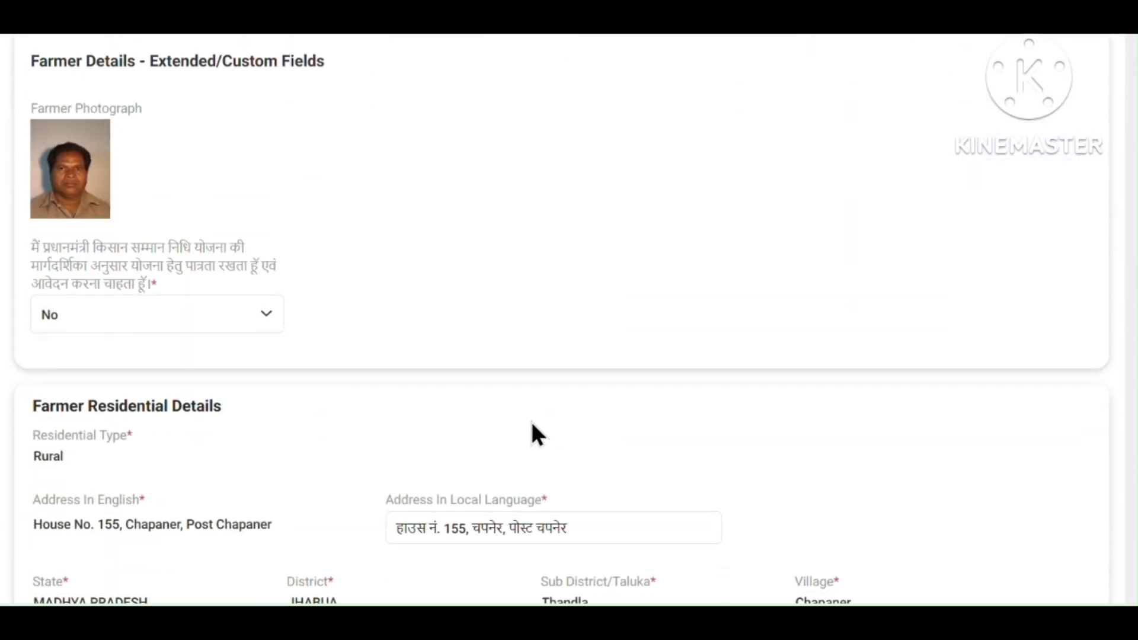
pyautogui.scroll(-20, 388, 369)
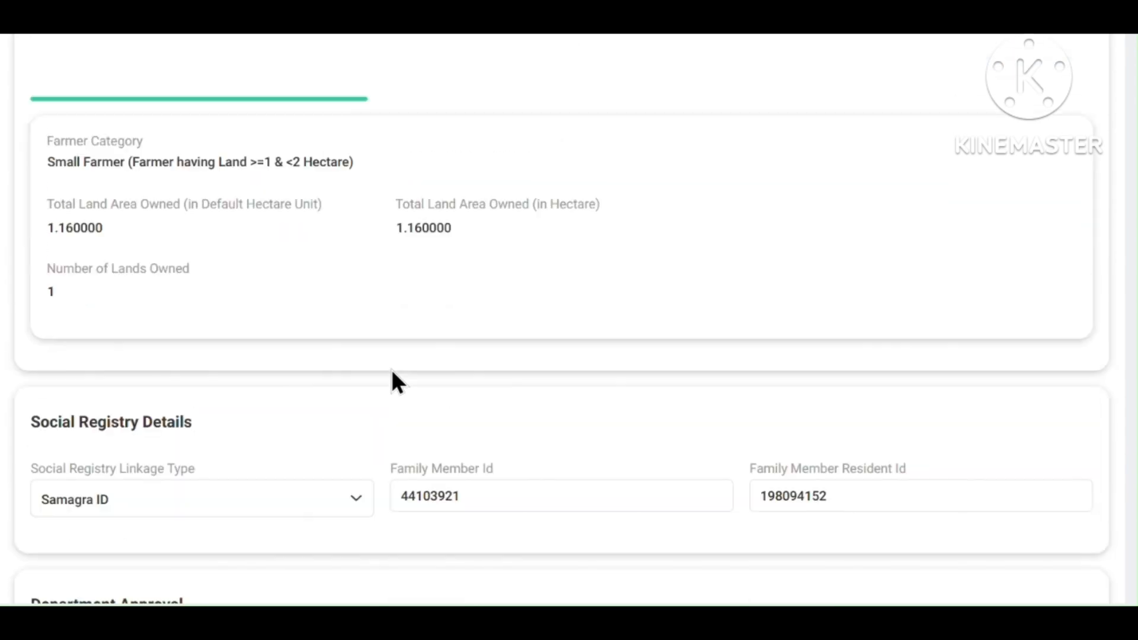
pyautogui.scroll(7, 393, 379)
pyautogui.scroll(-16, 394, 382)
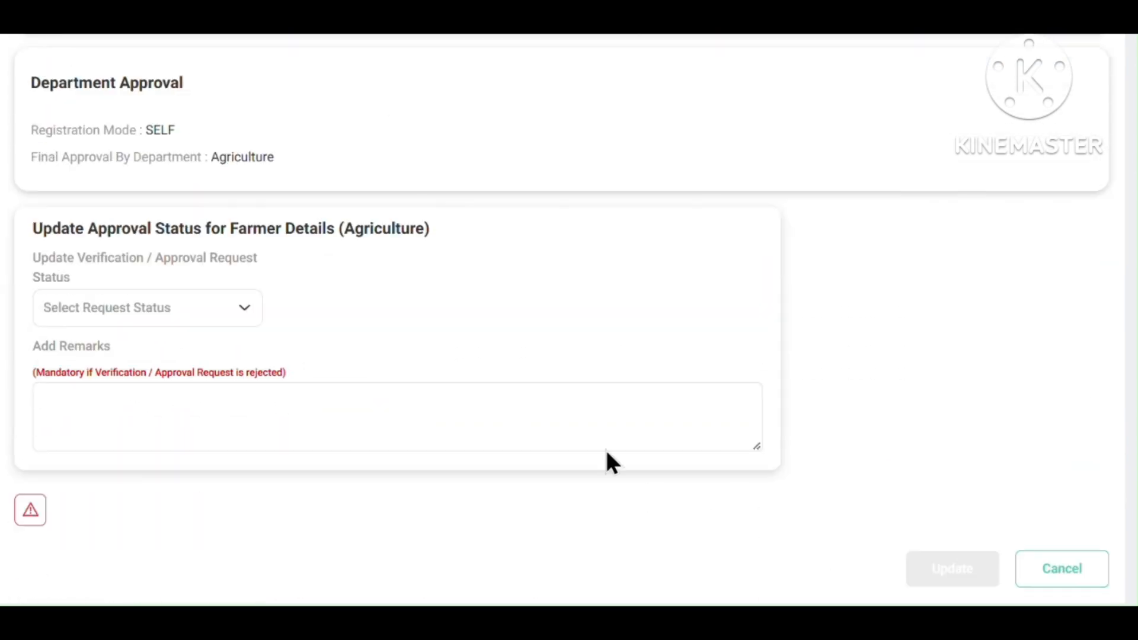
# Set the request status to APPROVED with the remark 'ok' and submit the update.
pyautogui.click(213, 317)
pyautogui.click(163, 408)
pyautogui.click(212, 406)
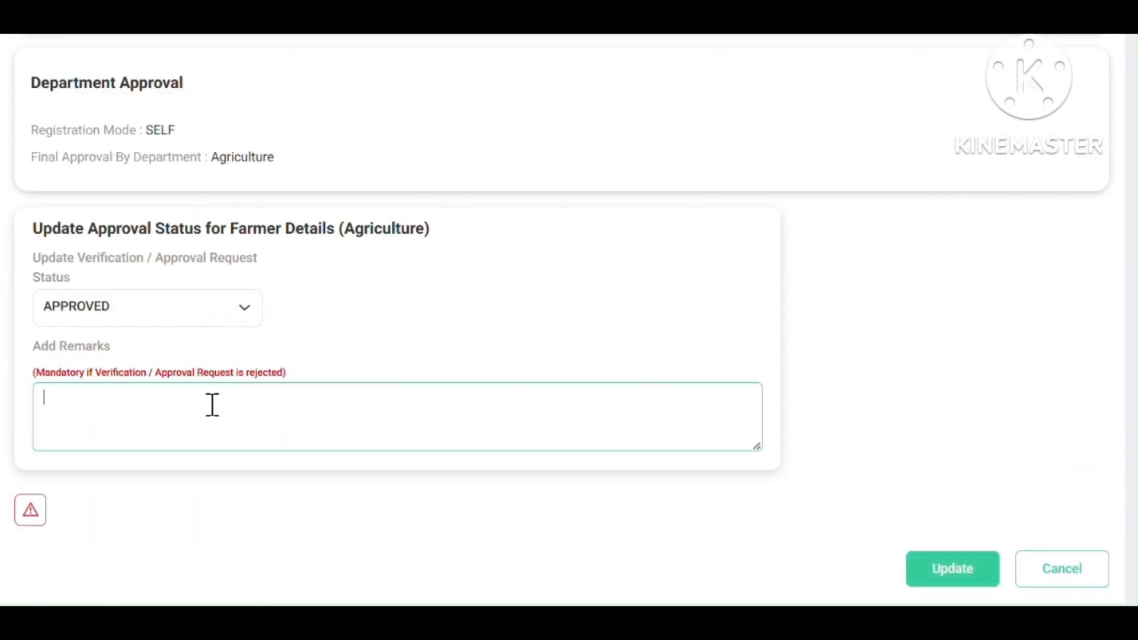
pyautogui.write('ok')
pyautogui.click(972, 578)
pyautogui.scroll(15, 720, 411)
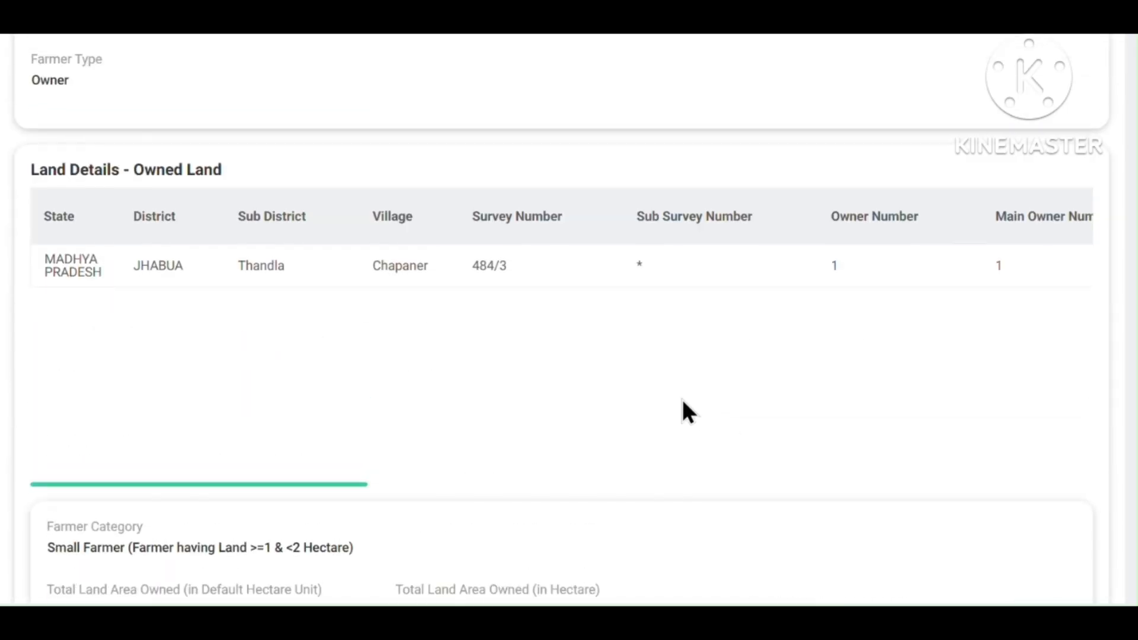
pyautogui.scroll(10, 681, 397)
pyautogui.scroll(3, 687, 412)
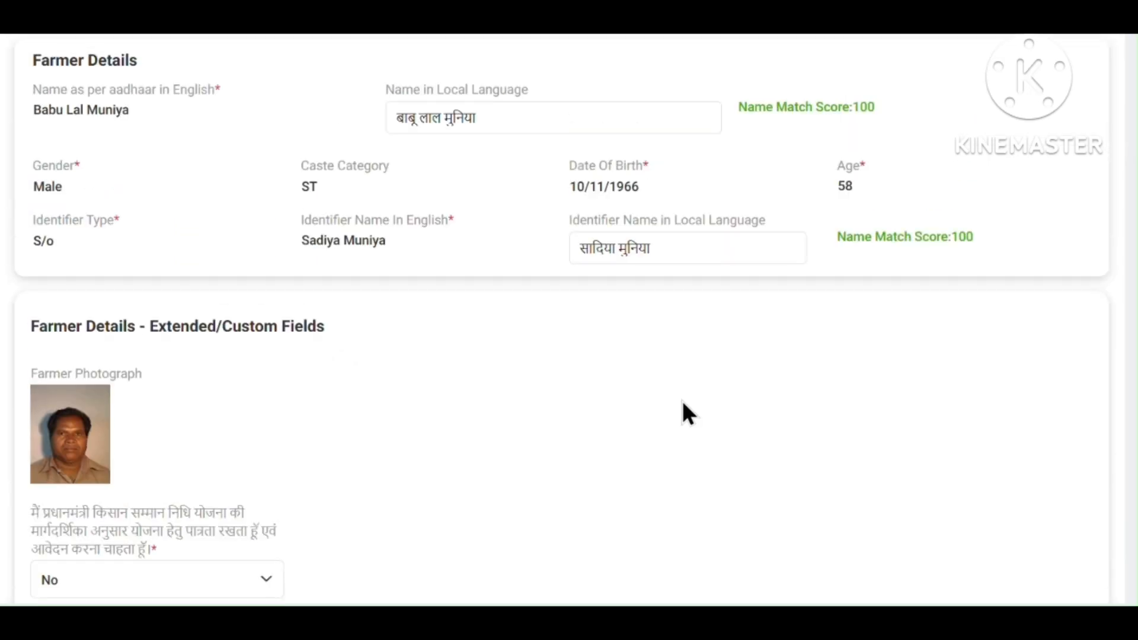
pyautogui.scroll(2, 683, 403)
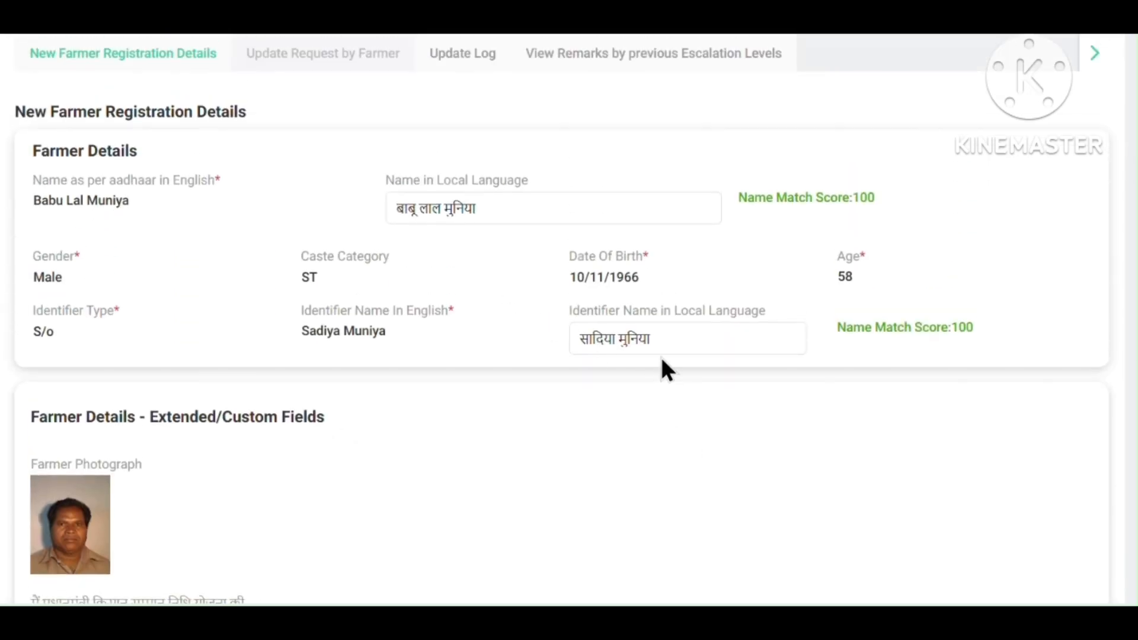
pyautogui.doubleClick(446, 208)
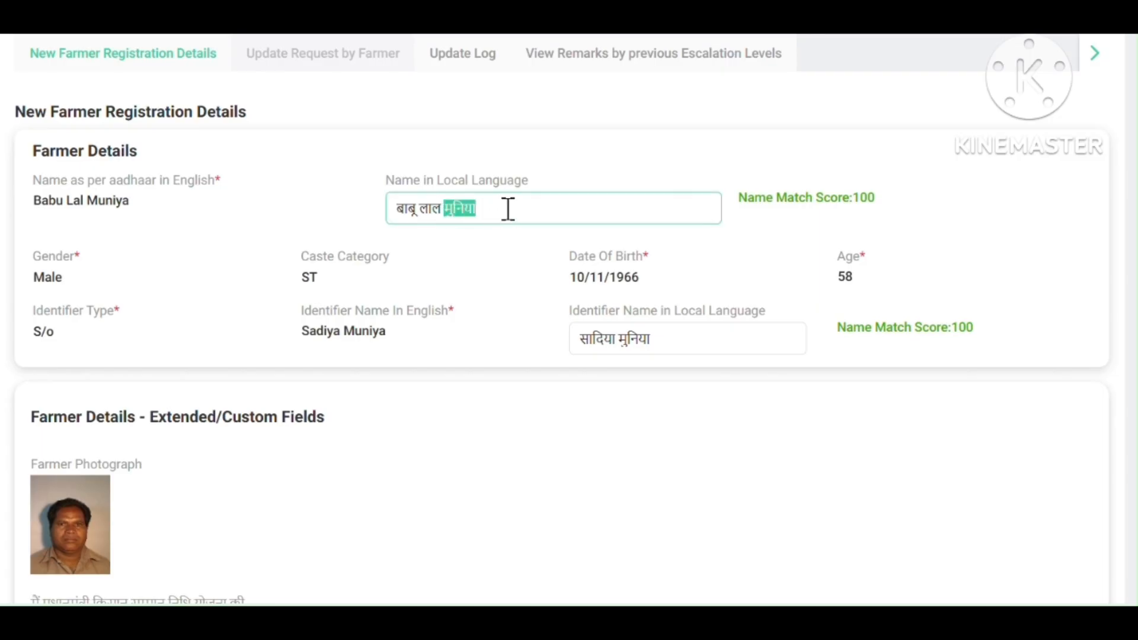
pyautogui.click(508, 209)
pyautogui.scroll(-2, 511, 215)
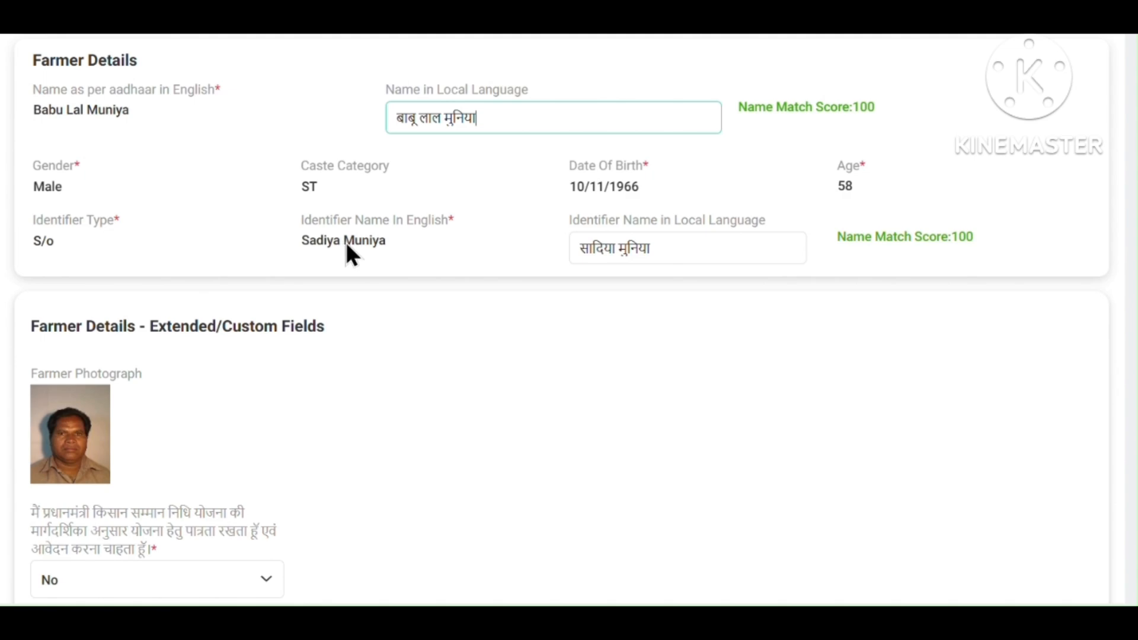
pyautogui.scroll(-15, 347, 249)
pyautogui.scroll(-6, 445, 294)
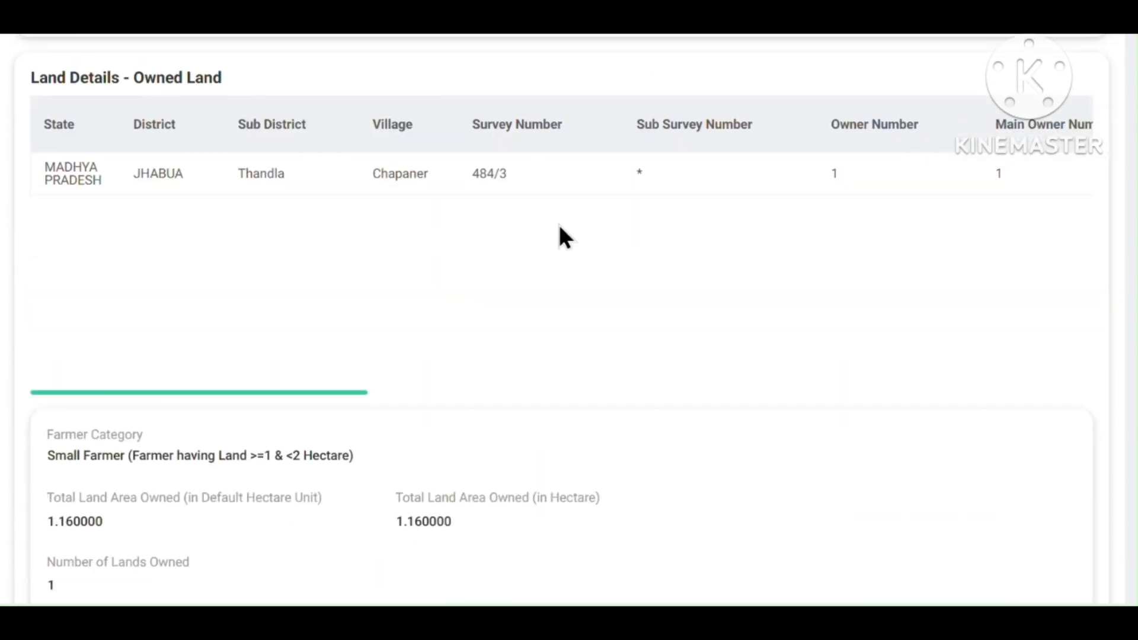
pyautogui.hscroll(6, 632, 257)
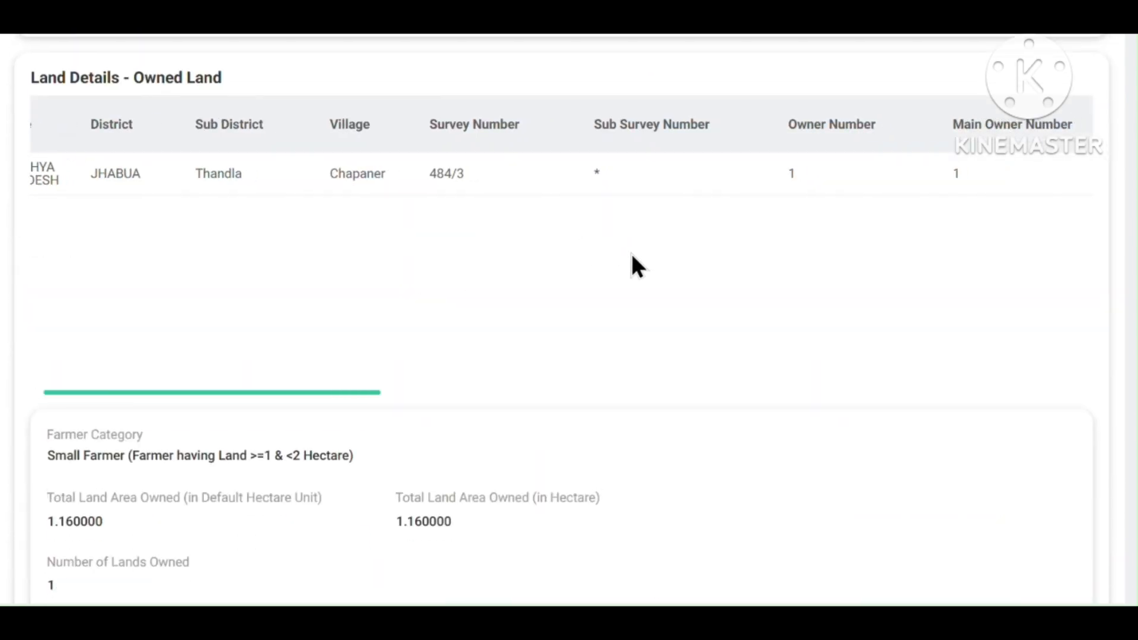
pyautogui.hscroll(1, 632, 254)
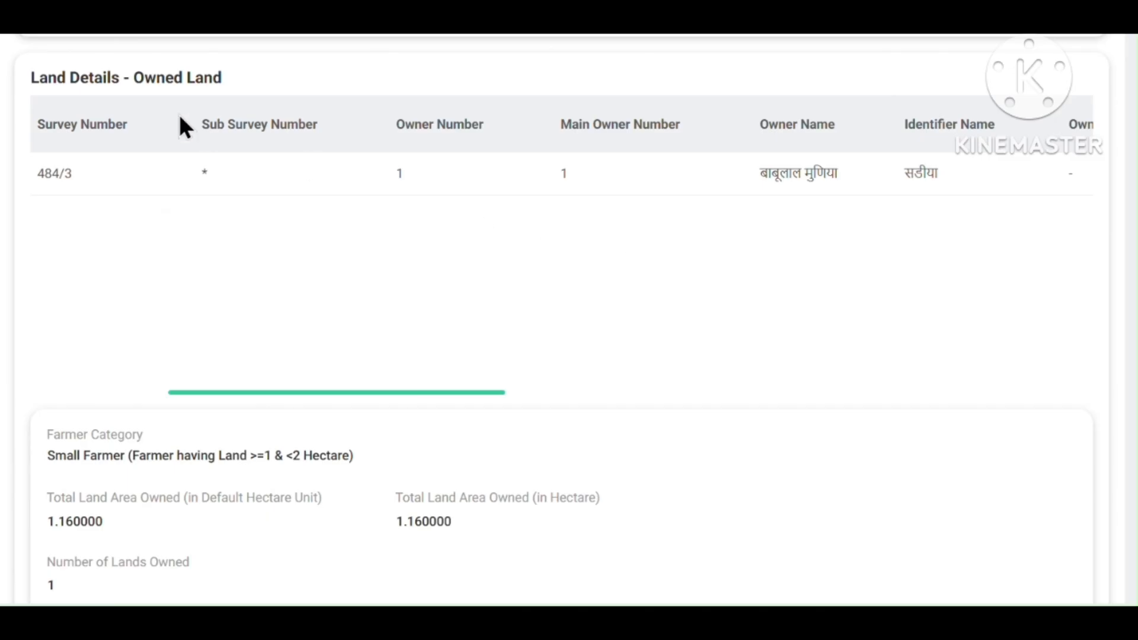
pyautogui.moveTo(23, 76); pyautogui.dragTo(271, 112)
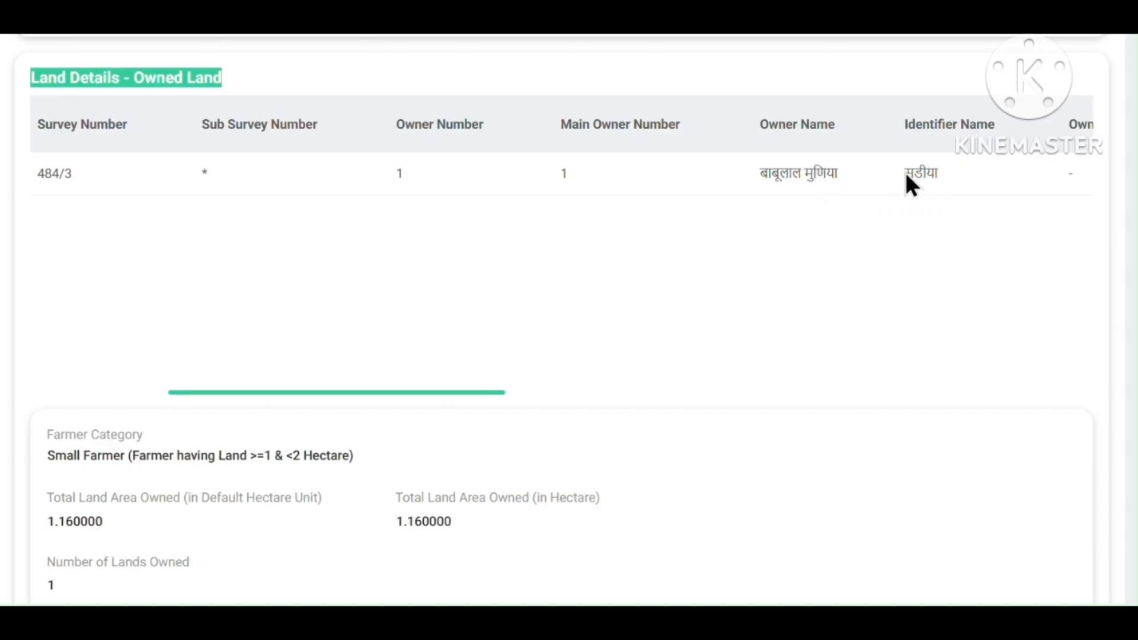
pyautogui.moveTo(907, 173); pyautogui.dragTo(934, 176)
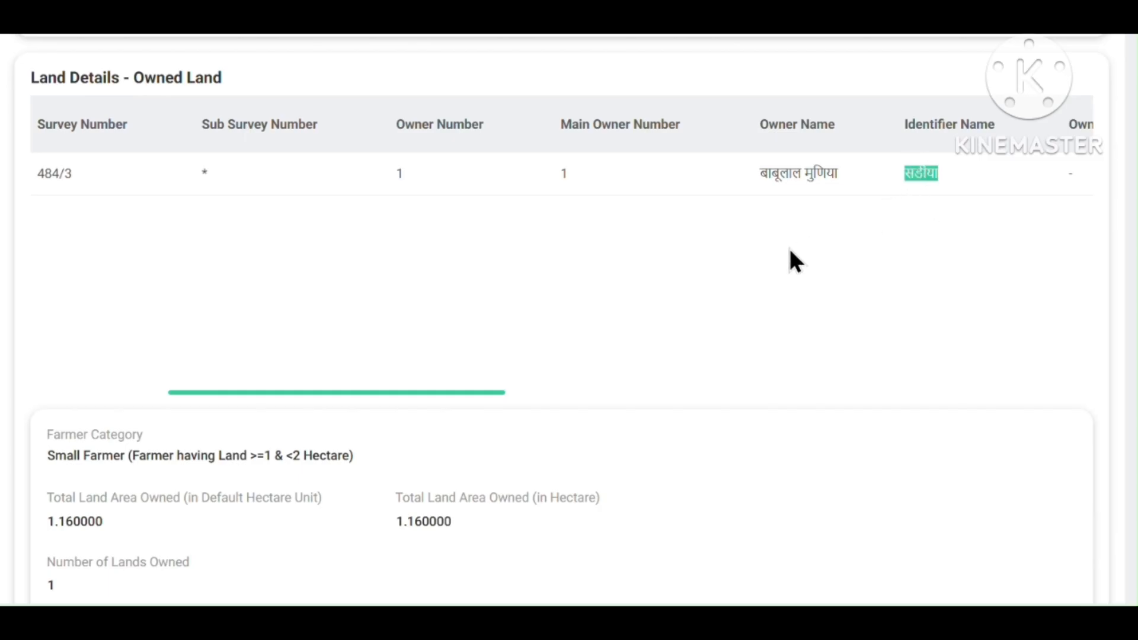
pyautogui.scroll(10, 771, 259)
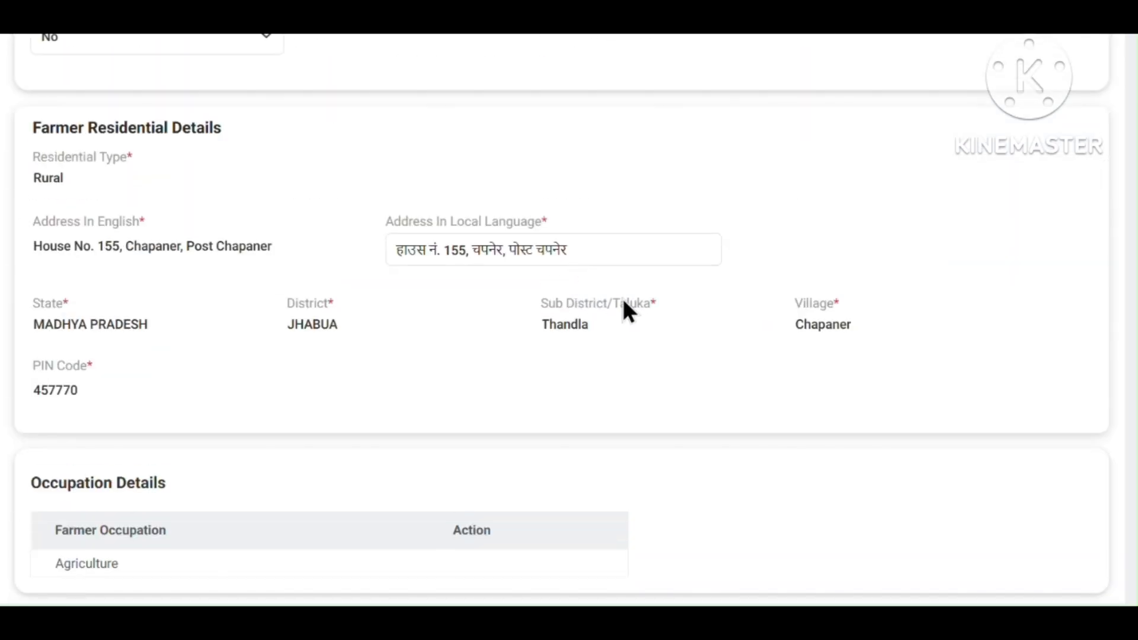
pyautogui.scroll(8, 619, 306)
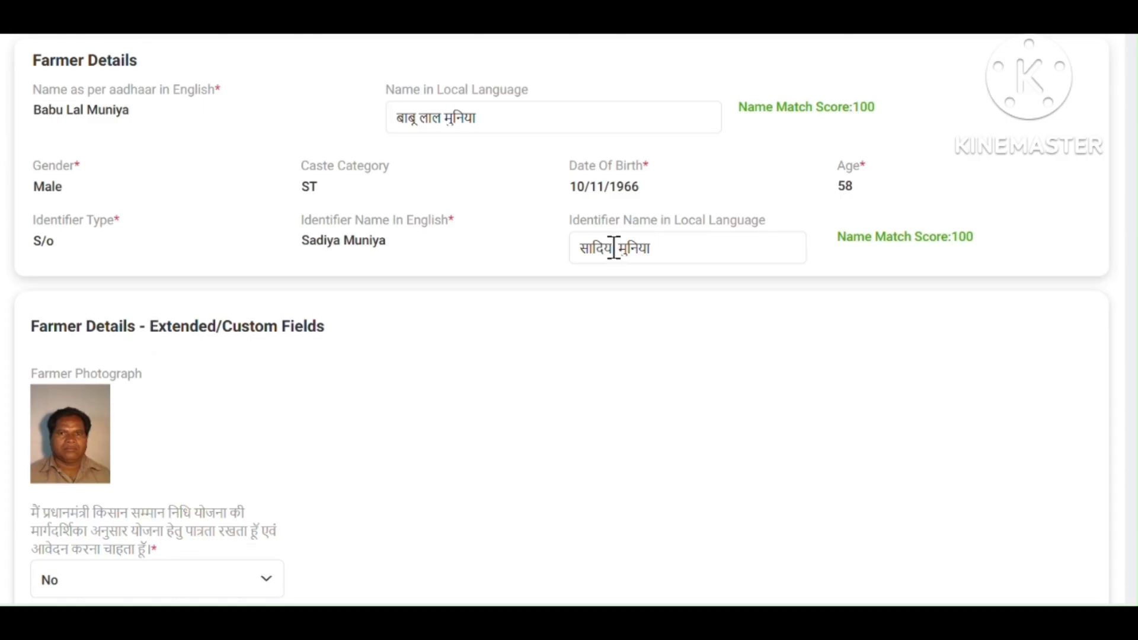
pyautogui.moveTo(615, 247); pyautogui.dragTo(546, 255)
pyautogui.scroll(-15, 638, 358)
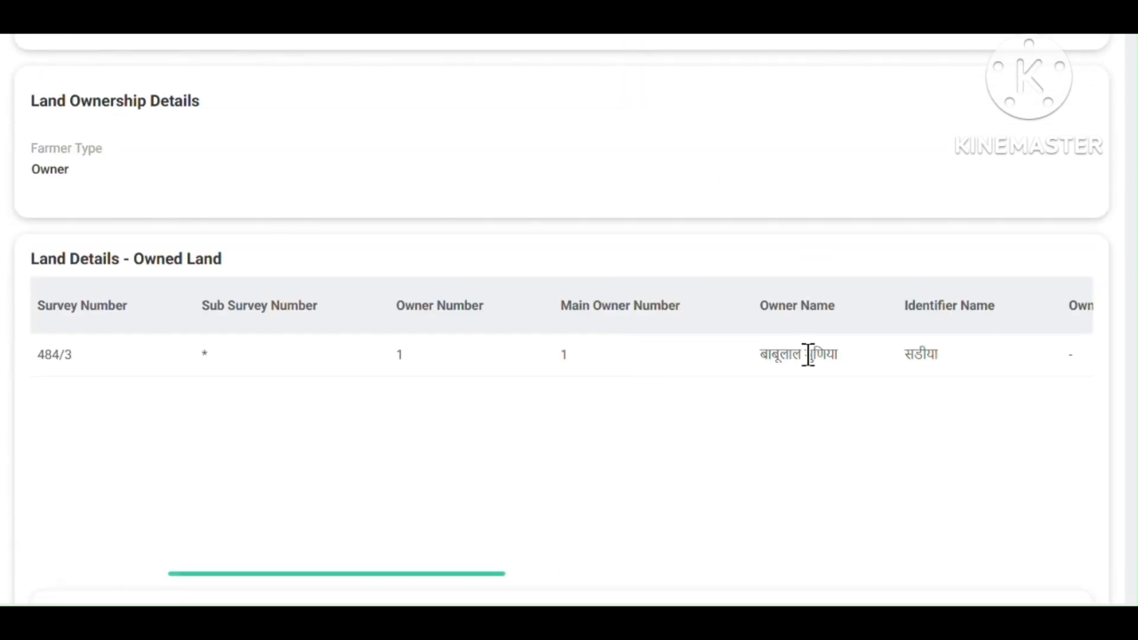
pyautogui.doubleClick(810, 355)
pyautogui.scroll(15, 662, 365)
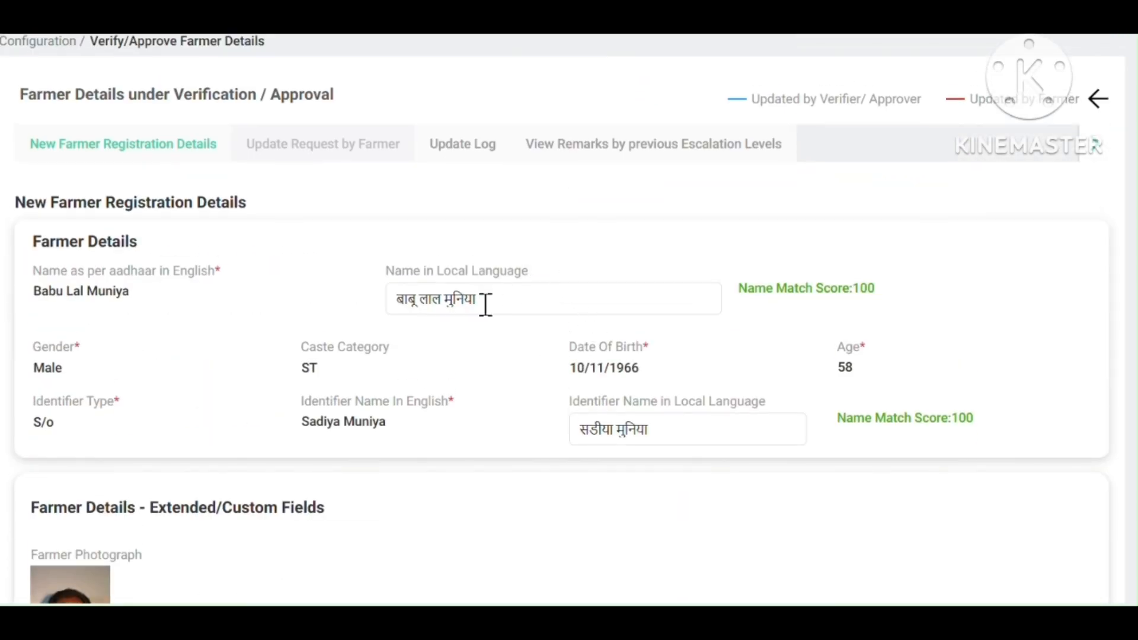
pyautogui.doubleClick(448, 298)
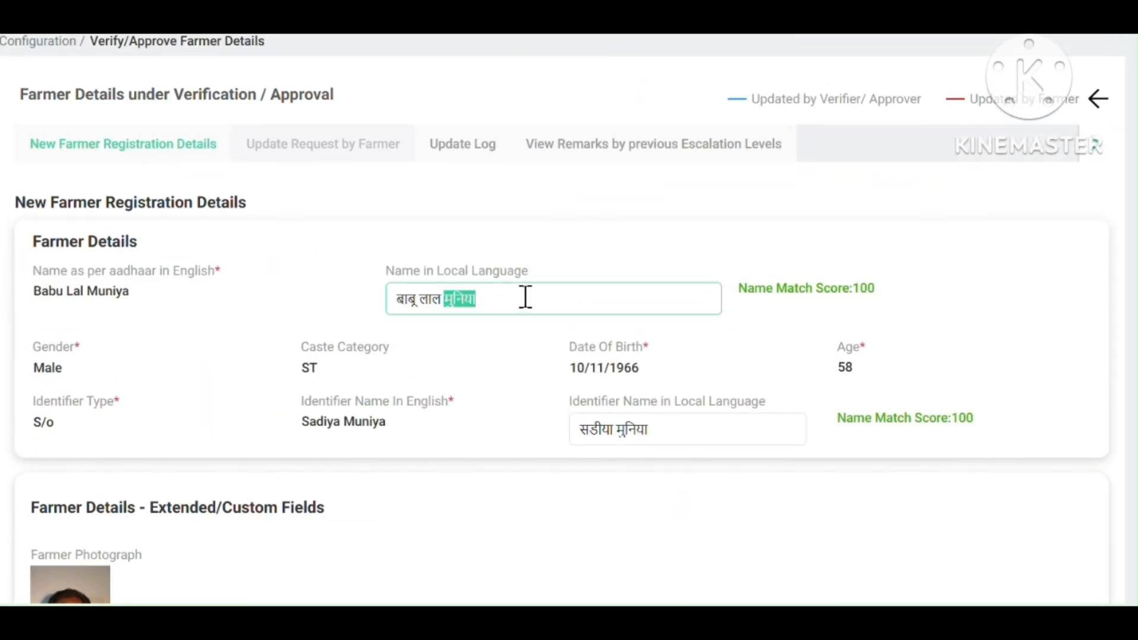
pyautogui.click(620, 428)
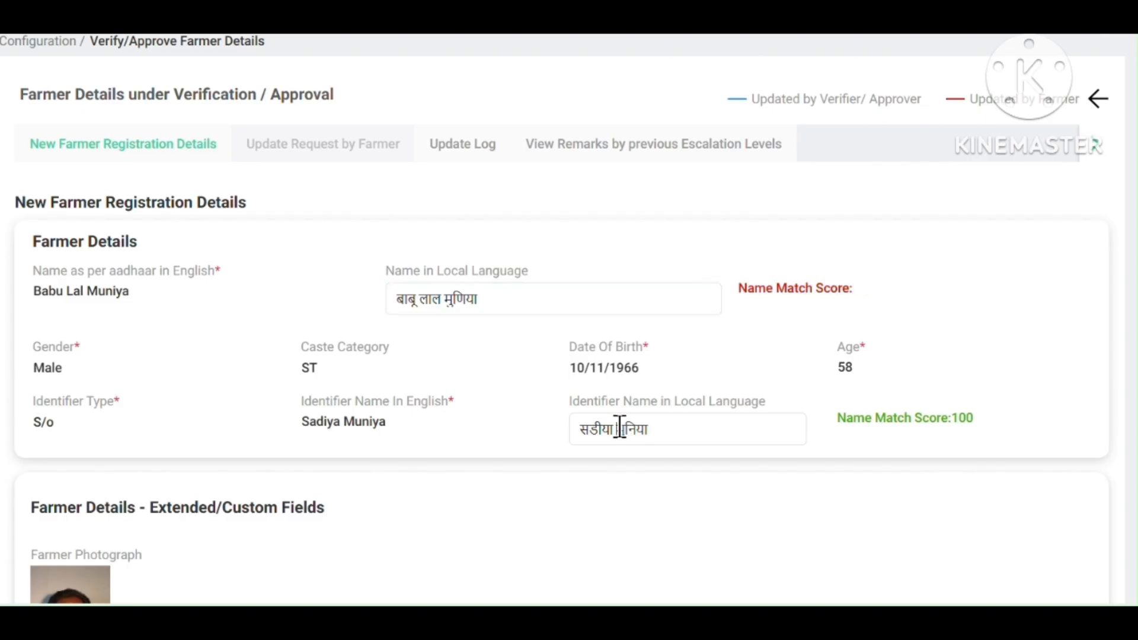
pyautogui.doubleClick(630, 428)
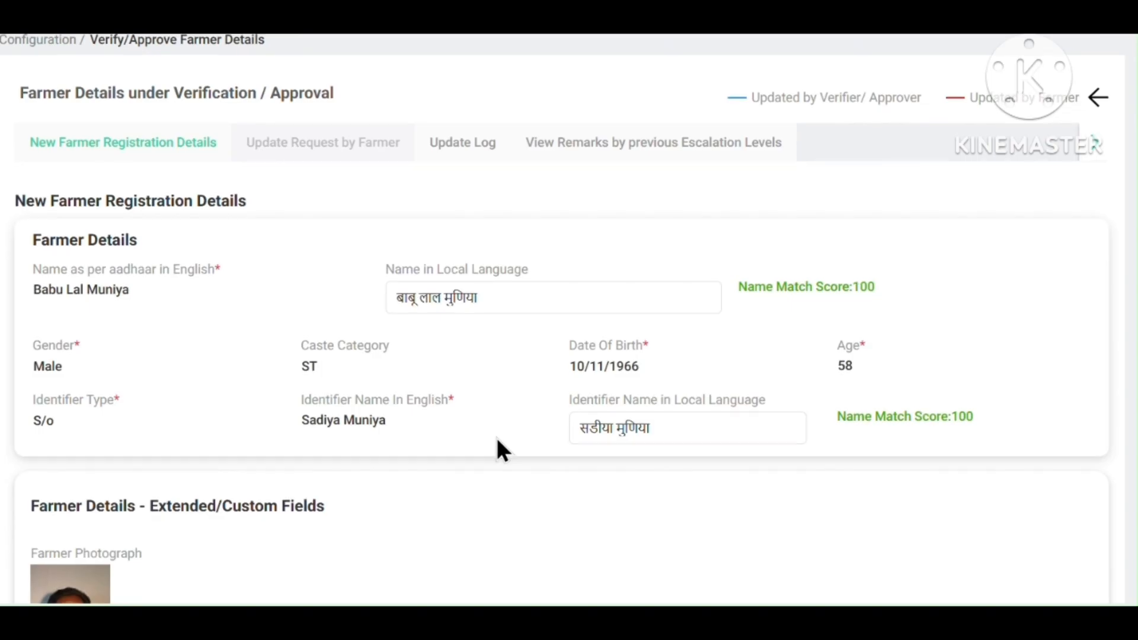
pyautogui.scroll(-7, 497, 440)
pyautogui.scroll(-1, 449, 414)
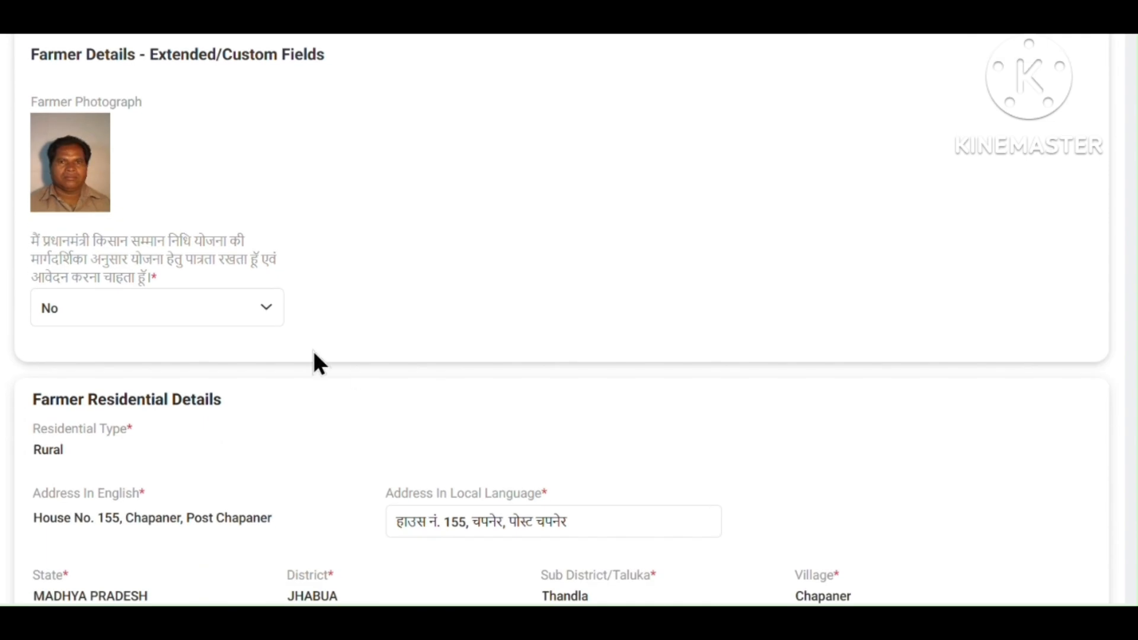
pyautogui.scroll(8, 344, 276)
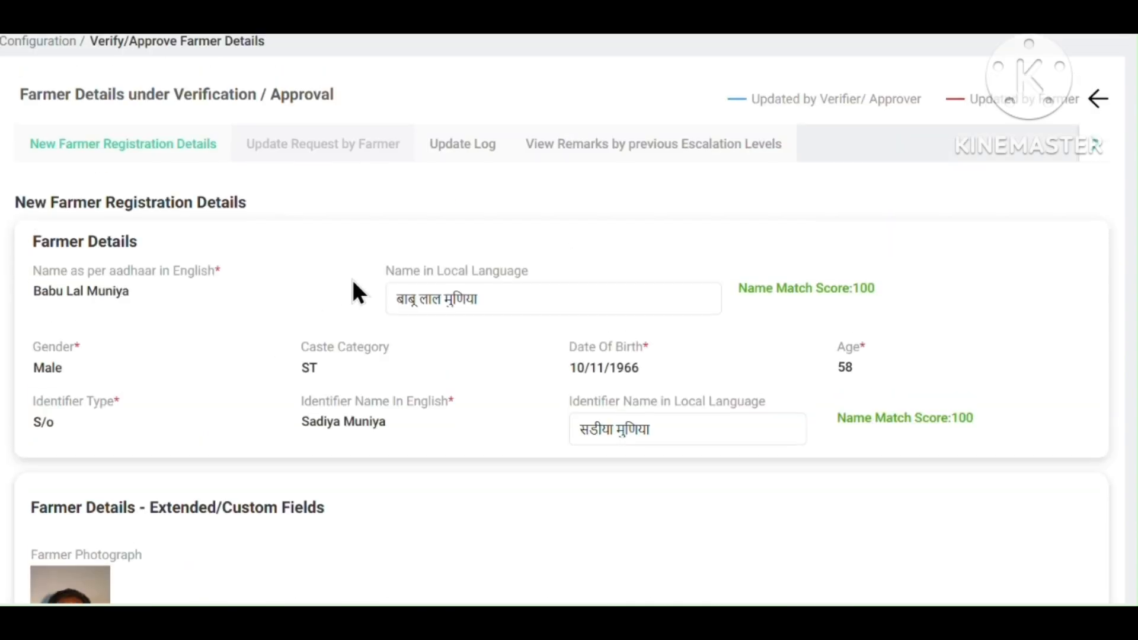
pyautogui.scroll(-8, 357, 280)
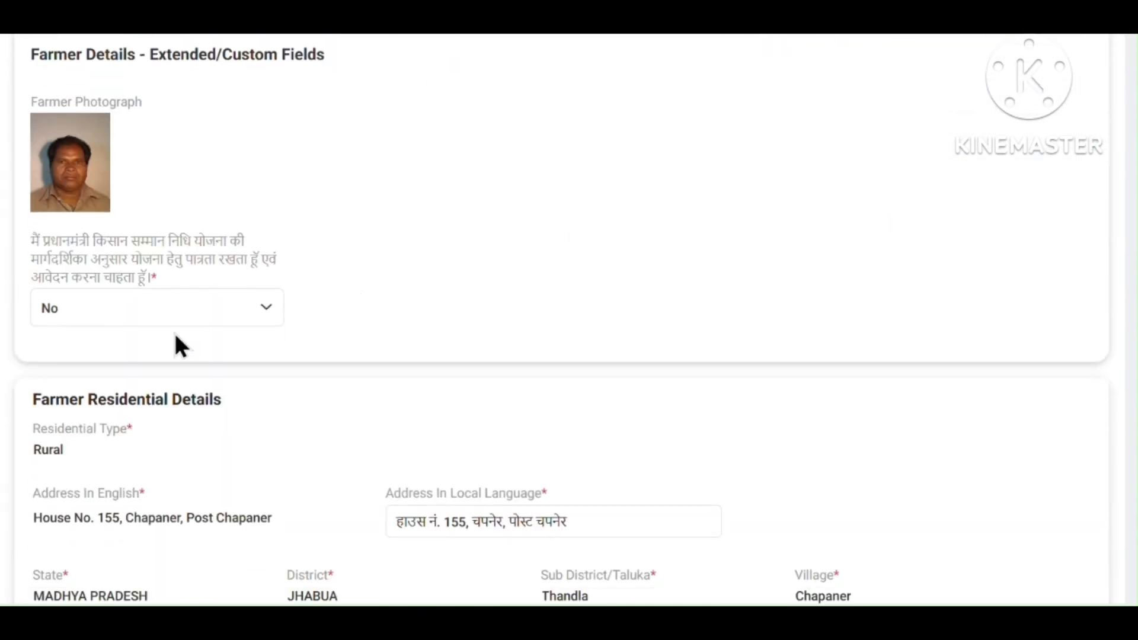
pyautogui.click(168, 320)
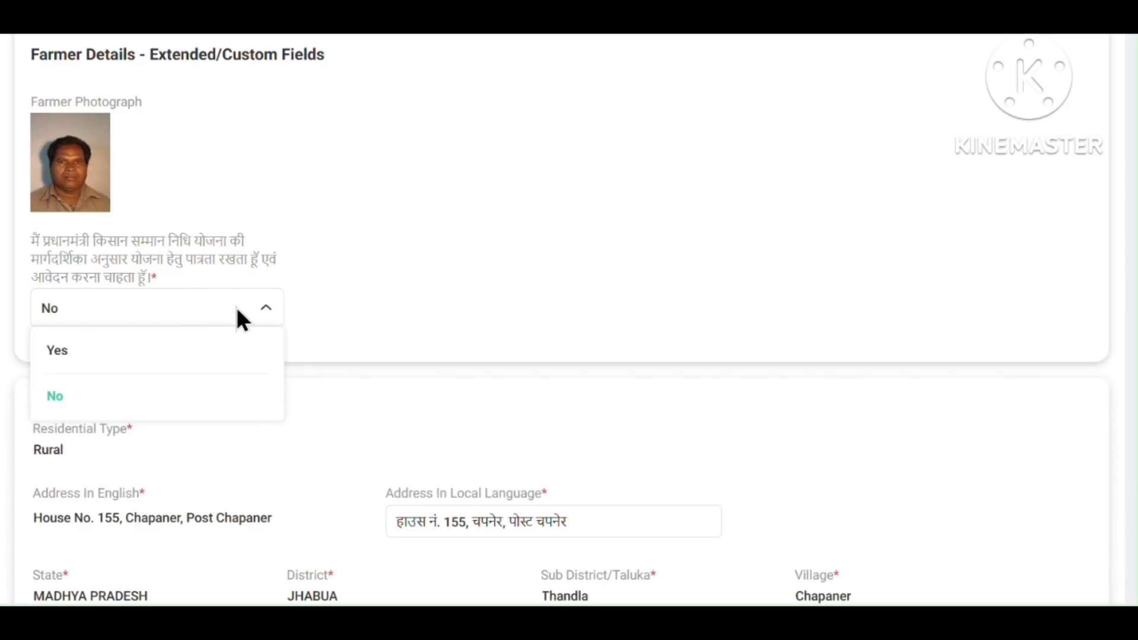
pyautogui.click(373, 270)
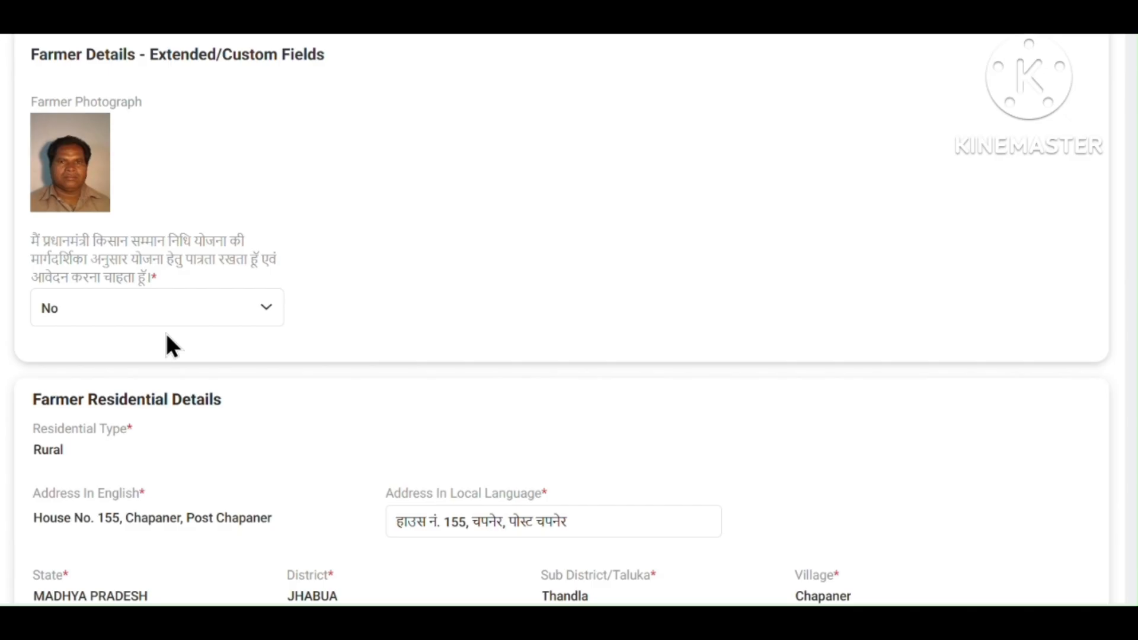
pyautogui.scroll(5, 71, 178)
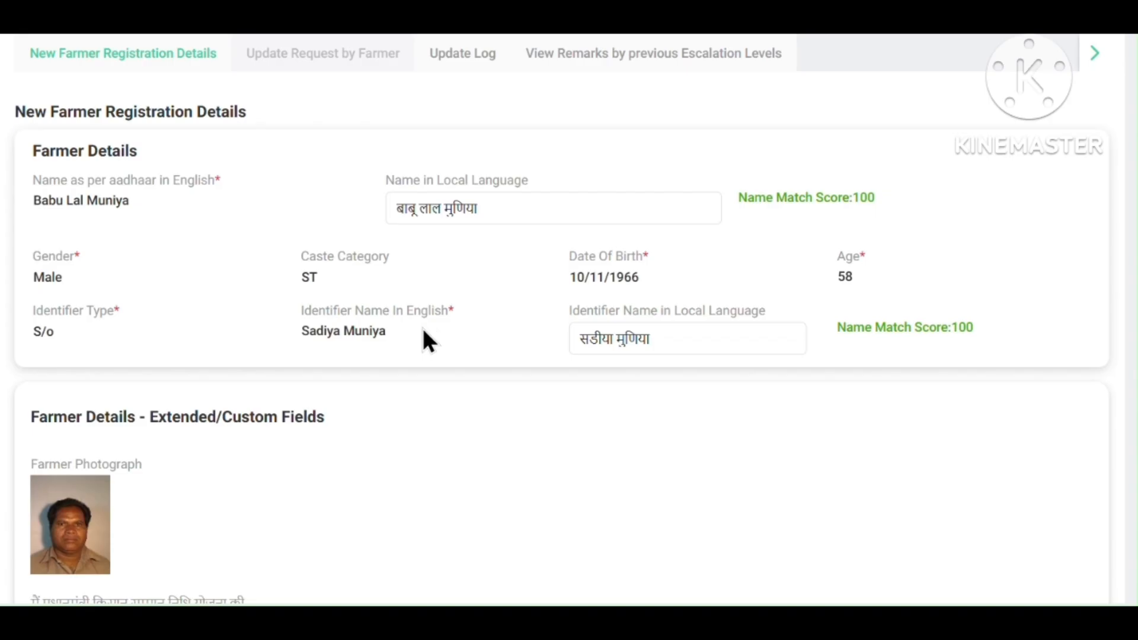
pyautogui.scroll(-6, 368, 342)
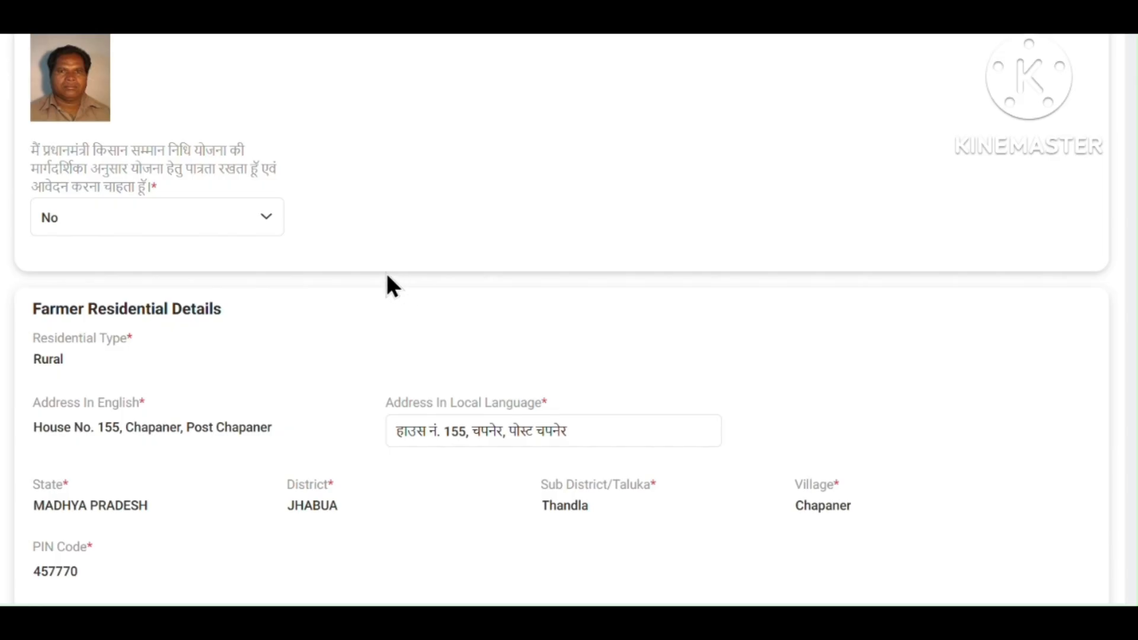
pyautogui.scroll(-5, 386, 284)
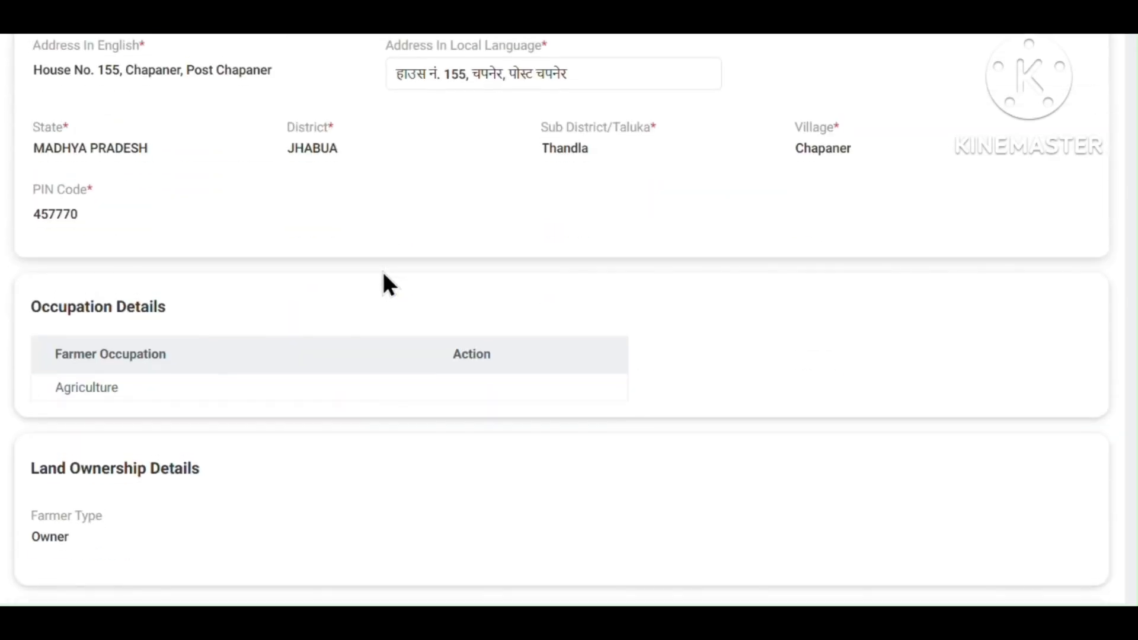
pyautogui.scroll(1, 385, 283)
# Clear the existing text from the Address In Local Language field.
pyautogui.moveTo(610, 155); pyautogui.dragTo(300, 149)
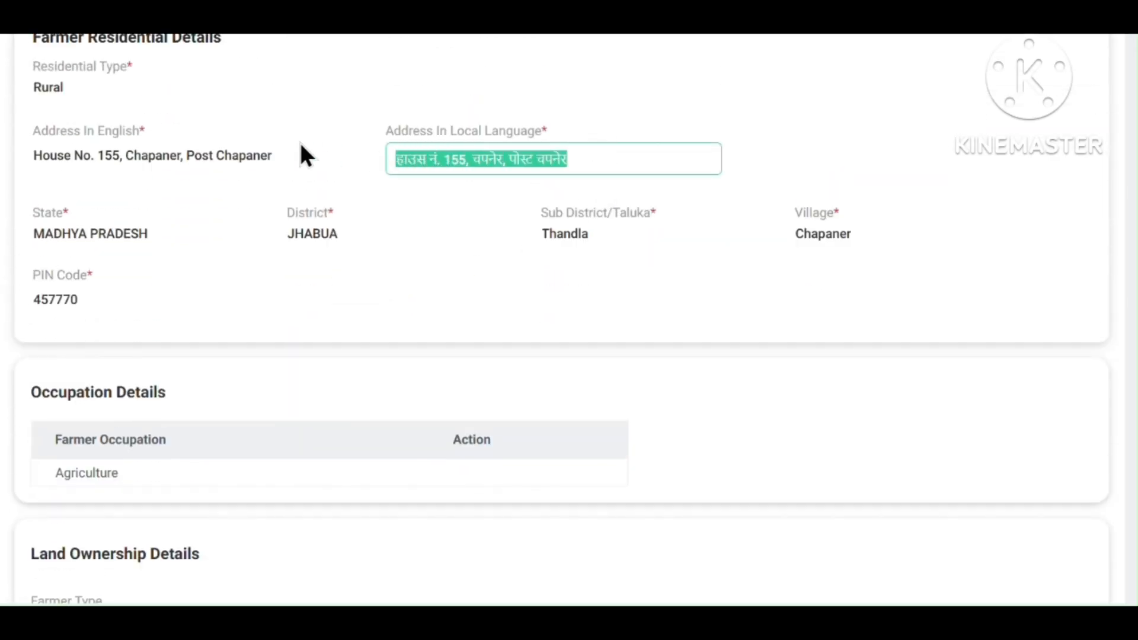
pyautogui.press('BackSpace')
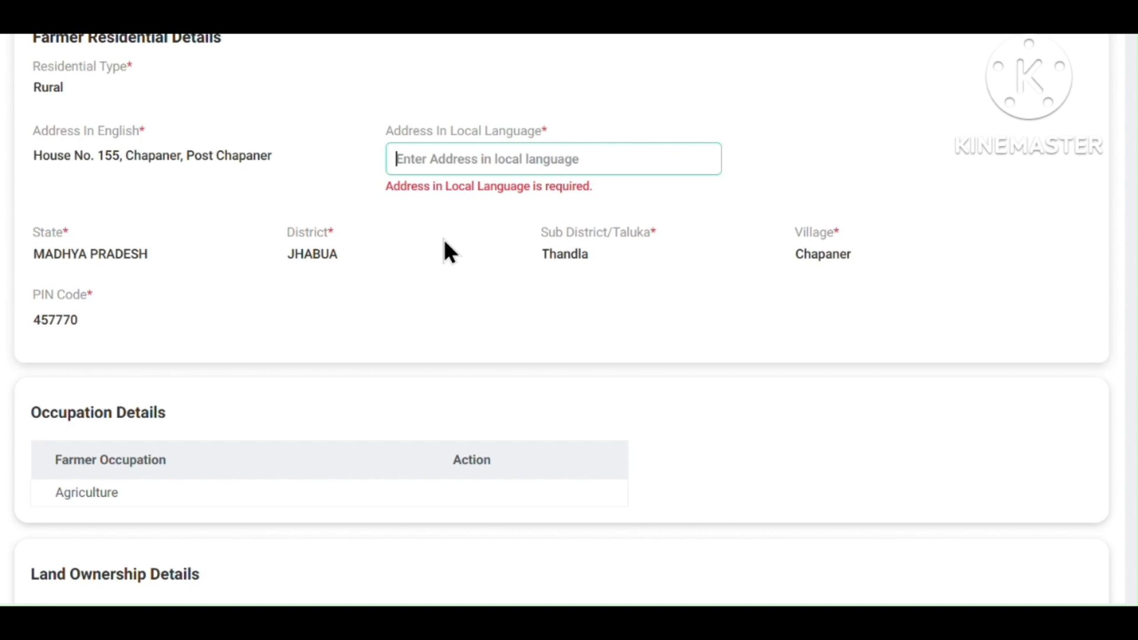
pyautogui.click(32, 157)
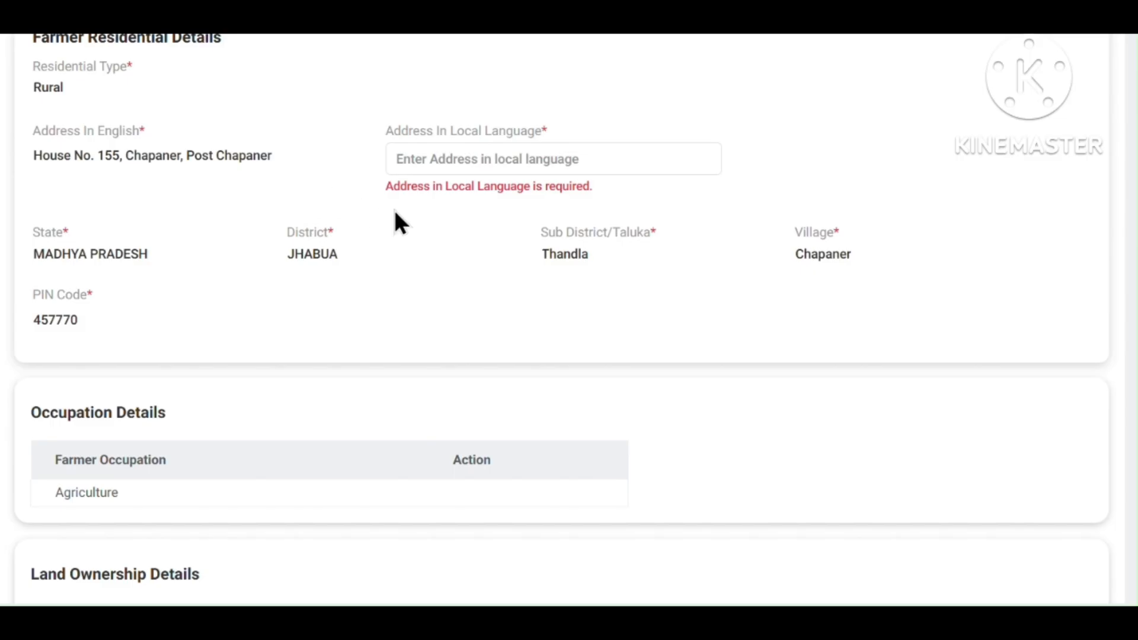
# Translate the English address to Hindi in Google Translate and paste it into Address In Local Language.
pyautogui.moveTo(269, 158); pyautogui.dragTo(70, 155)
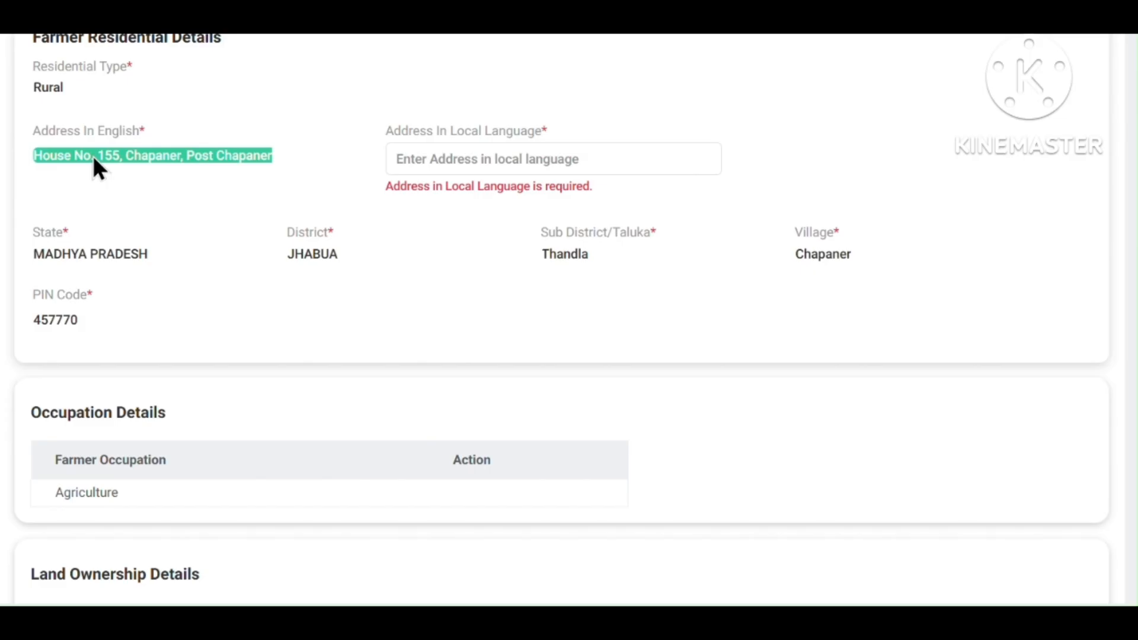
pyautogui.hotkey('ctrl', 't')
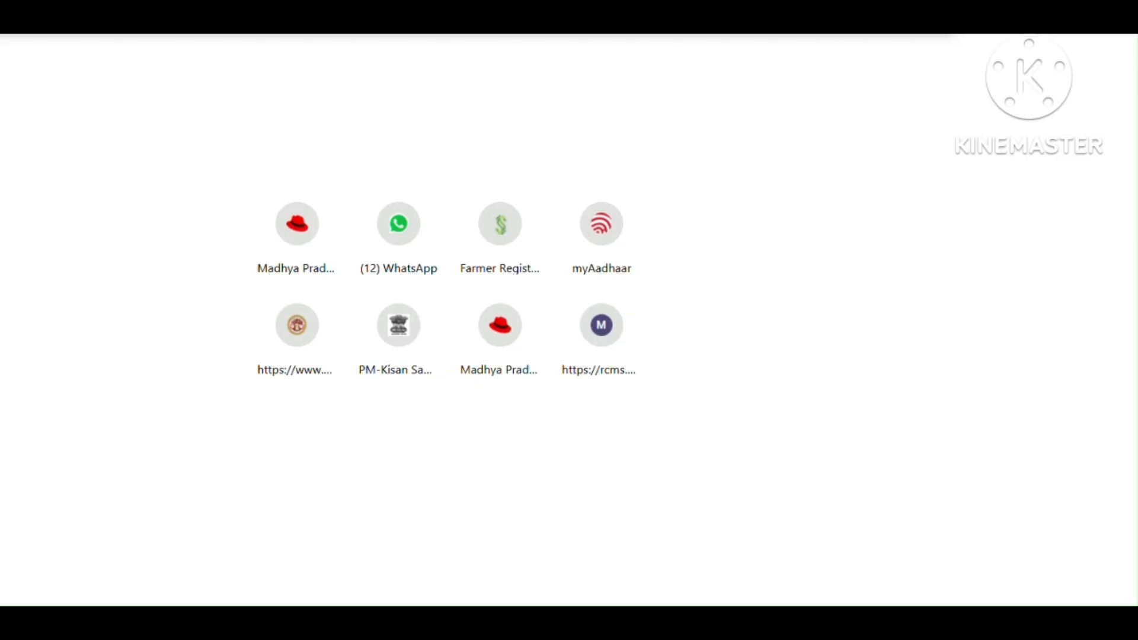
pyautogui.click(380, 17)
pyautogui.click(267, 17)
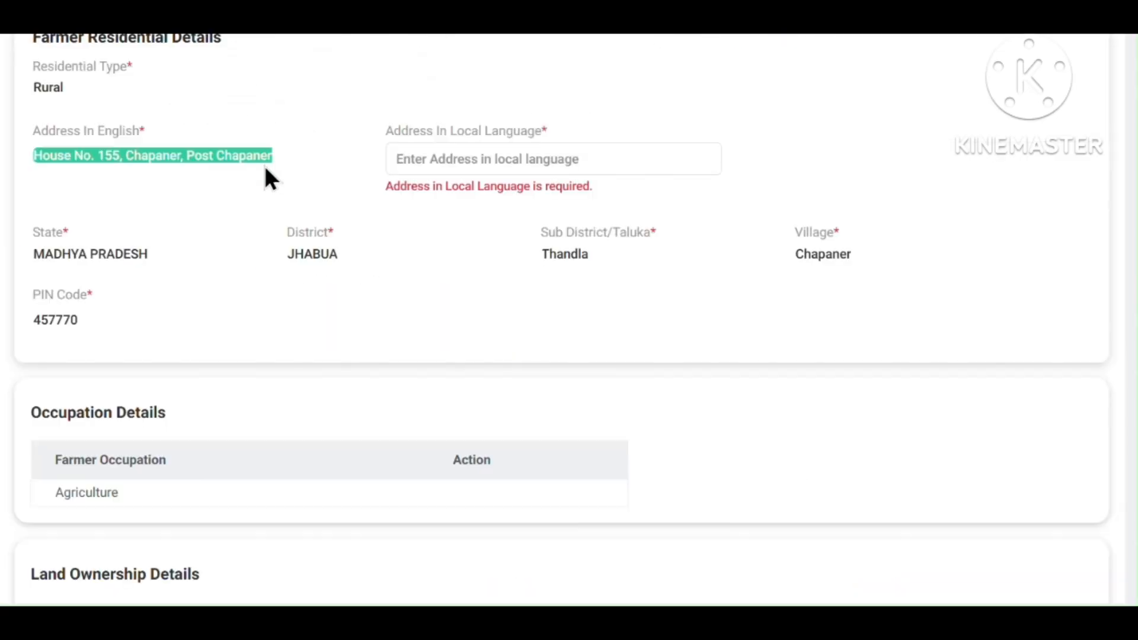
pyautogui.click(158, 168)
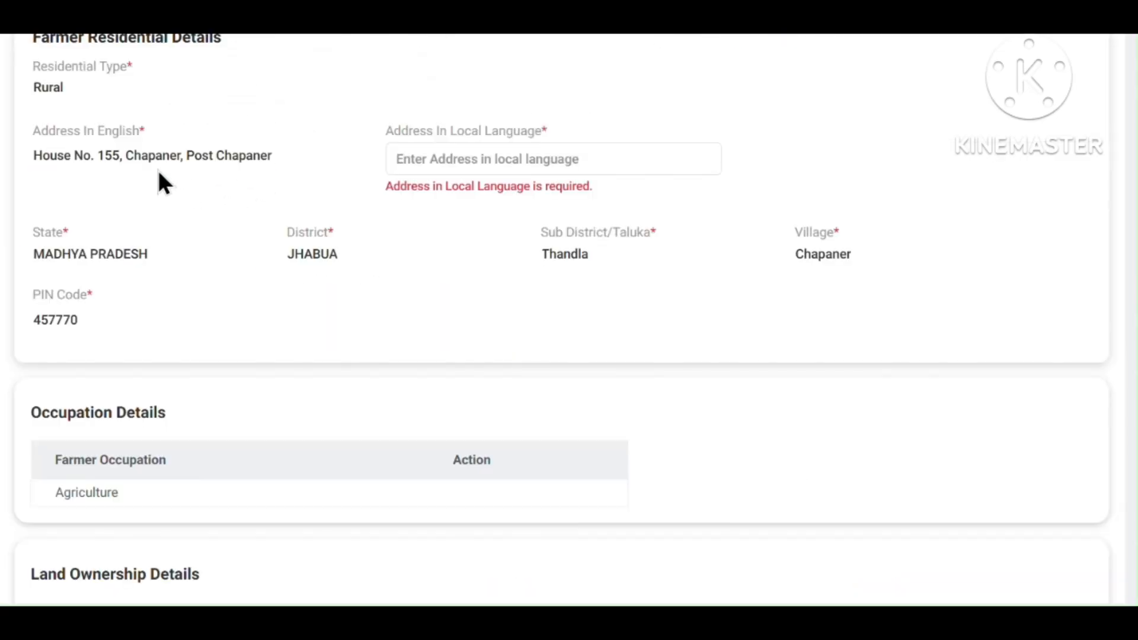
pyautogui.click(447, 160)
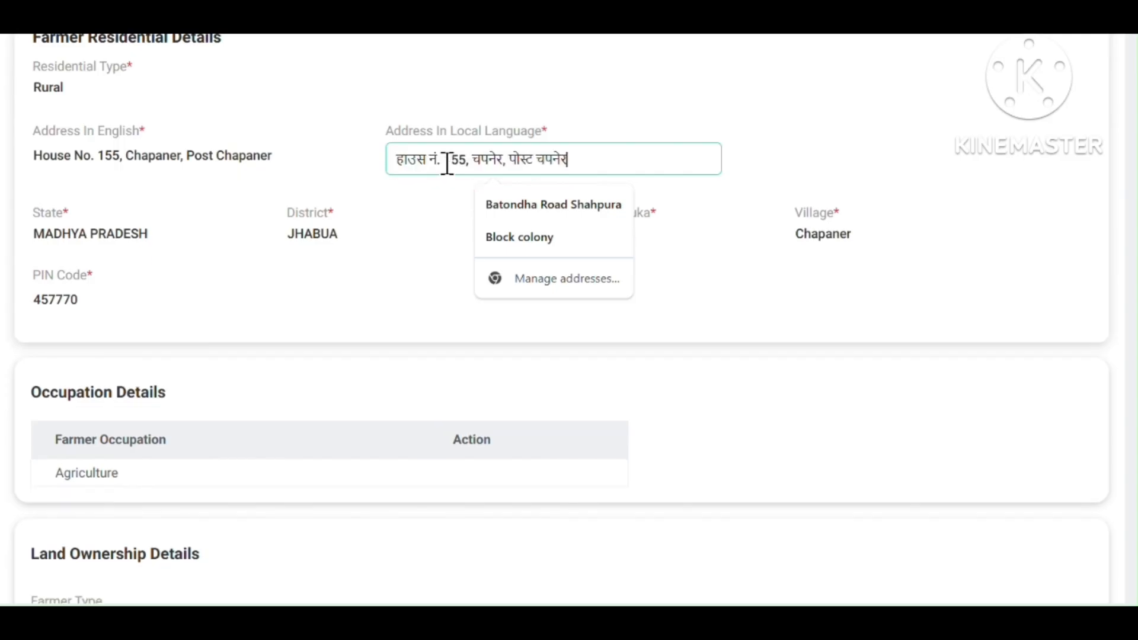
# Keep the request status set to APPROVED in the Update Approval Status section.
pyautogui.scroll(-5, 276, 263)
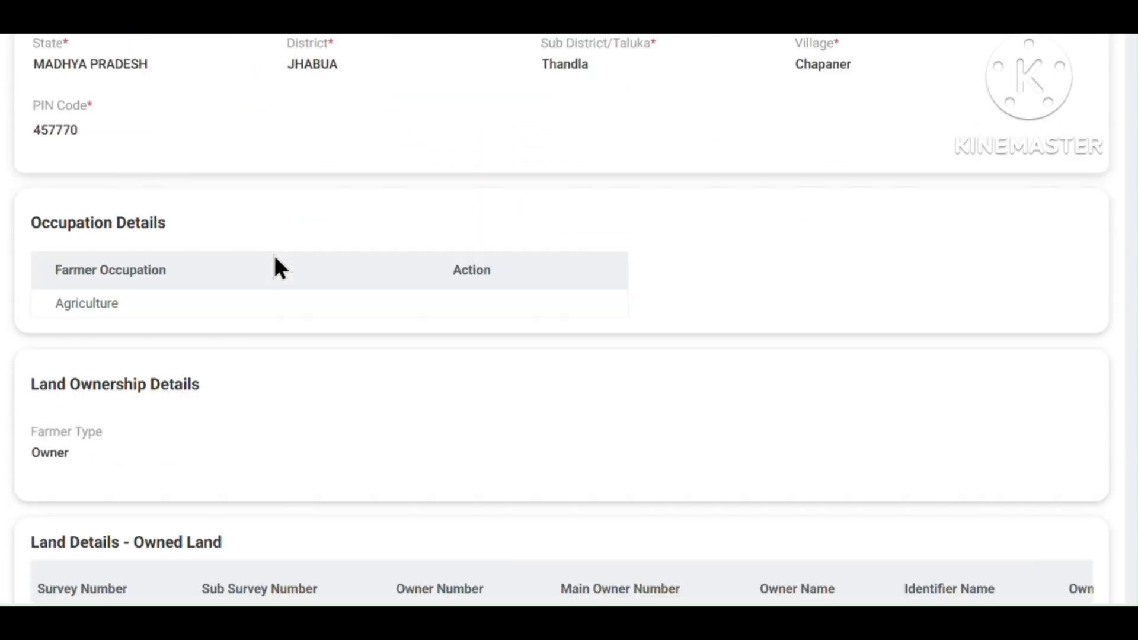
pyautogui.scroll(-5, 275, 252)
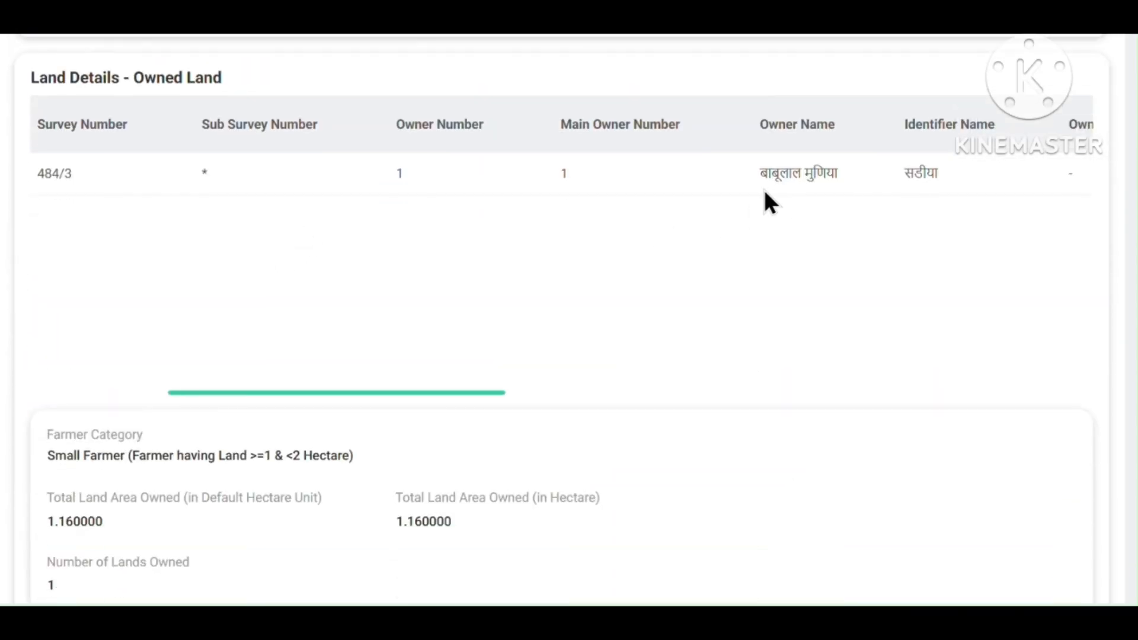
pyautogui.scroll(-10, 602, 218)
pyautogui.scroll(3, 554, 233)
pyautogui.scroll(-3, 378, 340)
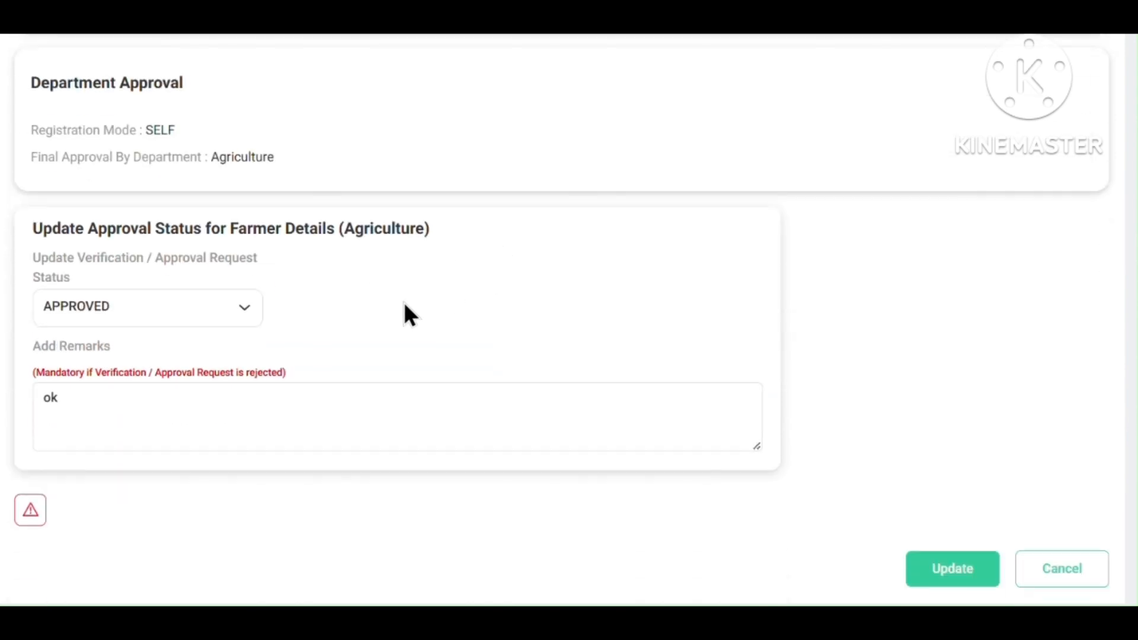
pyautogui.click(193, 307)
pyautogui.click(131, 403)
# Replace the remark 'ok' with 'farmer is verifyed land owner' and submit the update.
pyautogui.moveTo(113, 409); pyautogui.dragTo(13, 425)
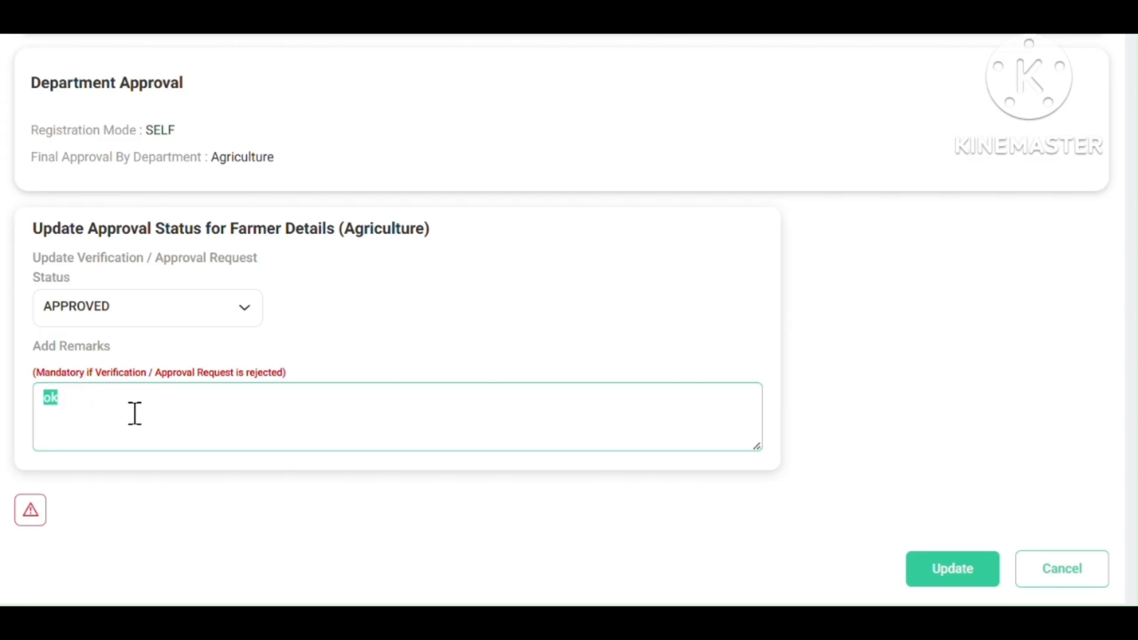
pyautogui.write('farmer is land owner')
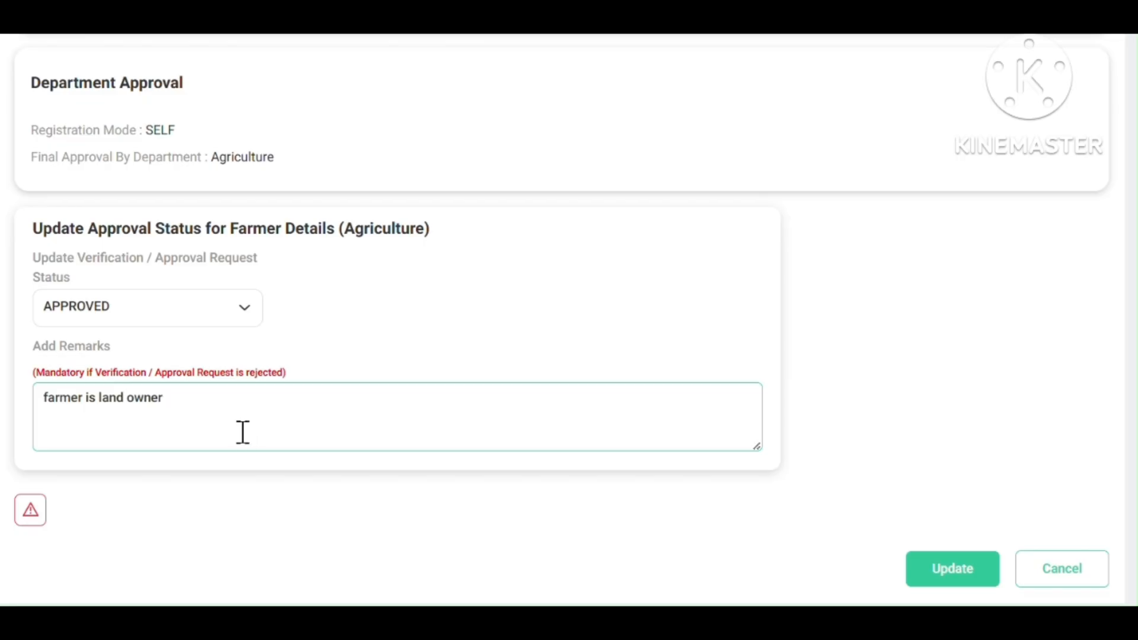
pyautogui.write(' farmer is live in')
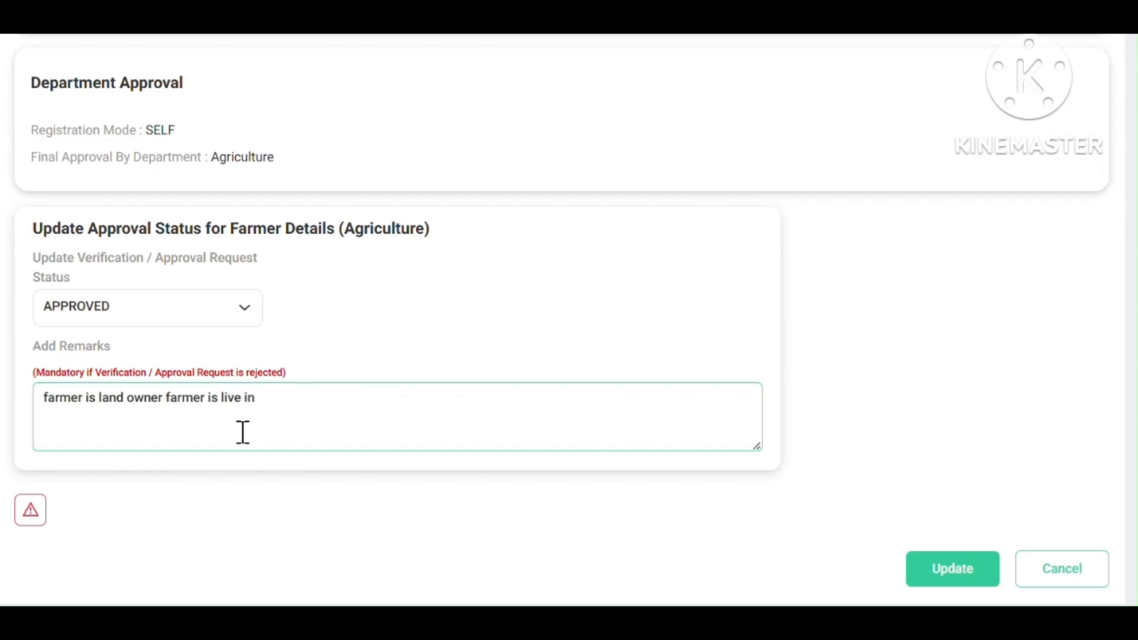
pyautogui.write(' village')
pyautogui.press('BackSpace')
pyautogui.press('BackSpace')
pyautogui.press('BackSpace')
pyautogui.press('BackSpace')
pyautogui.press('BackSpace')
pyautogui.press('BackSpace')
pyautogui.press('BackSpace')
pyautogui.press('BackSpace')
pyautogui.press('BackSpace')
pyautogui.press('BackSpace')
pyautogui.press('BackSpace')
pyautogui.press('BackSpace')
pyautogui.press('BackSpace')
pyautogui.press('BackSpace')
pyautogui.press('BackSpace')
pyautogui.press('BackSpace')
pyautogui.press('BackSpace')
pyautogui.press('BackSpace')
pyautogui.press('BackSpace')
pyautogui.press('BackSpace')
pyautogui.press('BackSpace')
pyautogui.press('BackSpace')
pyautogui.press('BackSpace')
pyautogui.press('BackSpace')
pyautogui.press('BackSpace')
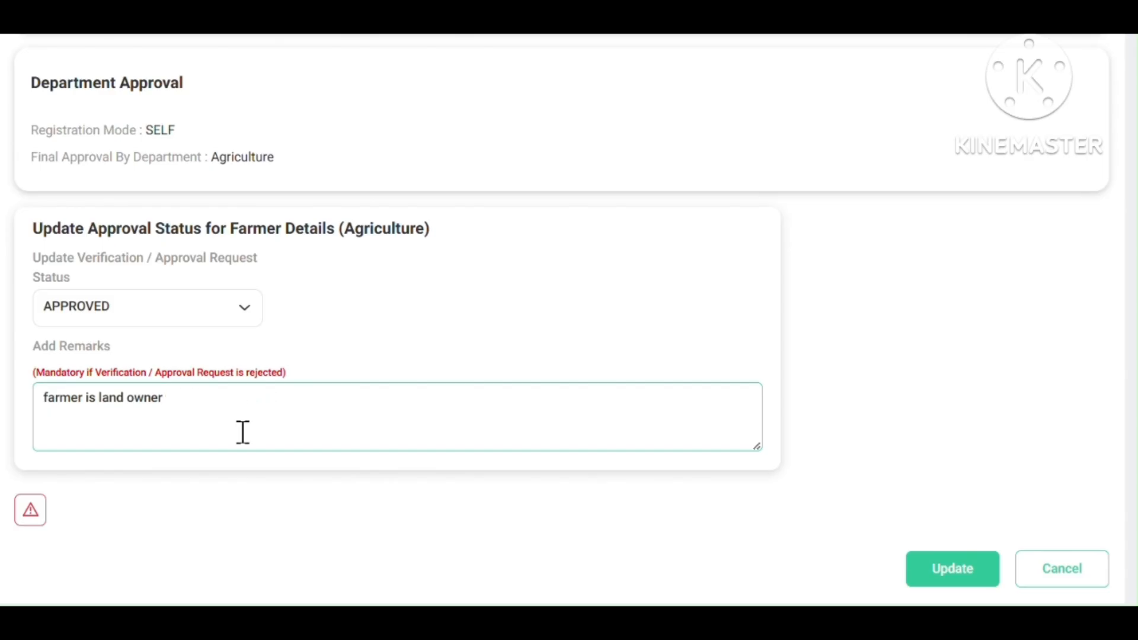
pyautogui.press('Left')
pyautogui.press('Left')
pyautogui.press('Left')
pyautogui.press('Left')
pyautogui.press('Left')
pyautogui.press('Left')
pyautogui.press('Left')
pyautogui.press('Left')
pyautogui.press('Left')
pyautogui.press('Left')
pyautogui.write('verif')
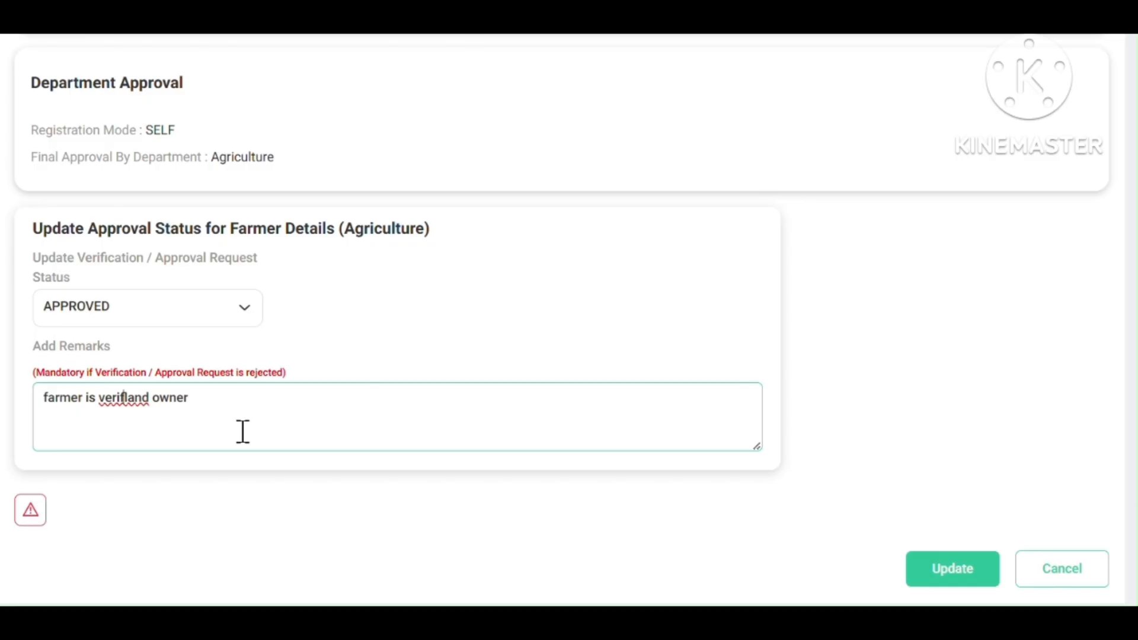
pyautogui.write('yed')
pyautogui.moveTo(255, 401); pyautogui.dragTo(3, 395)
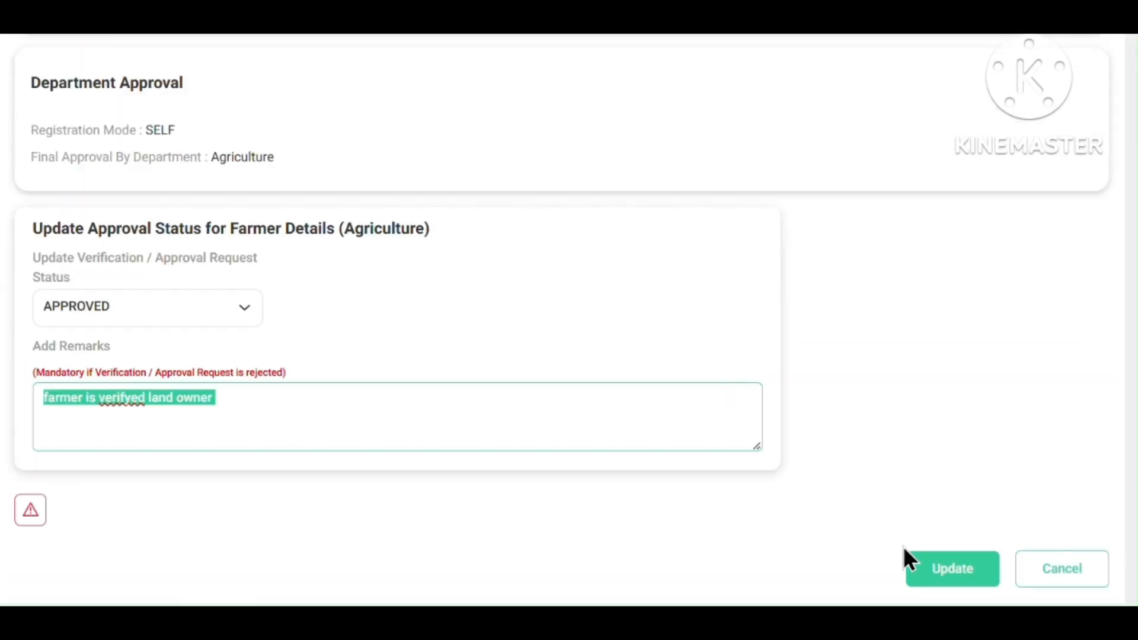
pyautogui.click(928, 575)
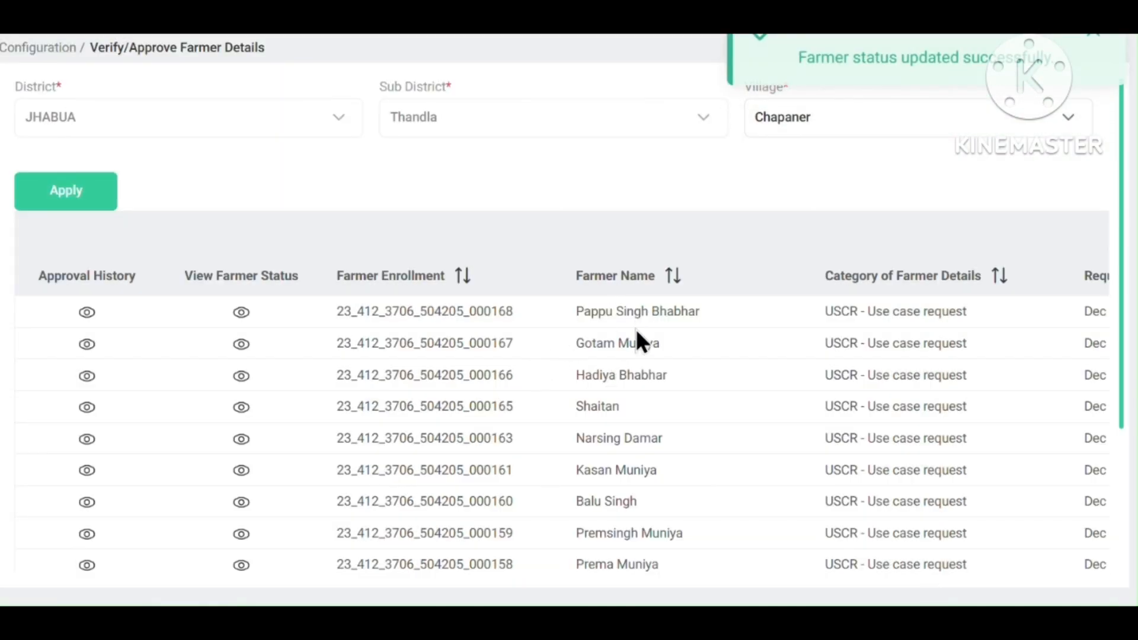
pyautogui.scroll(-3, 622, 330)
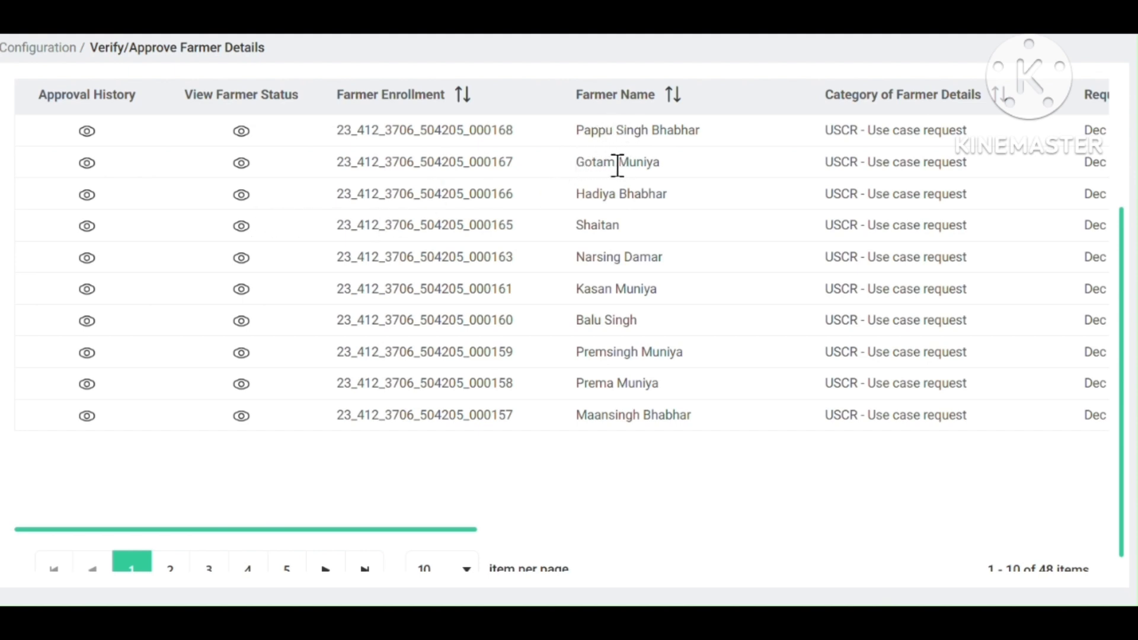
pyautogui.moveTo(617, 162); pyautogui.dragTo(665, 130)
pyautogui.doubleClick(665, 129)
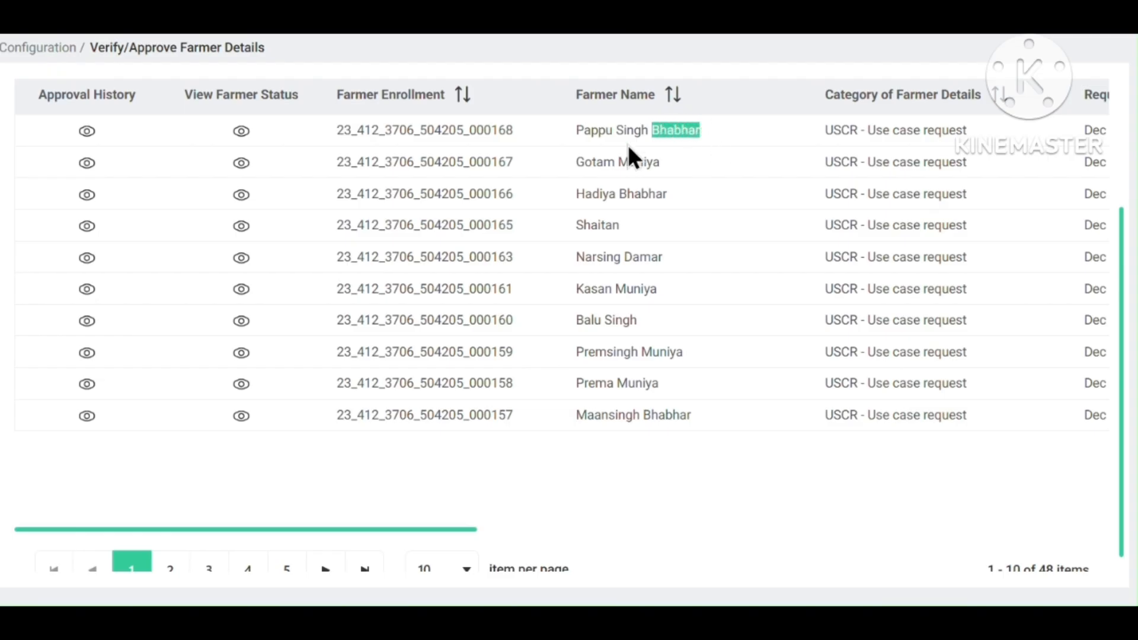
pyautogui.click(241, 131)
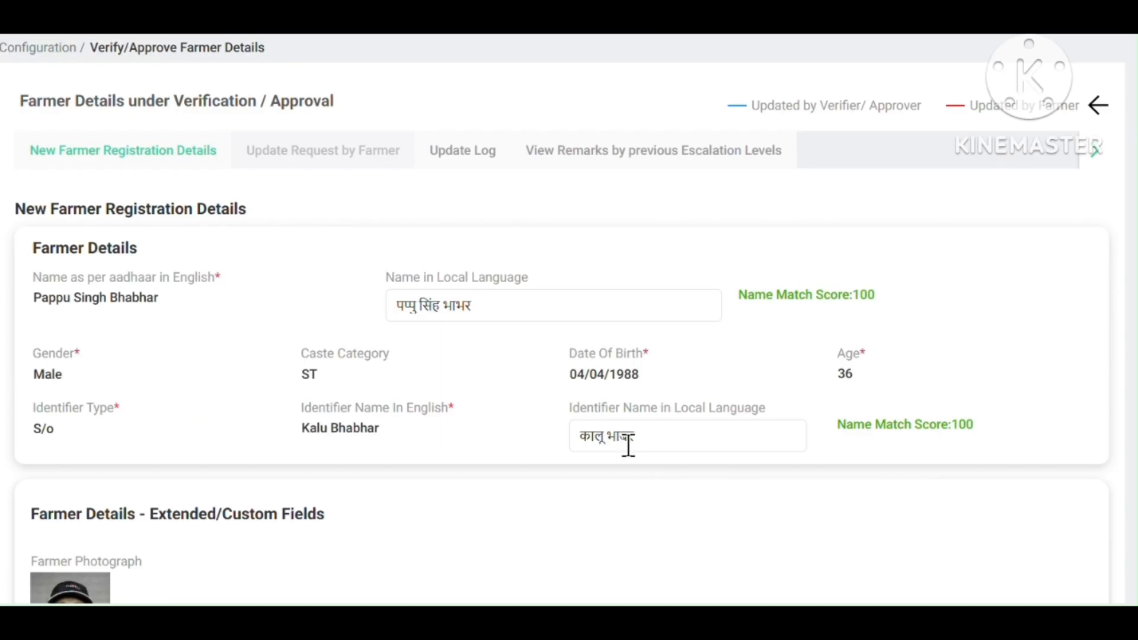
# Review the land details: a marginal holding of 0.047500 hectare at survey number 72.
pyautogui.scroll(-3, 617, 447)
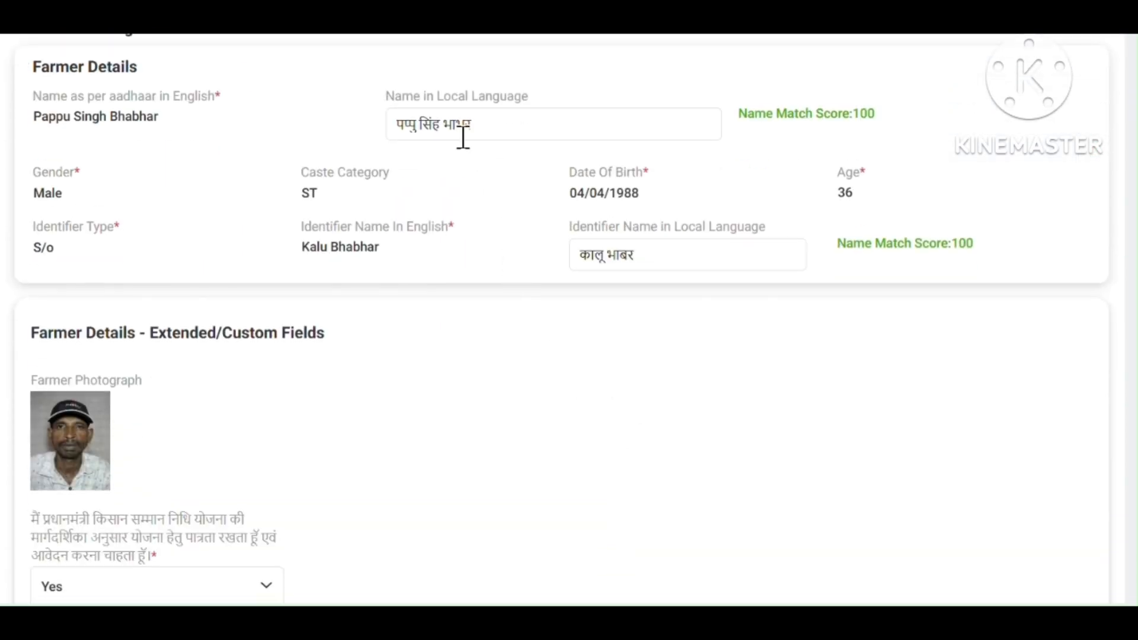
pyautogui.scroll(-8, 526, 344)
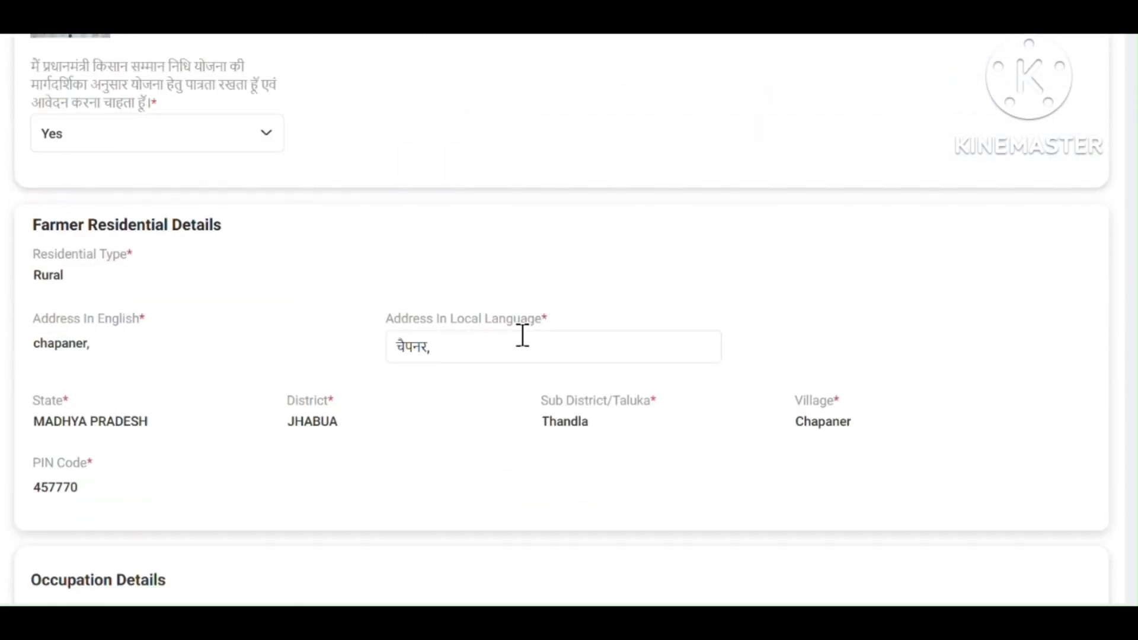
pyautogui.scroll(6, 519, 336)
pyautogui.scroll(-6, 519, 336)
pyautogui.scroll(-12, 517, 334)
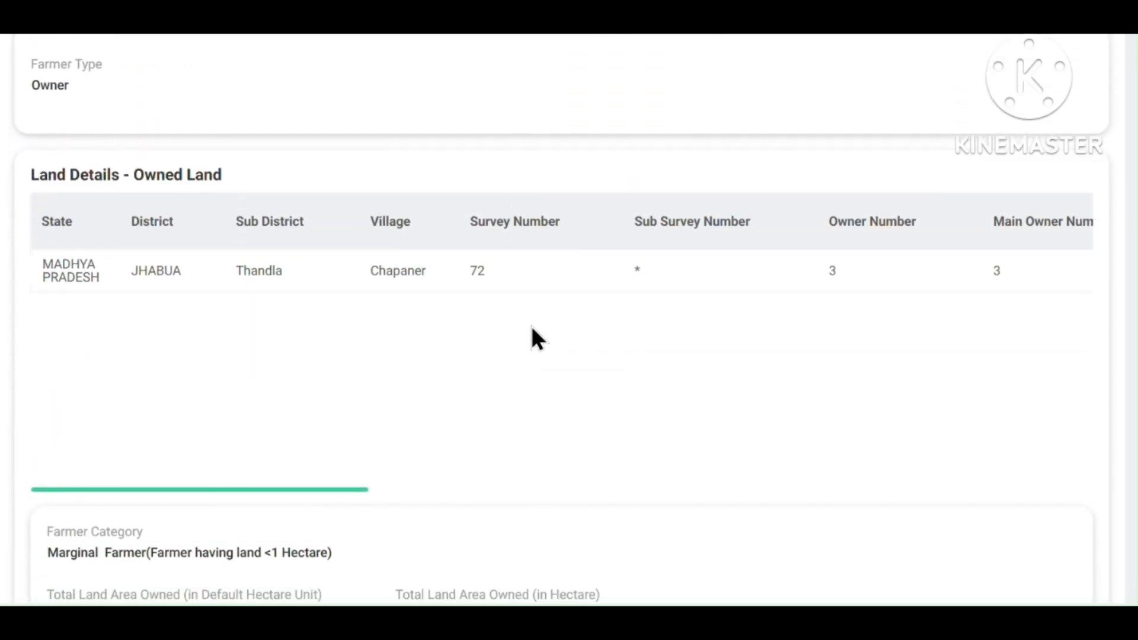
pyautogui.hscroll(6, 532, 327)
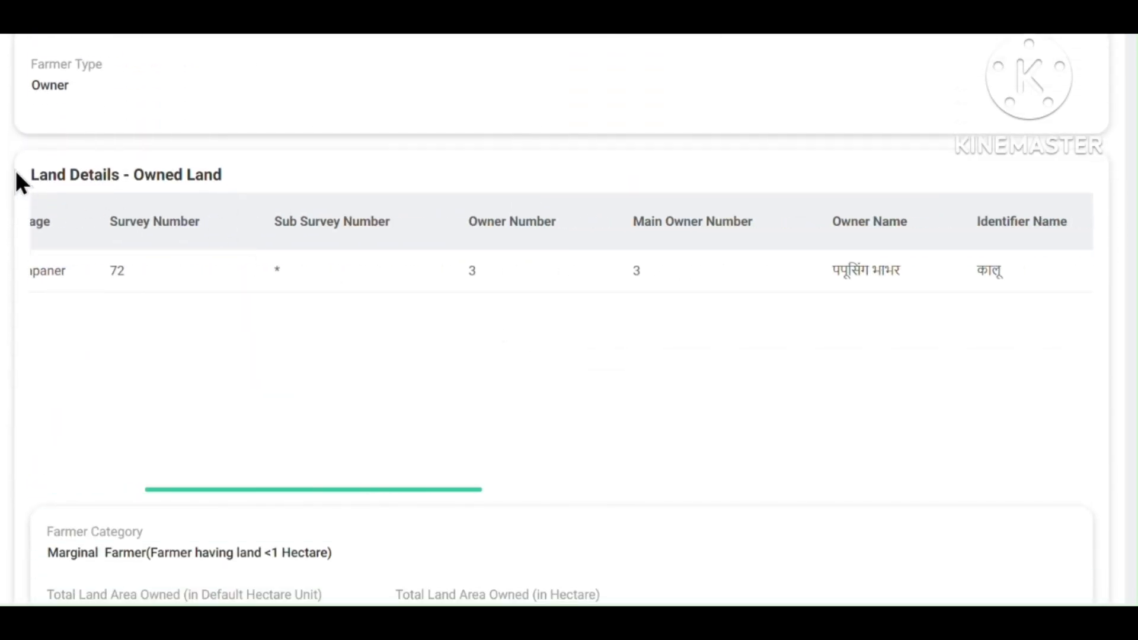
pyautogui.moveTo(16, 172); pyautogui.dragTo(231, 183)
pyautogui.click(483, 314)
pyautogui.scroll(10, 658, 330)
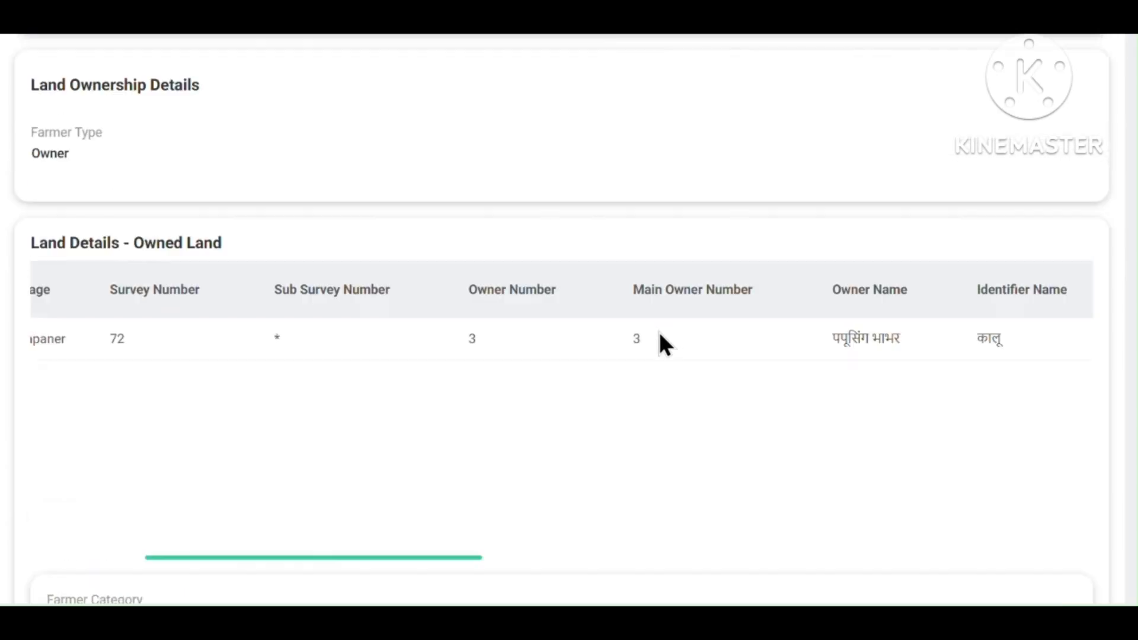
pyautogui.scroll(8, 458, 286)
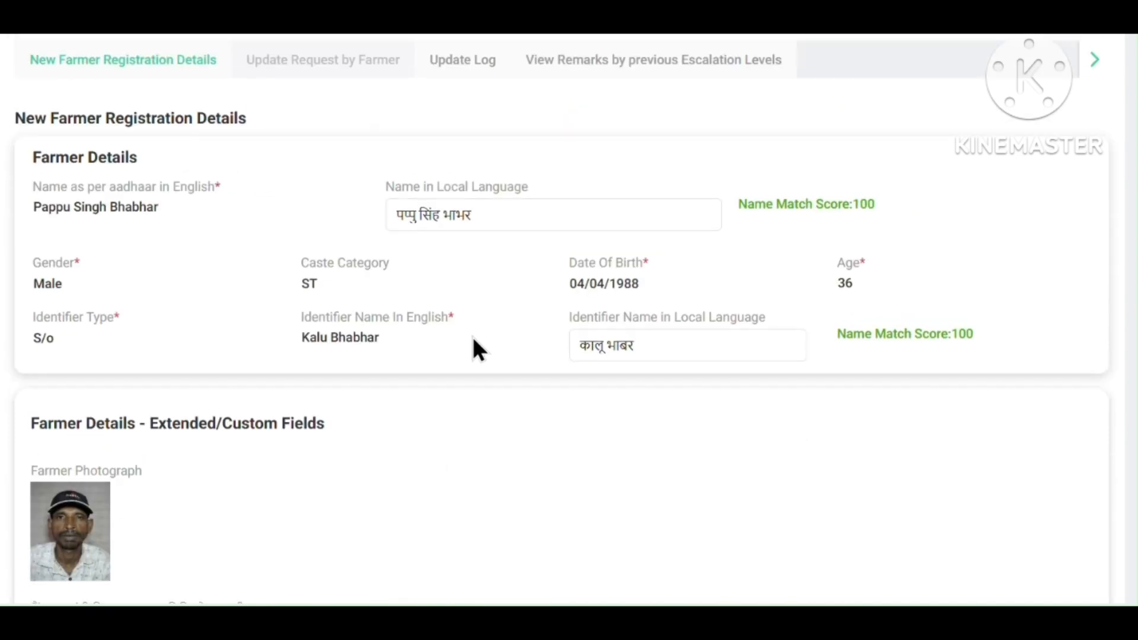
# Change the father's local-language surname to भाभर.
pyautogui.doubleClick(446, 215)
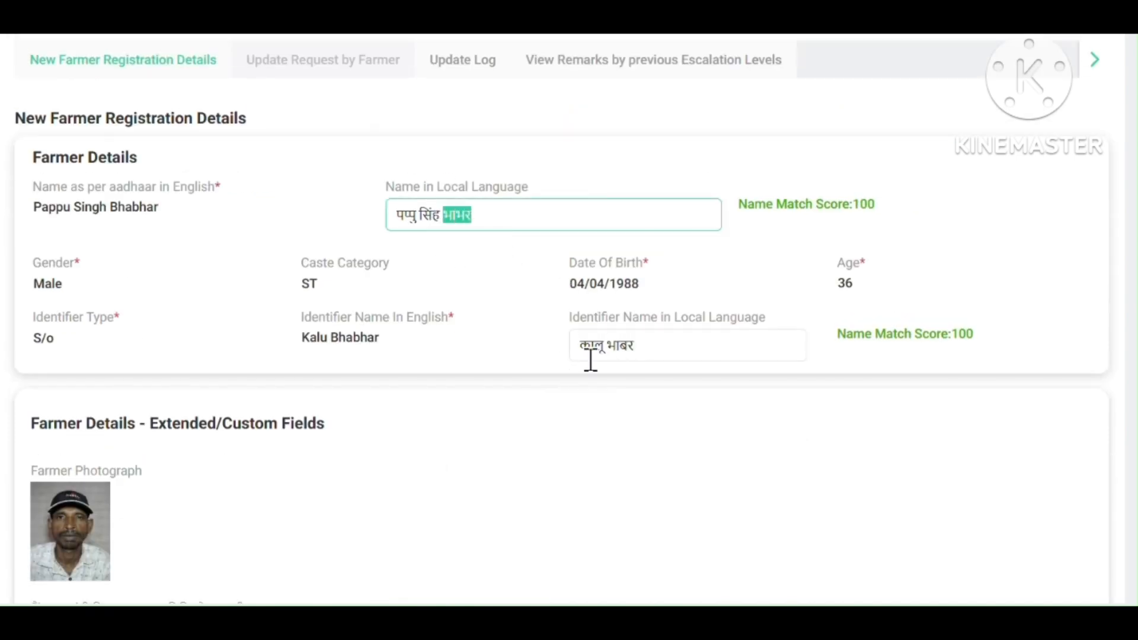
pyautogui.doubleClick(618, 345)
pyautogui.write('भाभर')
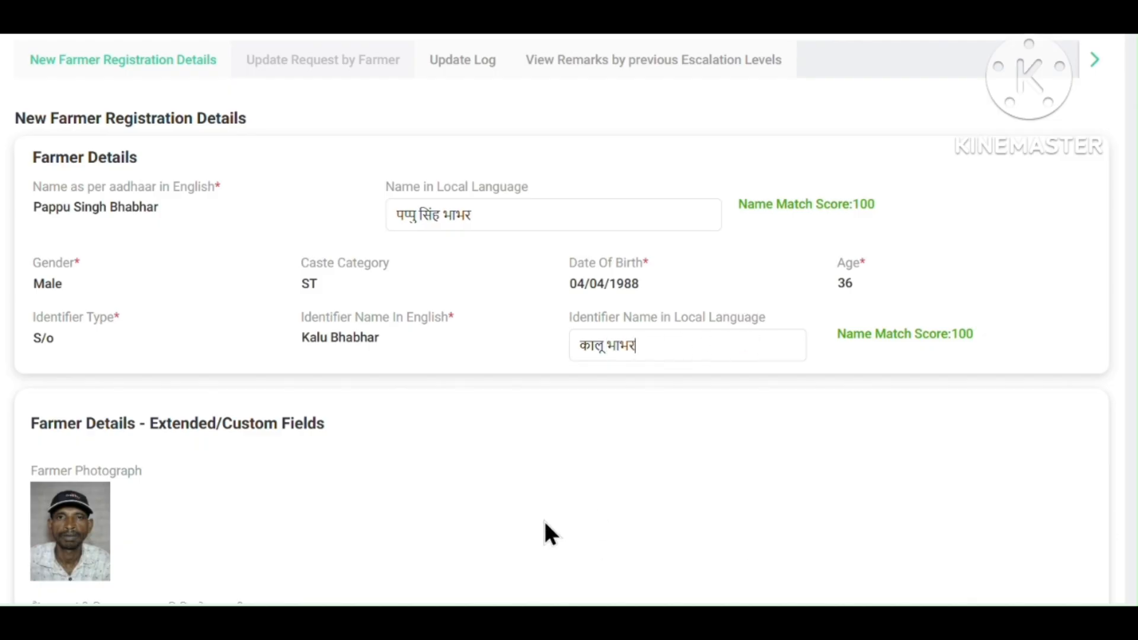
# Keep Samagra ID as the social registry linkage type and move down to the approval section.
pyautogui.scroll(-6, 674, 392)
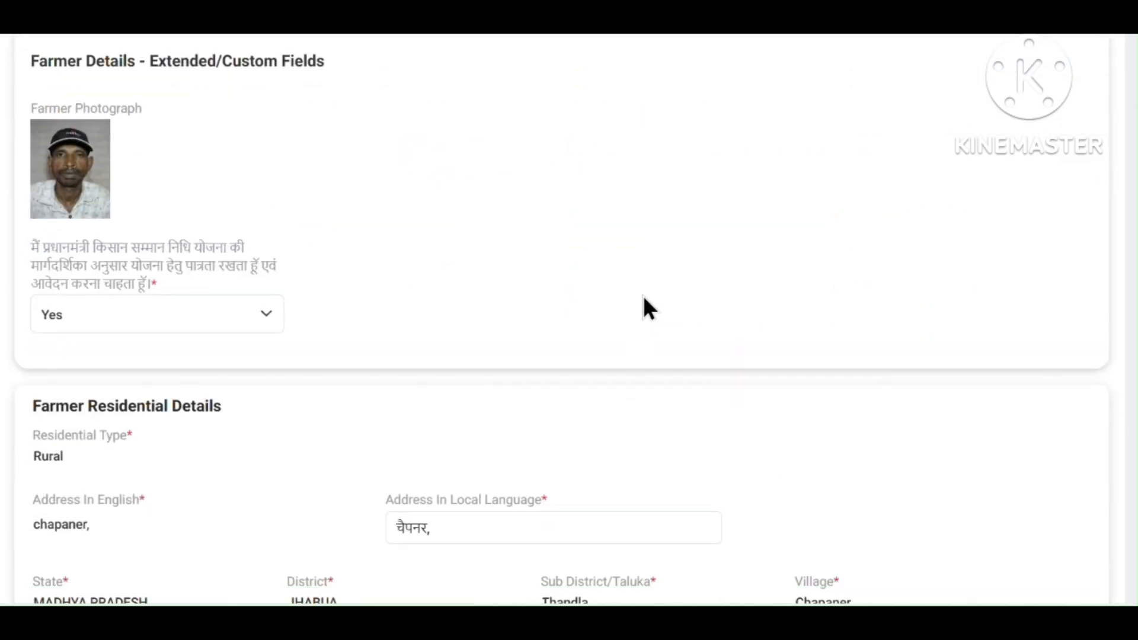
pyautogui.scroll(-15, 629, 308)
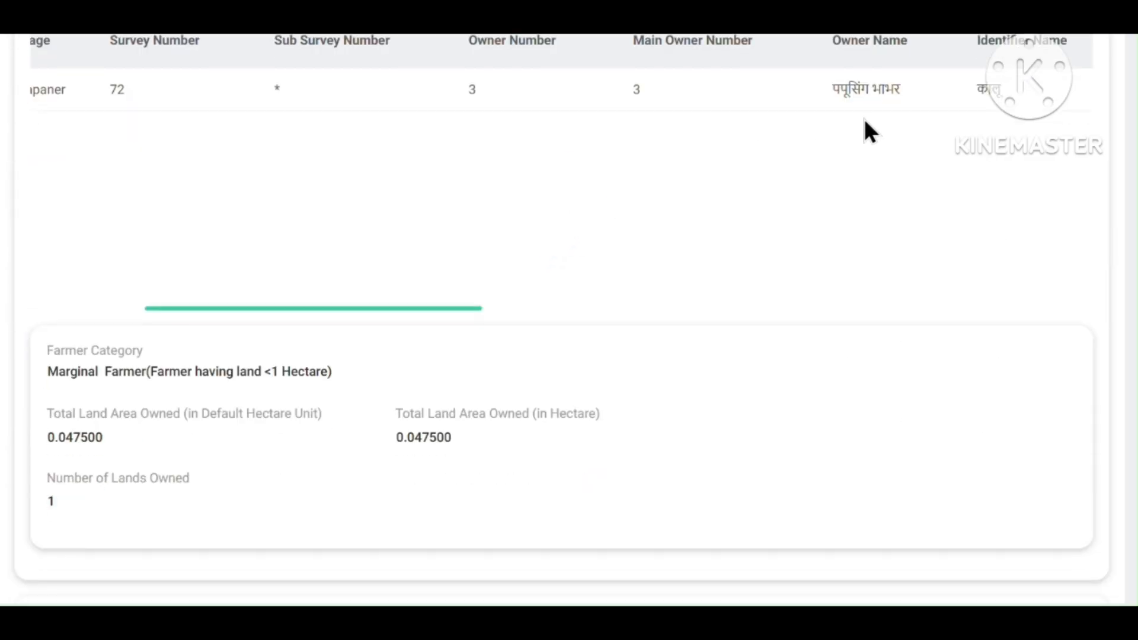
pyautogui.scroll(-12, 196, 251)
pyautogui.scroll(5, 225, 246)
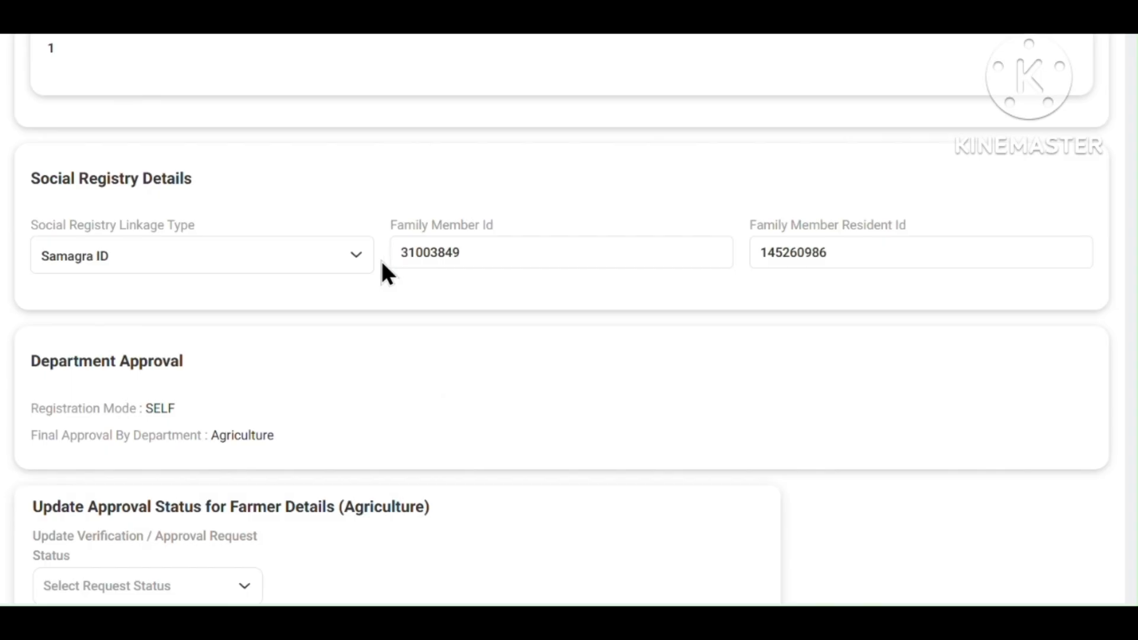
pyautogui.click(366, 255)
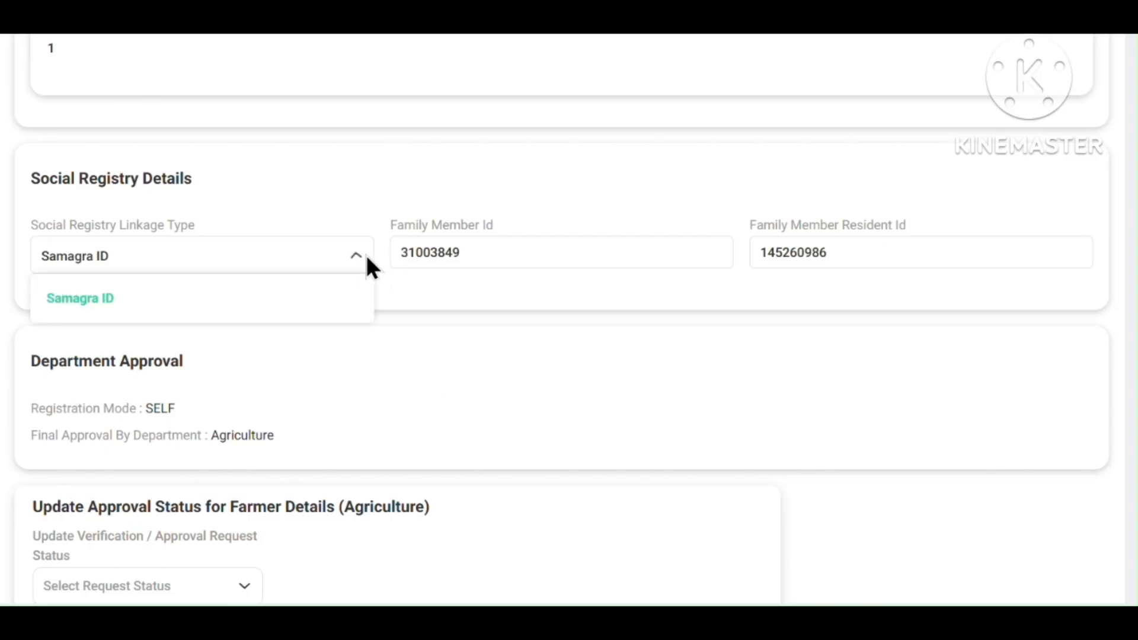
pyautogui.click(315, 311)
pyautogui.scroll(-5, 481, 337)
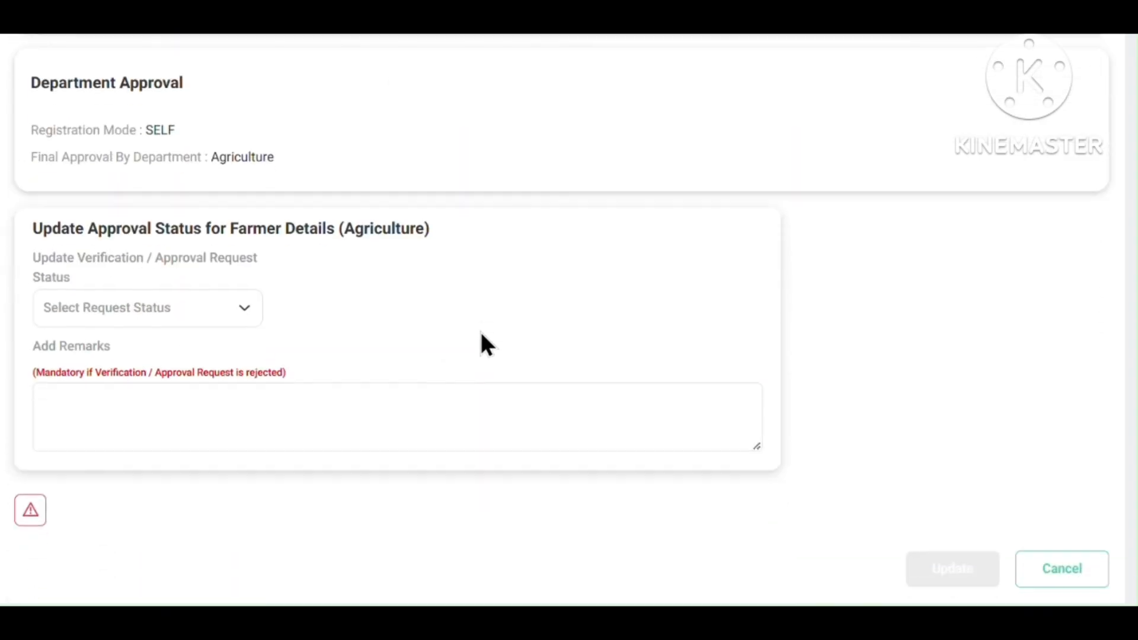
# Set the request to APPROVED with the remark 'farmer is verifyed land owner' and submit it.
pyautogui.click(172, 310)
pyautogui.click(140, 412)
pyautogui.click(139, 412)
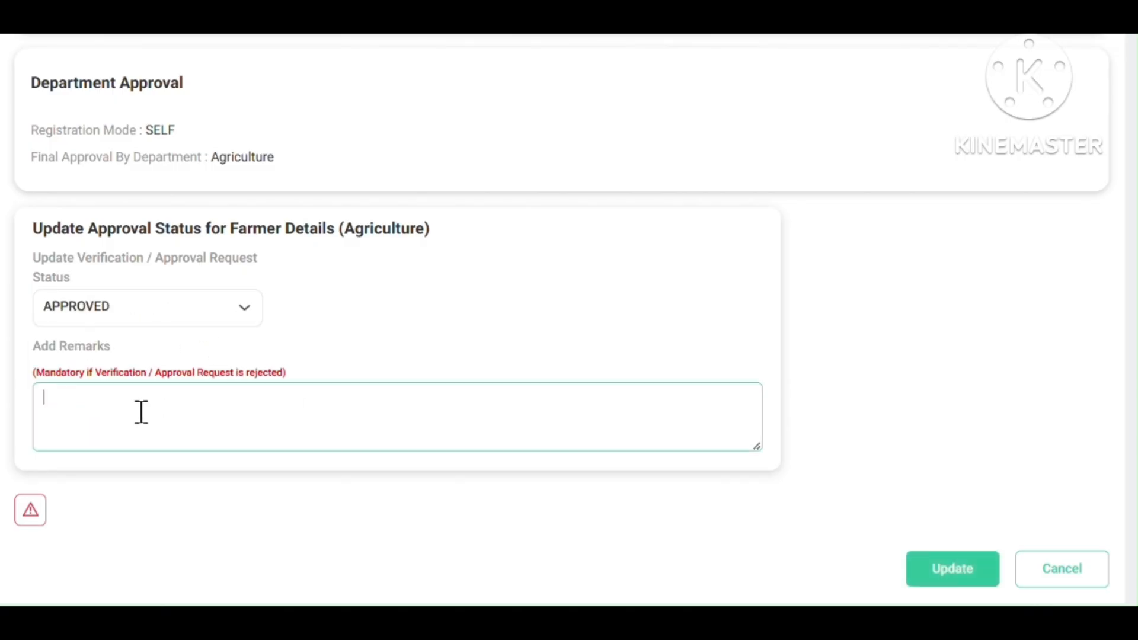
pyautogui.write('भाभर')
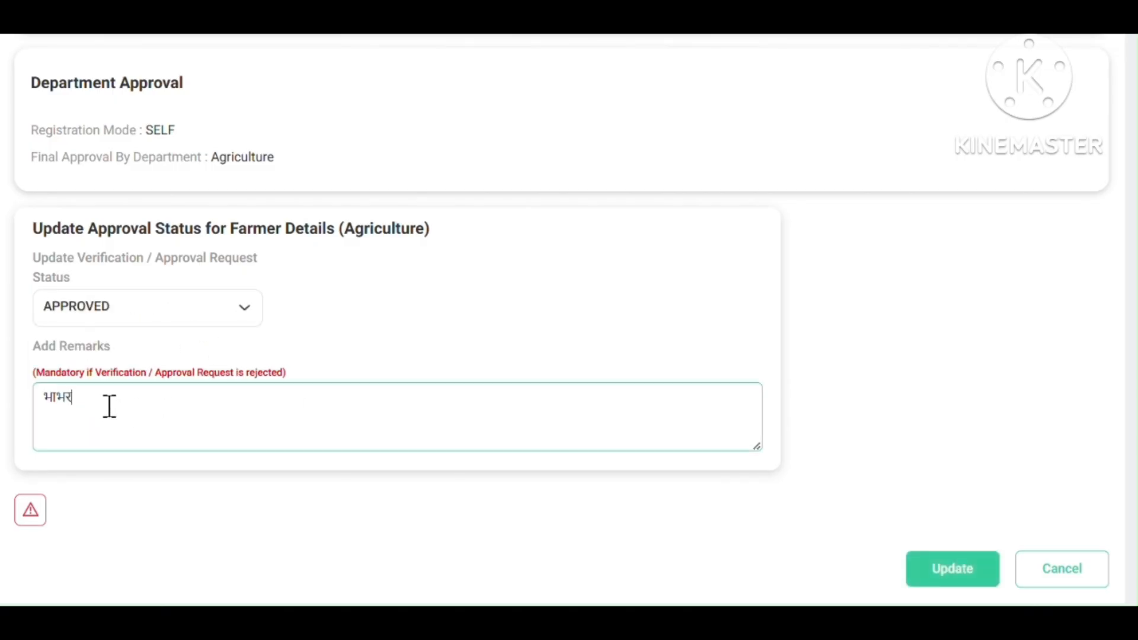
pyautogui.moveTo(109, 405); pyautogui.dragTo(36, 392)
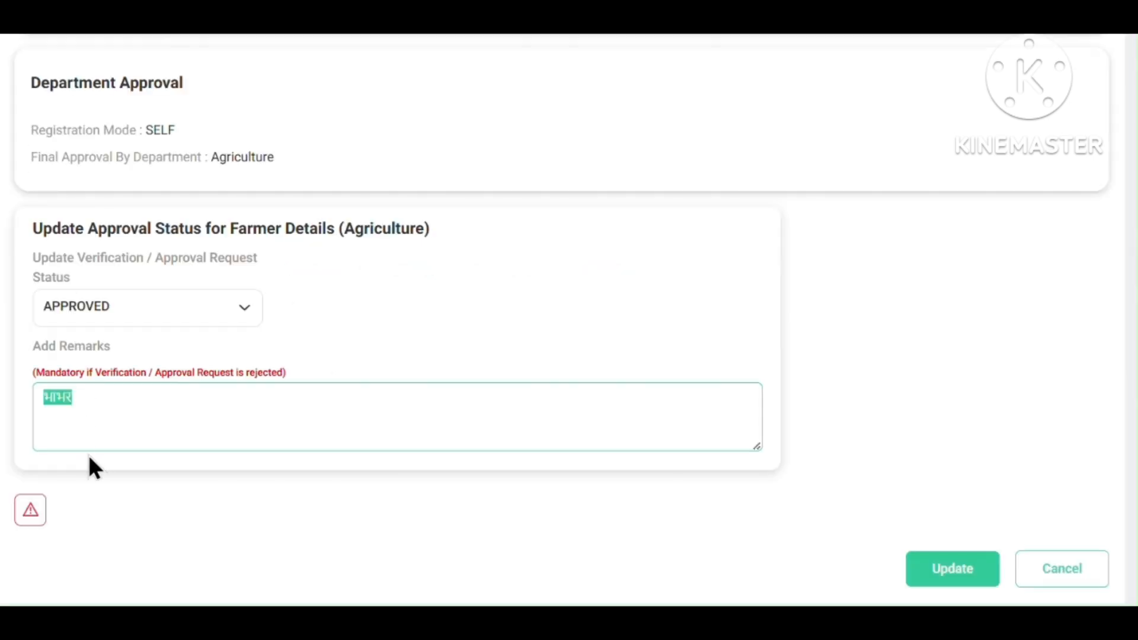
pyautogui.write('farmer is verifyed land owner')
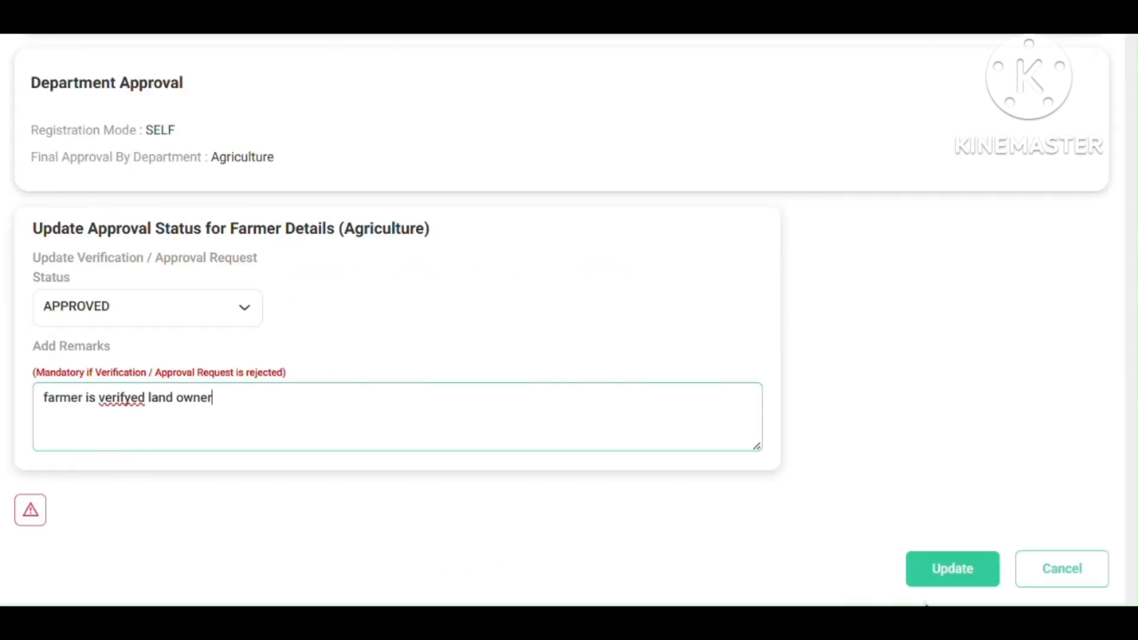
pyautogui.click(967, 574)
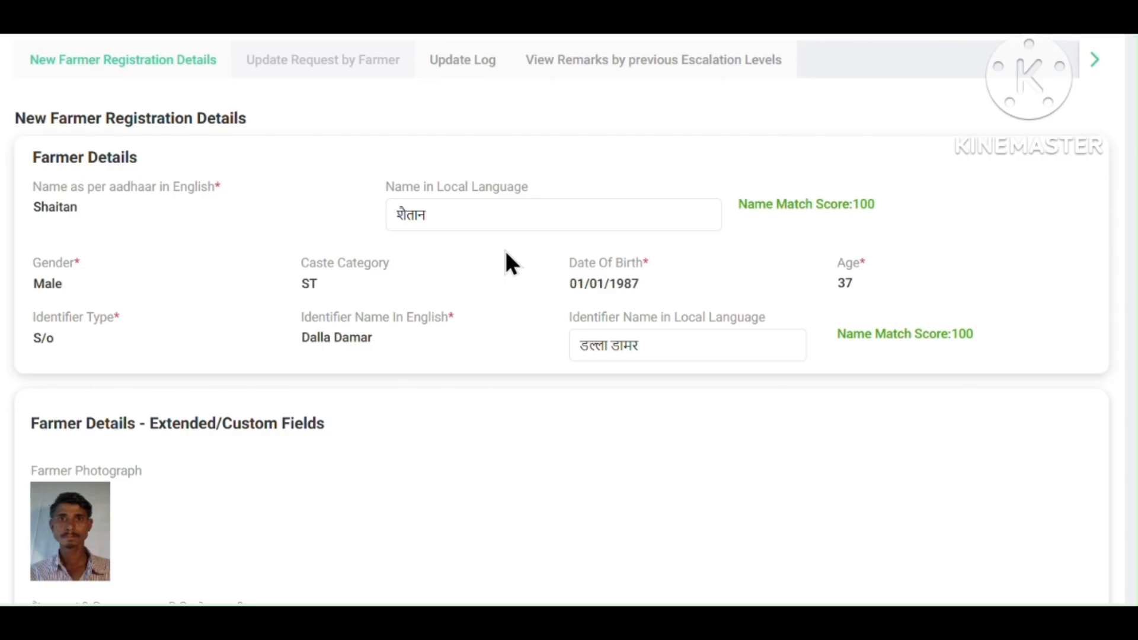
pyautogui.click(470, 204)
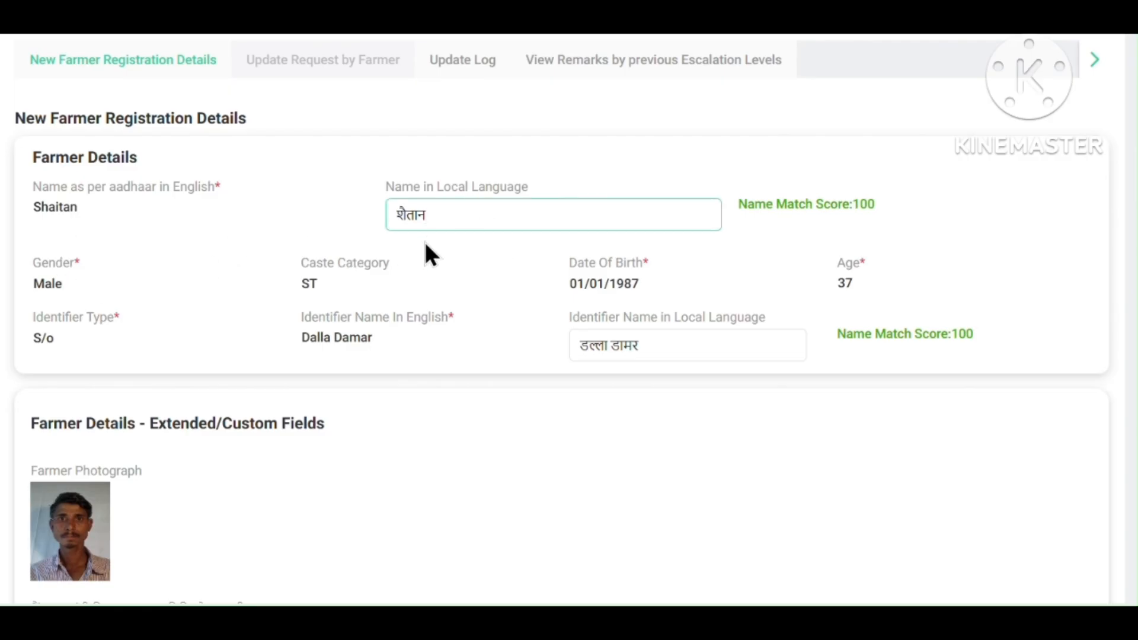
pyautogui.moveTo(609, 340); pyautogui.dragTo(646, 343)
pyautogui.hotkey('ctrl', 'c')
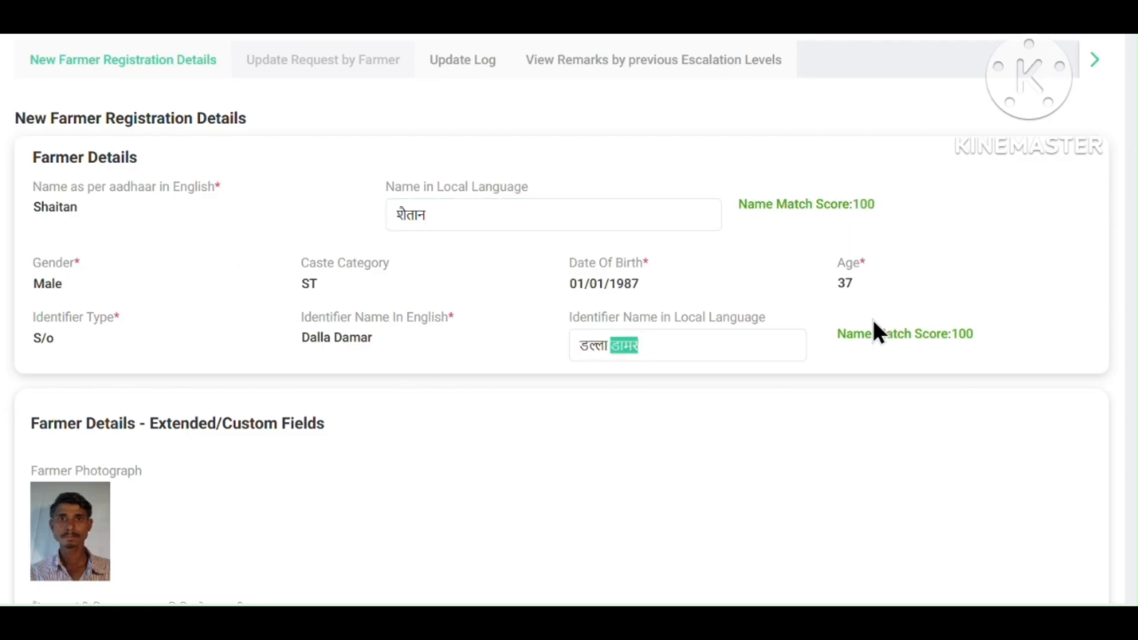
pyautogui.click(559, 213)
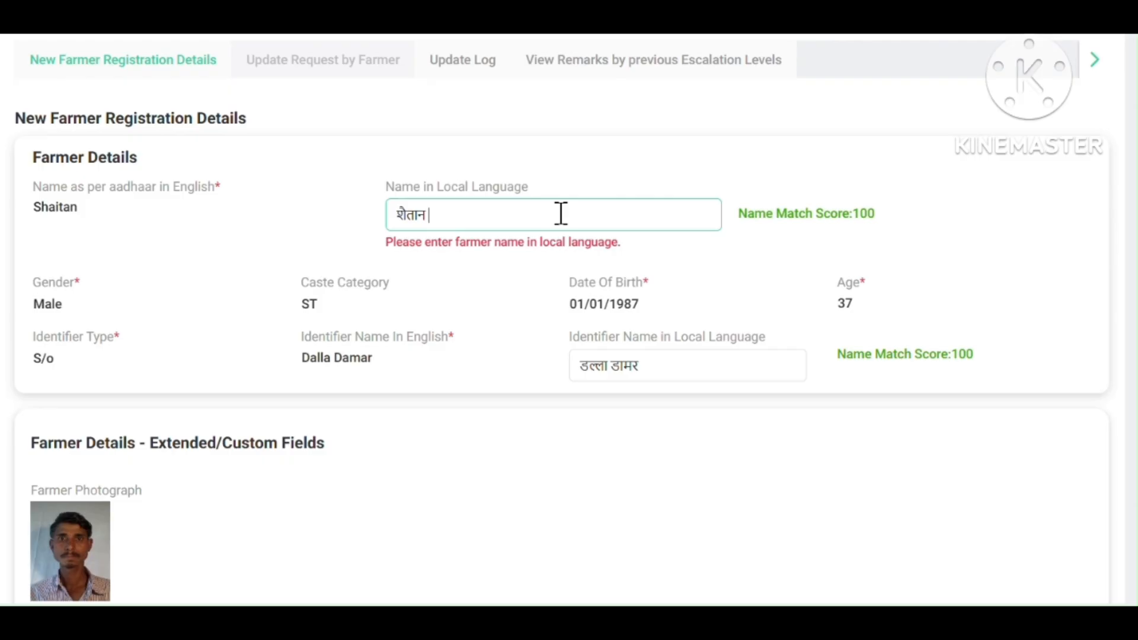
pyautogui.hotkey('ctrl', 'v')
pyautogui.click(508, 309)
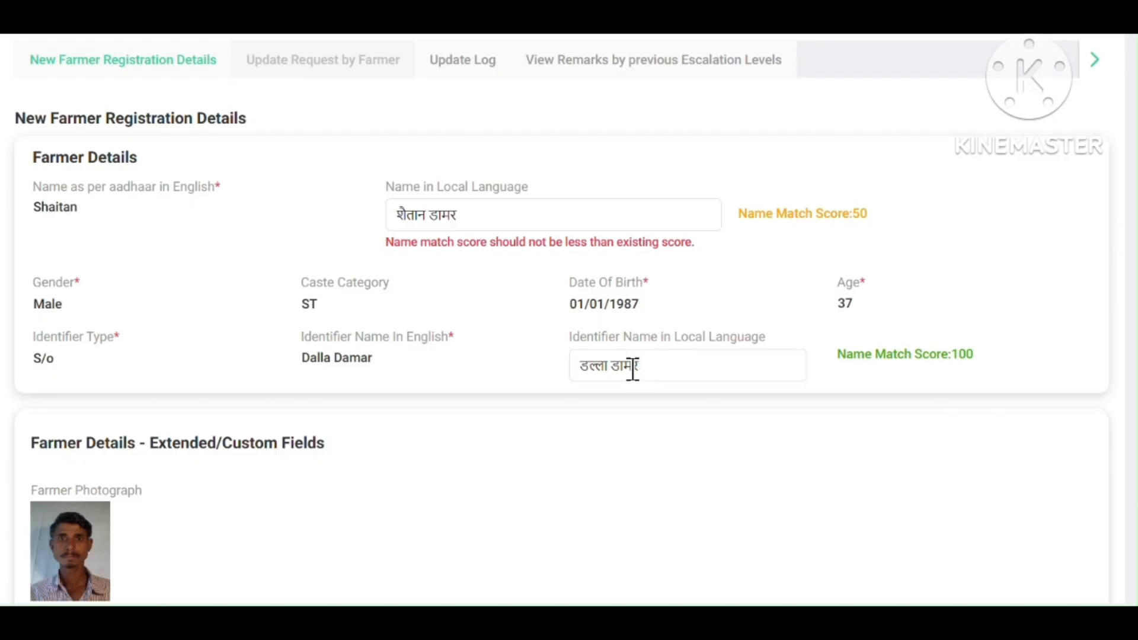
pyautogui.scroll(-2, 640, 371)
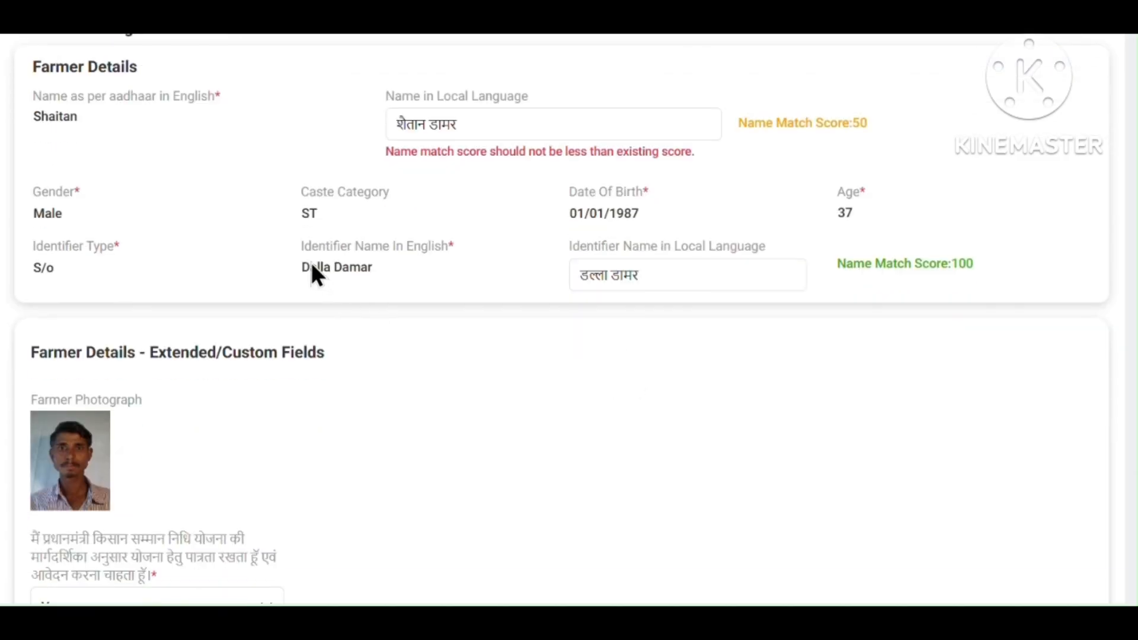
pyautogui.scroll(-8, 534, 300)
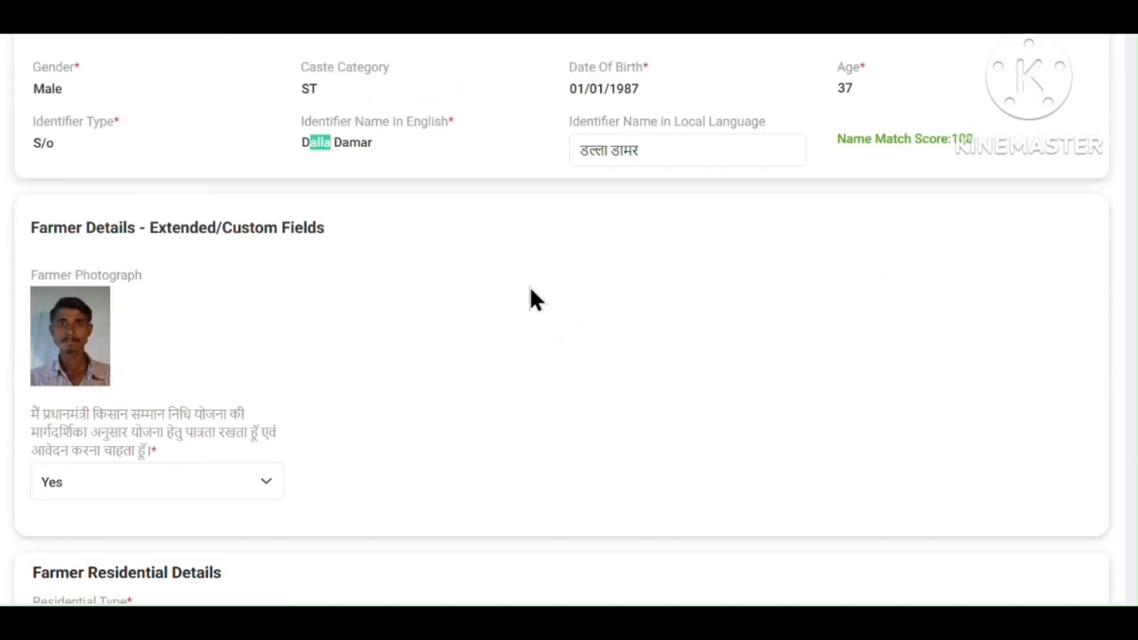
pyautogui.scroll(-5, 414, 369)
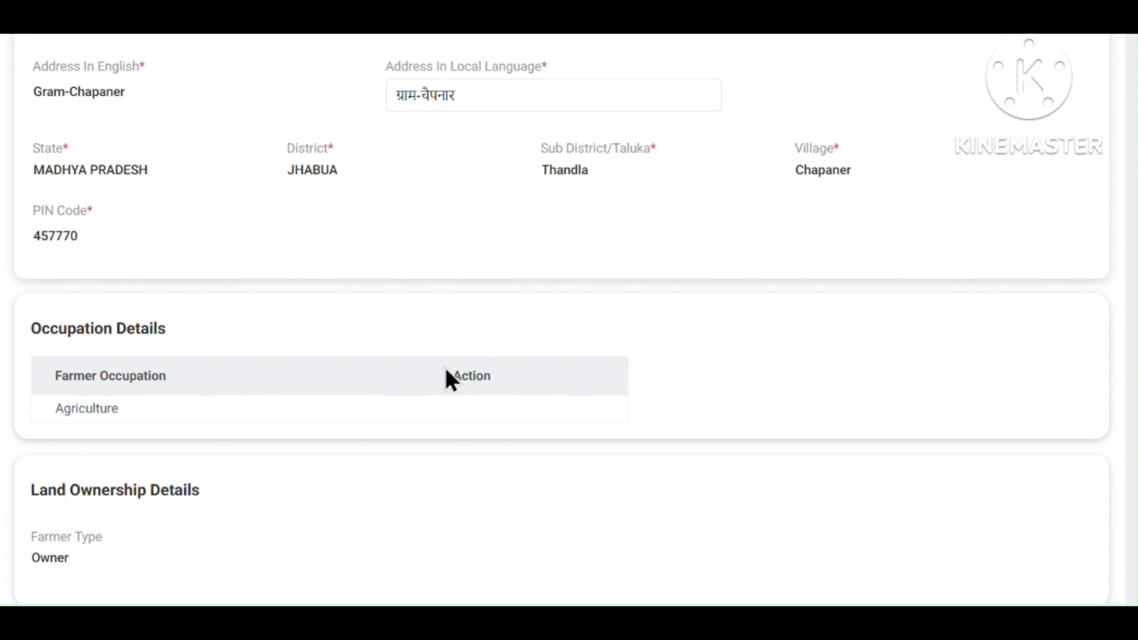
pyautogui.scroll(-8, 447, 372)
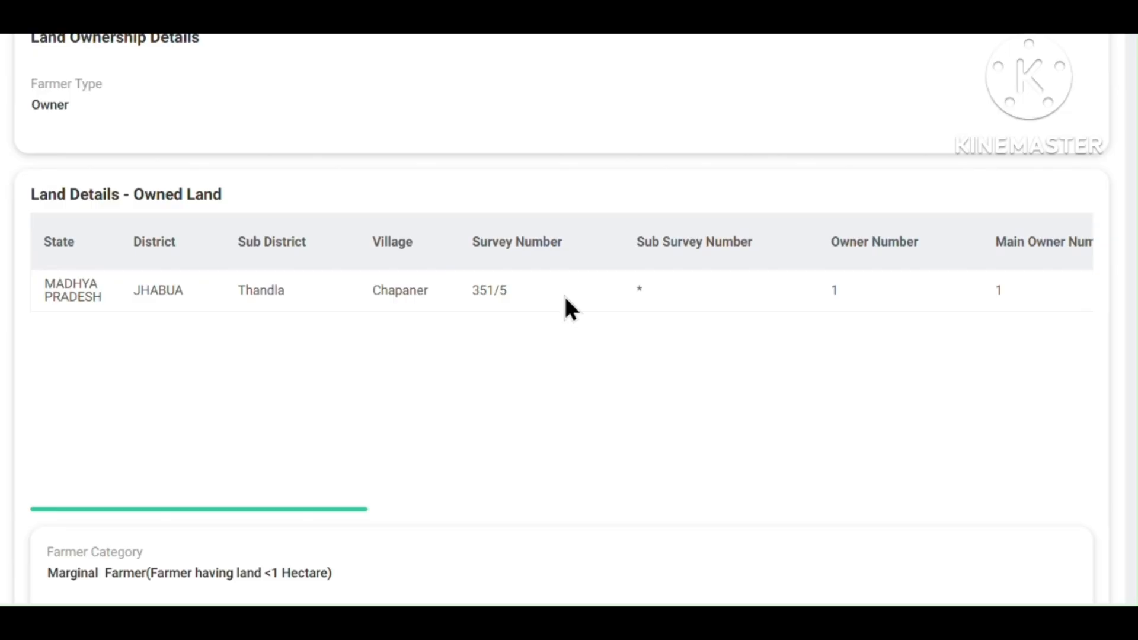
pyautogui.hscroll(5, 564, 295)
pyautogui.hscroll(5, 564, 295)
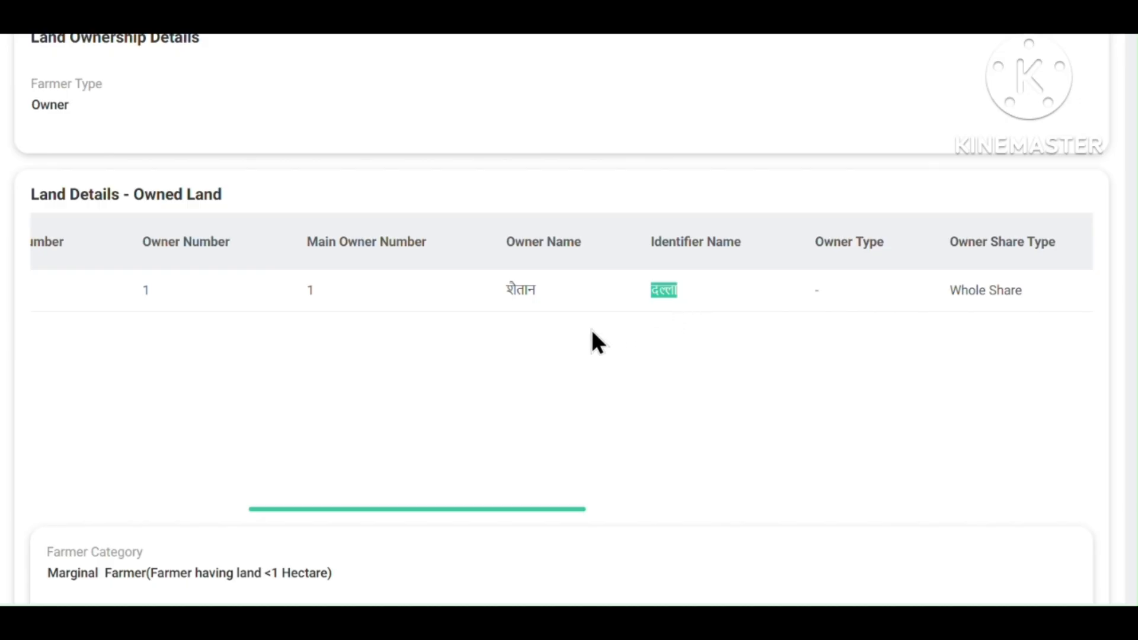
pyautogui.scroll(15, 591, 332)
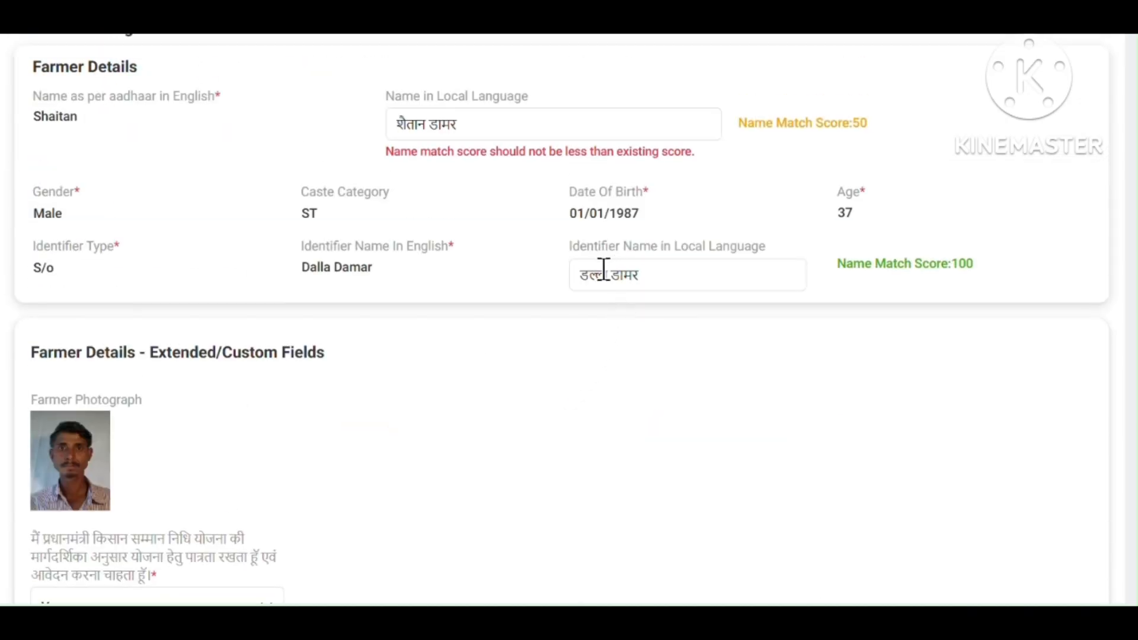
pyautogui.doubleClick(603, 273)
pyautogui.doubleClick(444, 126)
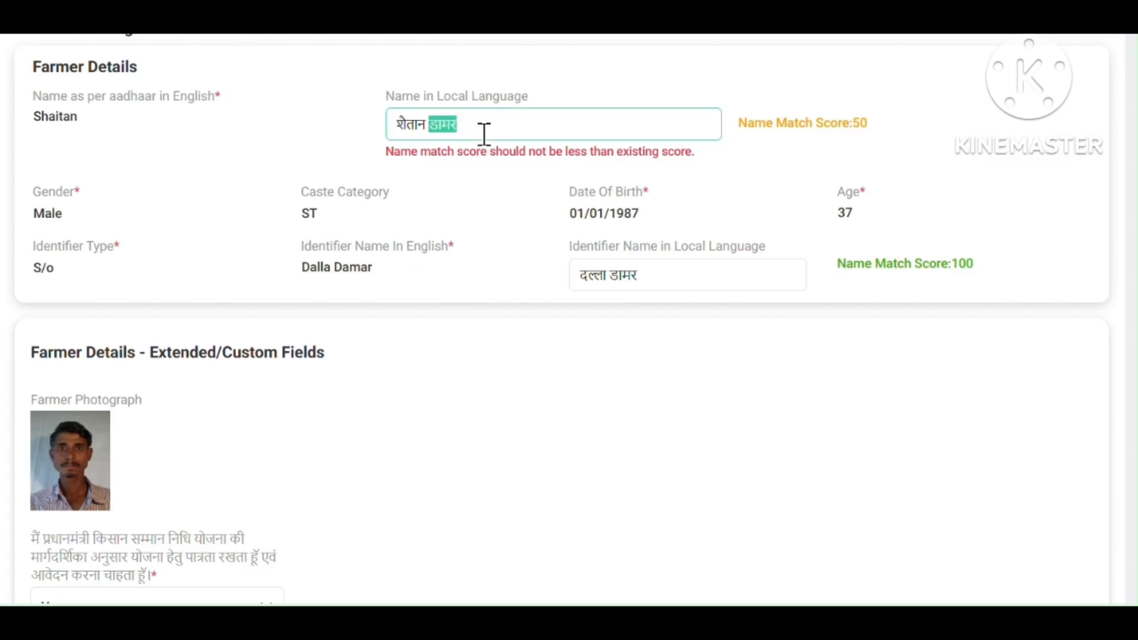
pyautogui.scroll(-15, 439, 243)
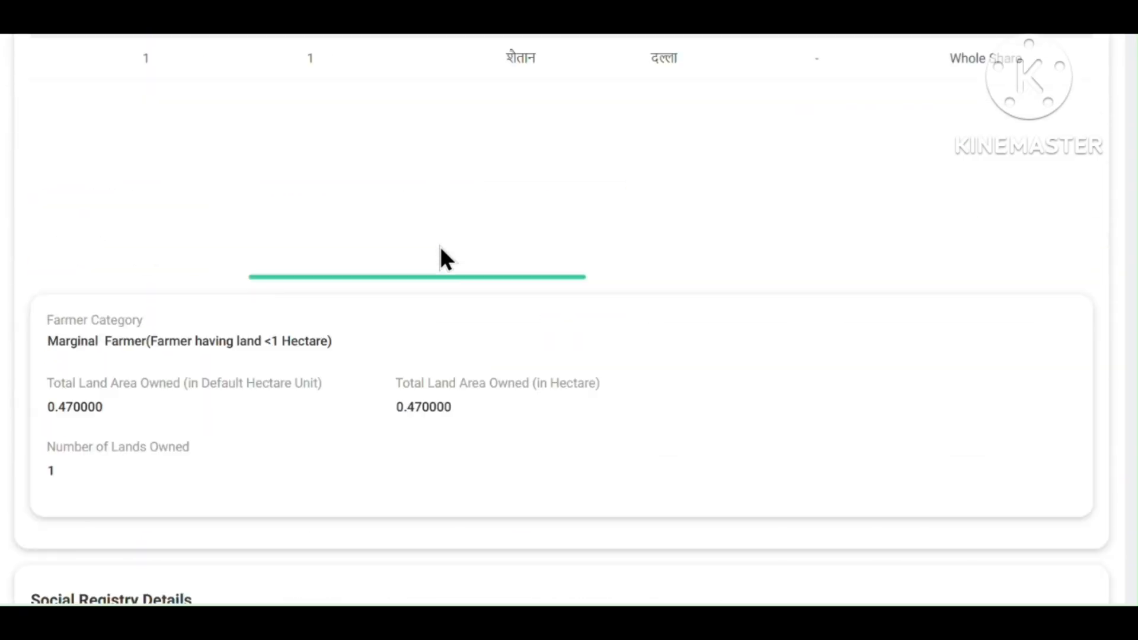
# Set the request status to APPROVED with the remark 'farmer is verifyed land owner'.
pyautogui.scroll(-12, 440, 246)
pyautogui.click(146, 343)
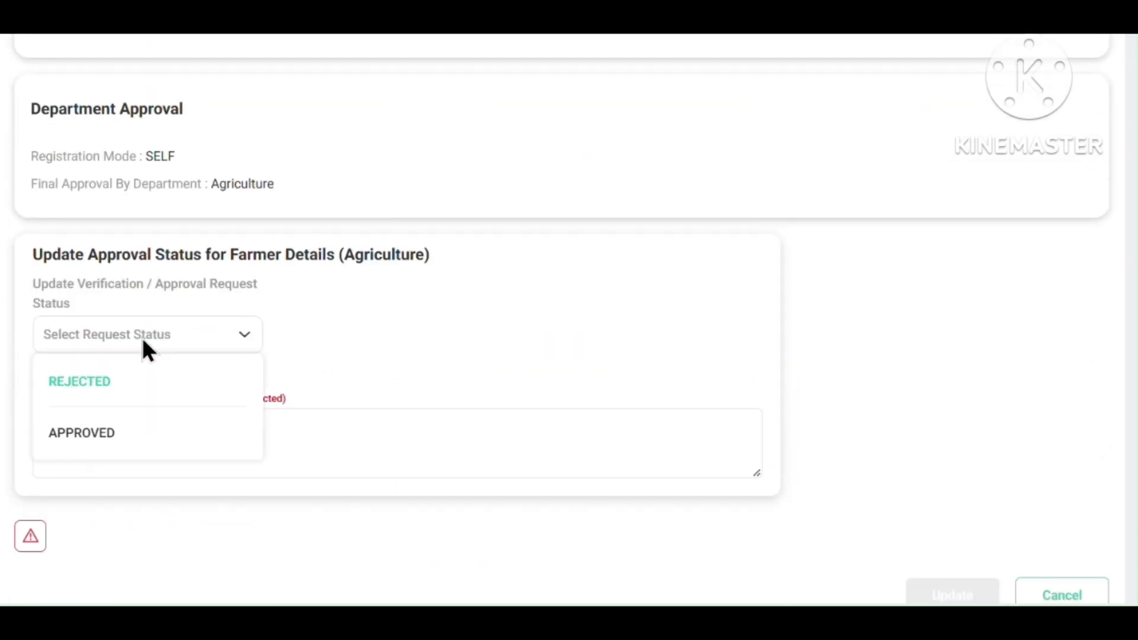
pyautogui.click(118, 437)
pyautogui.click(115, 457)
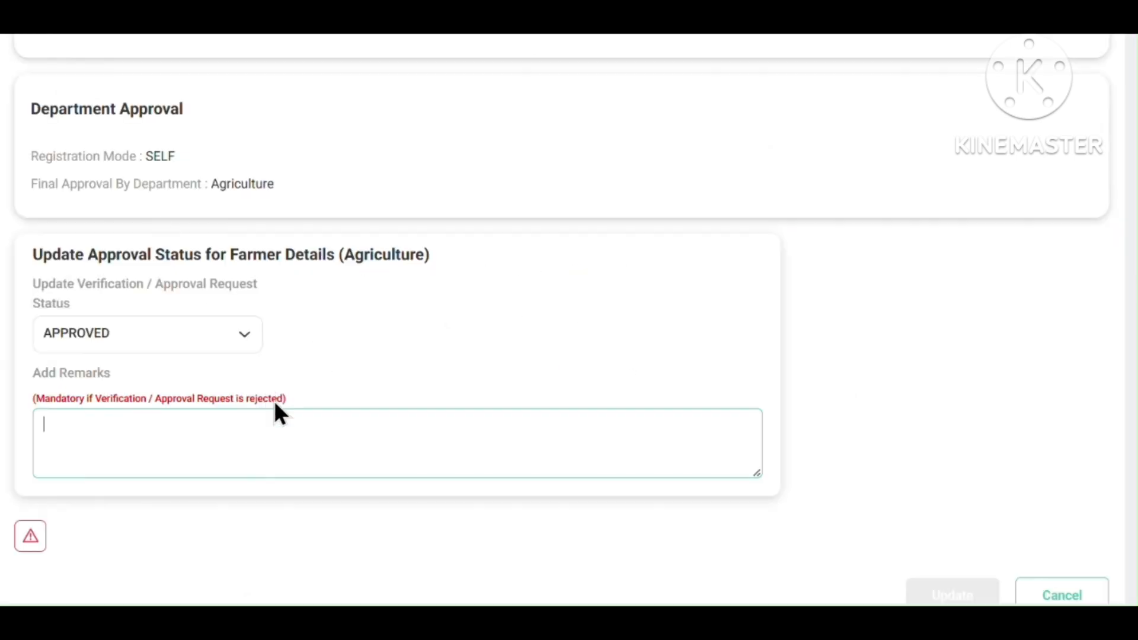
pyautogui.write('farmer is verifyed land owner')
# Delete the surname from Name in Local Language so the land-record match score reaches 100.
pyautogui.scroll(-1, 1008, 482)
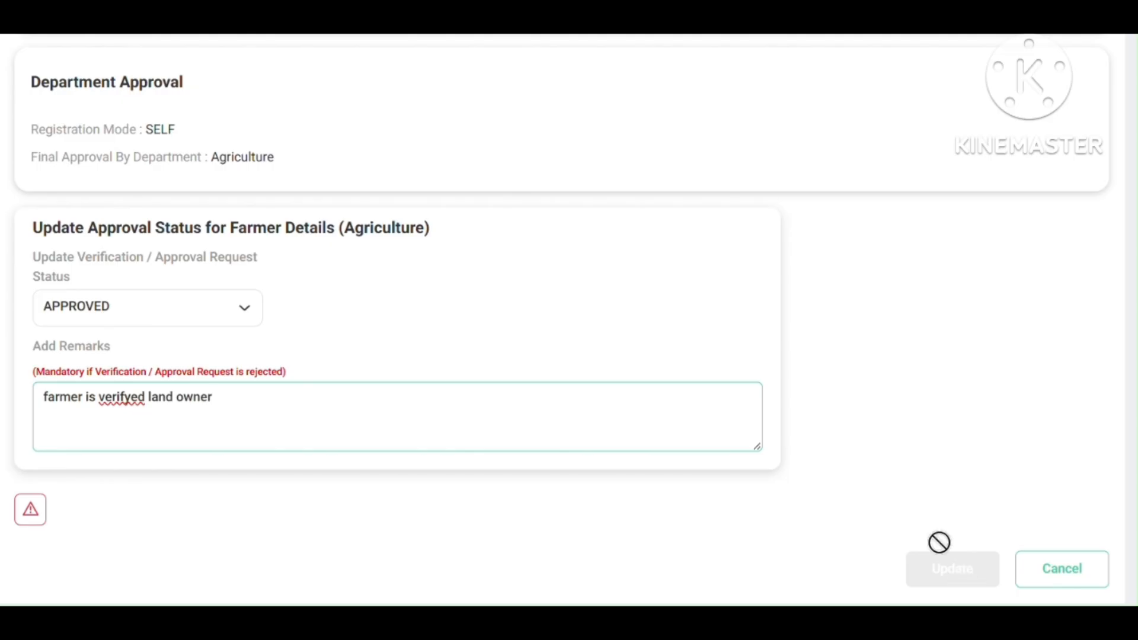
pyautogui.scroll(15, 780, 336)
pyautogui.scroll(10, 706, 266)
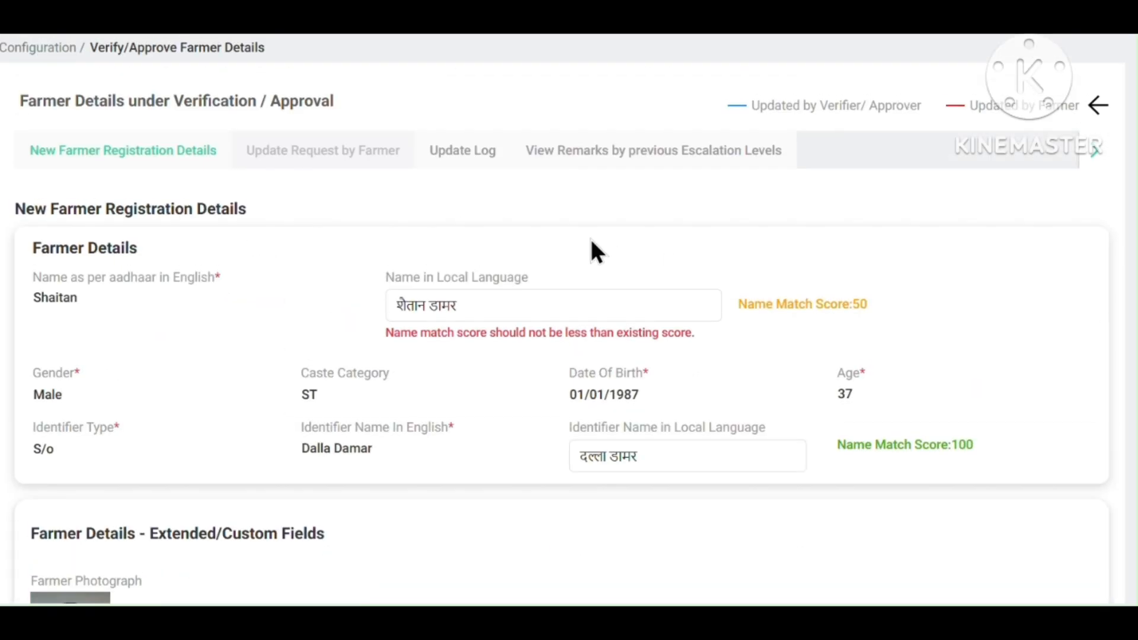
pyautogui.doubleClick(433, 305)
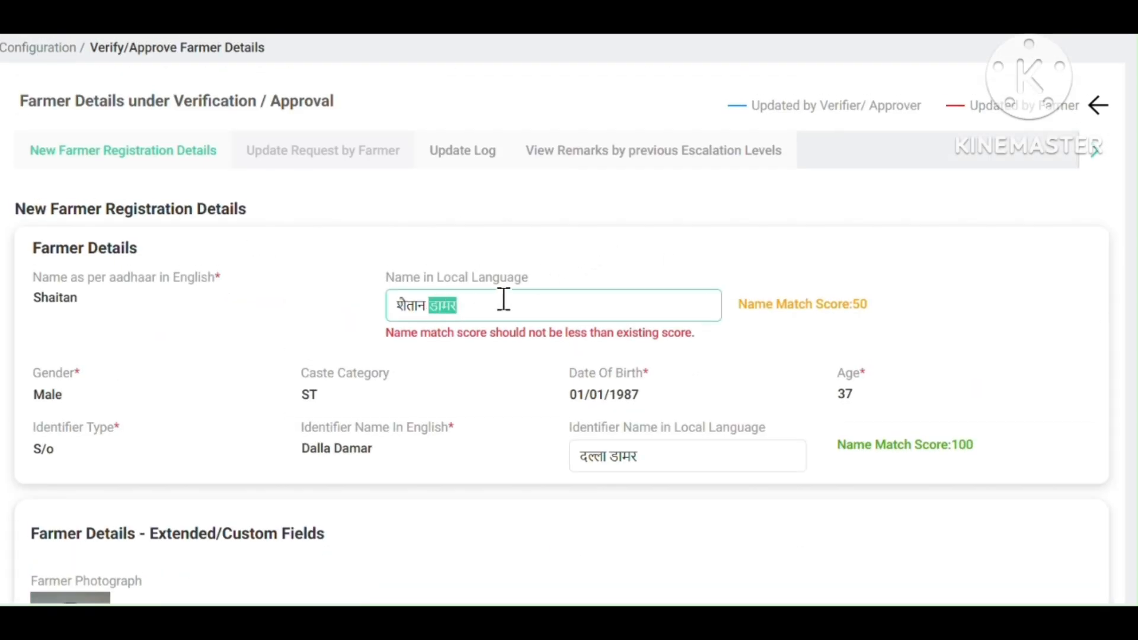
pyautogui.press('BackSpace')
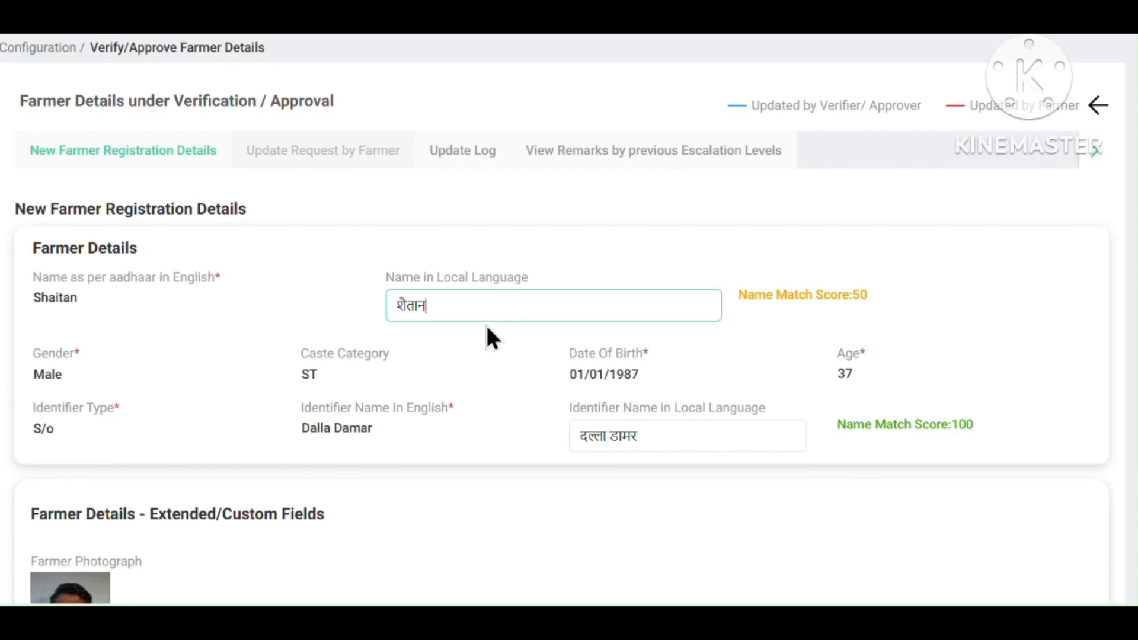
pyautogui.press('Tab')
pyautogui.scroll(-10, 486, 334)
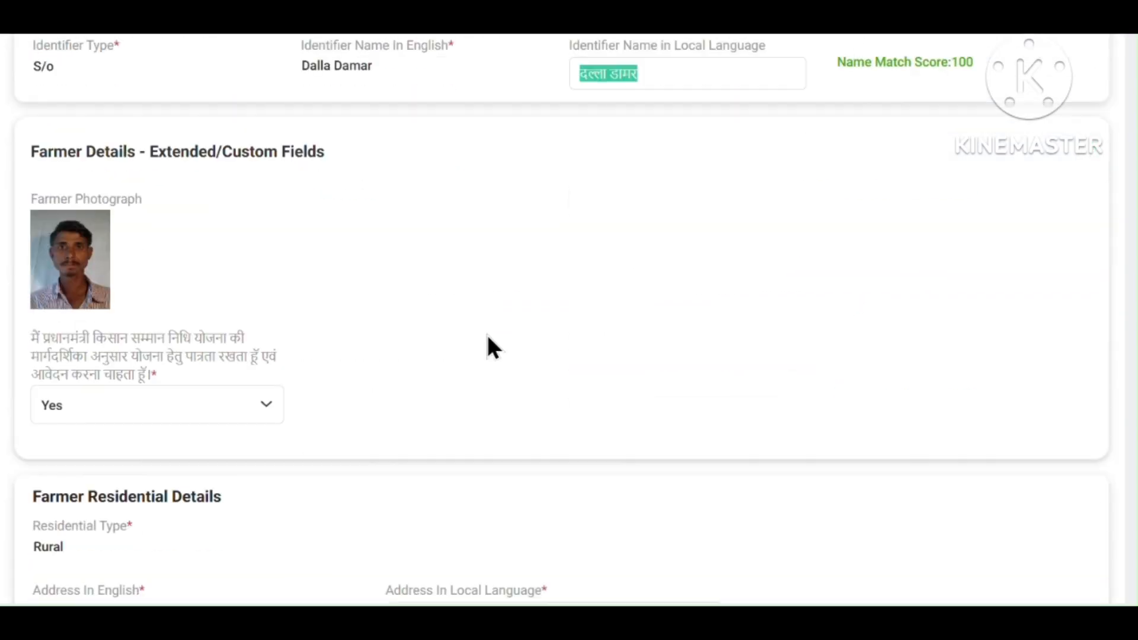
pyautogui.scroll(-15, 520, 356)
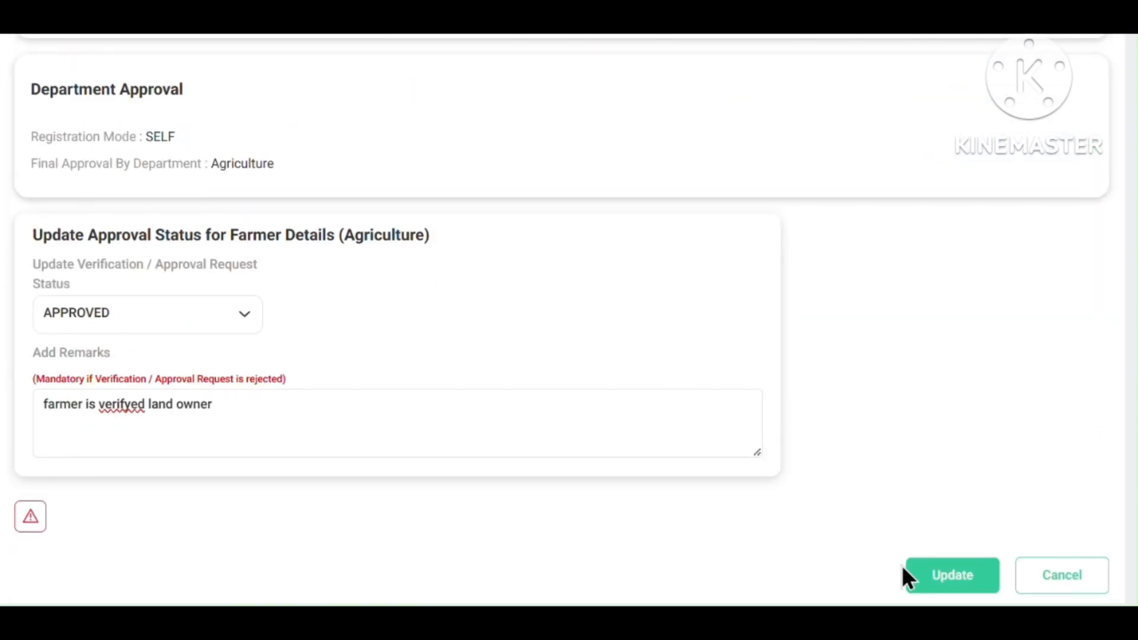
pyautogui.scroll(10, 510, 372)
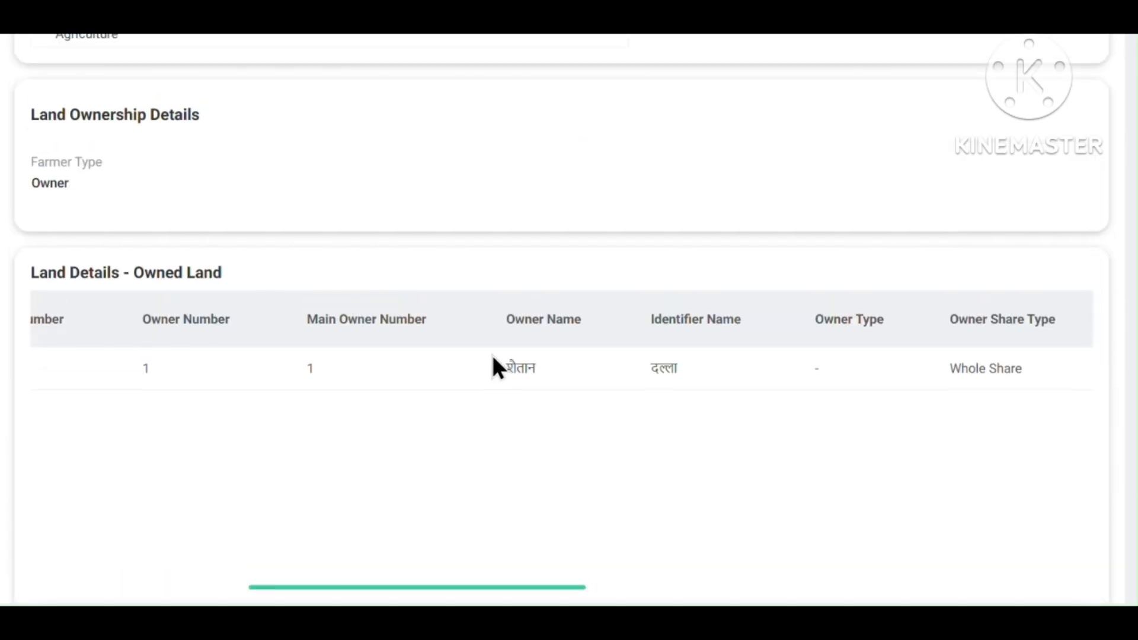
pyautogui.scroll(10, 492, 359)
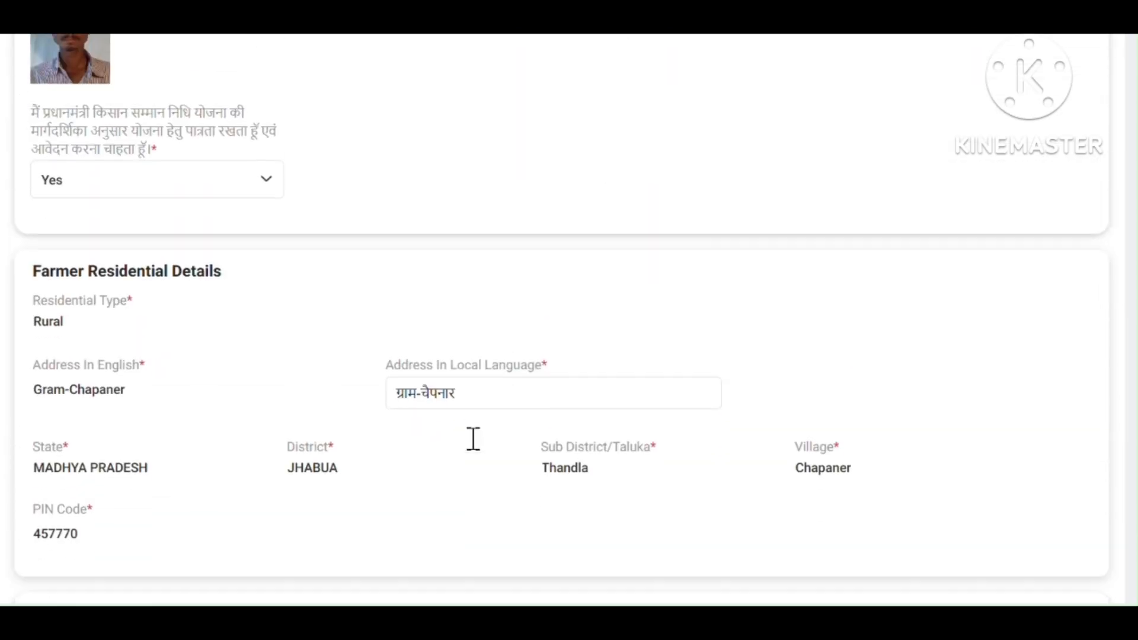
pyautogui.scroll(-10, 473, 438)
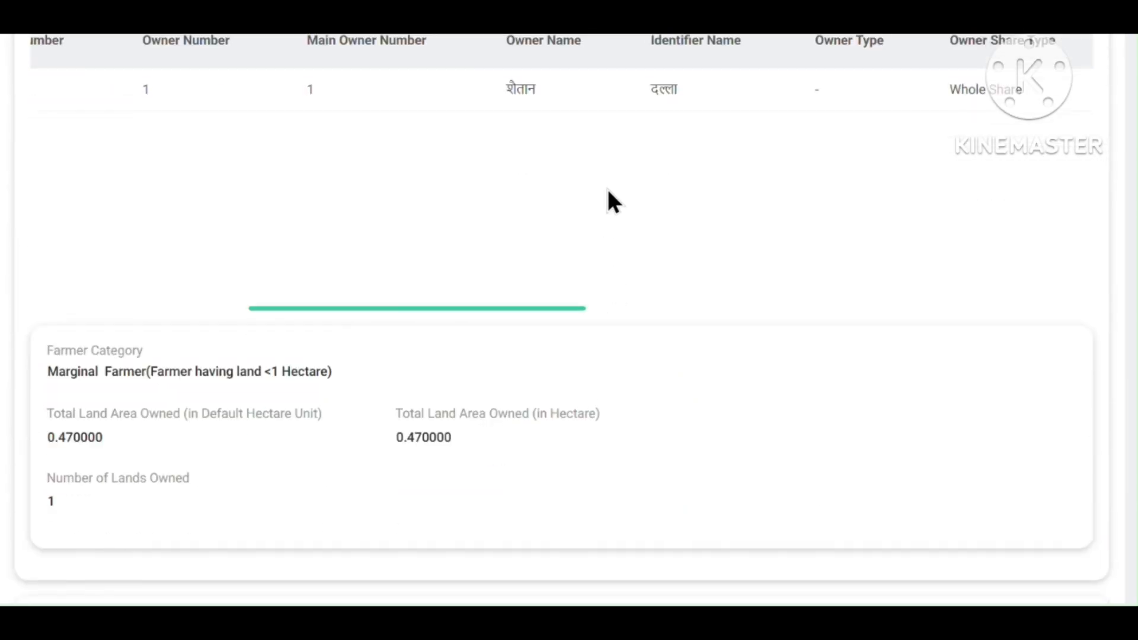
pyautogui.hscroll(8, 607, 189)
pyautogui.hscroll(10, 610, 186)
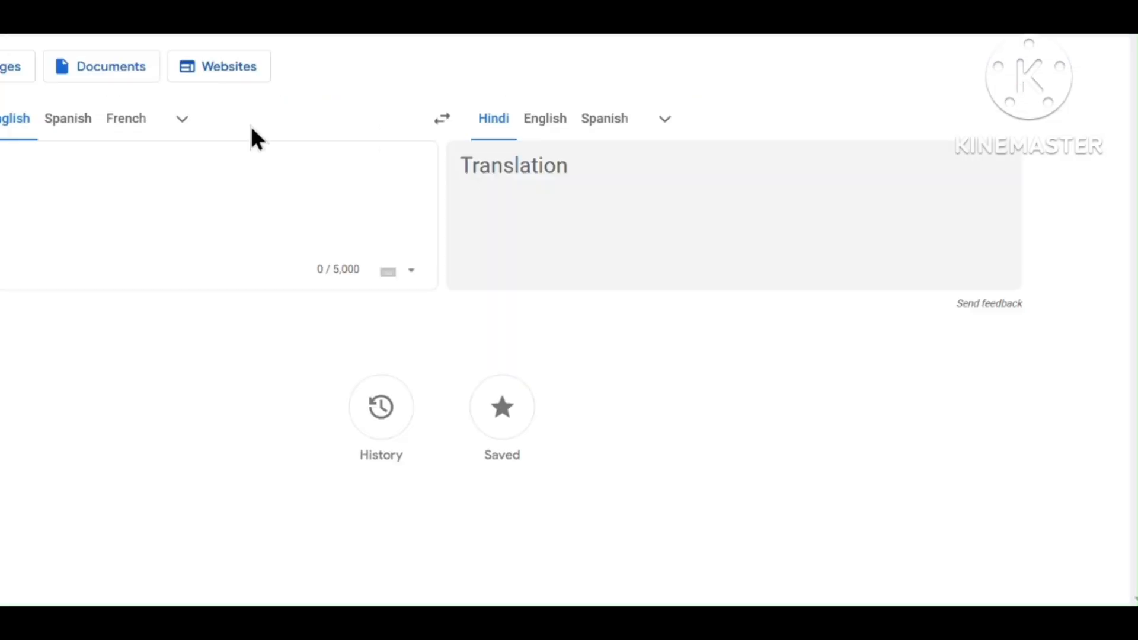
# Translate Chapaner into Hindi and select the alternative spelling चापानेर.
pyautogui.write('hap kar')
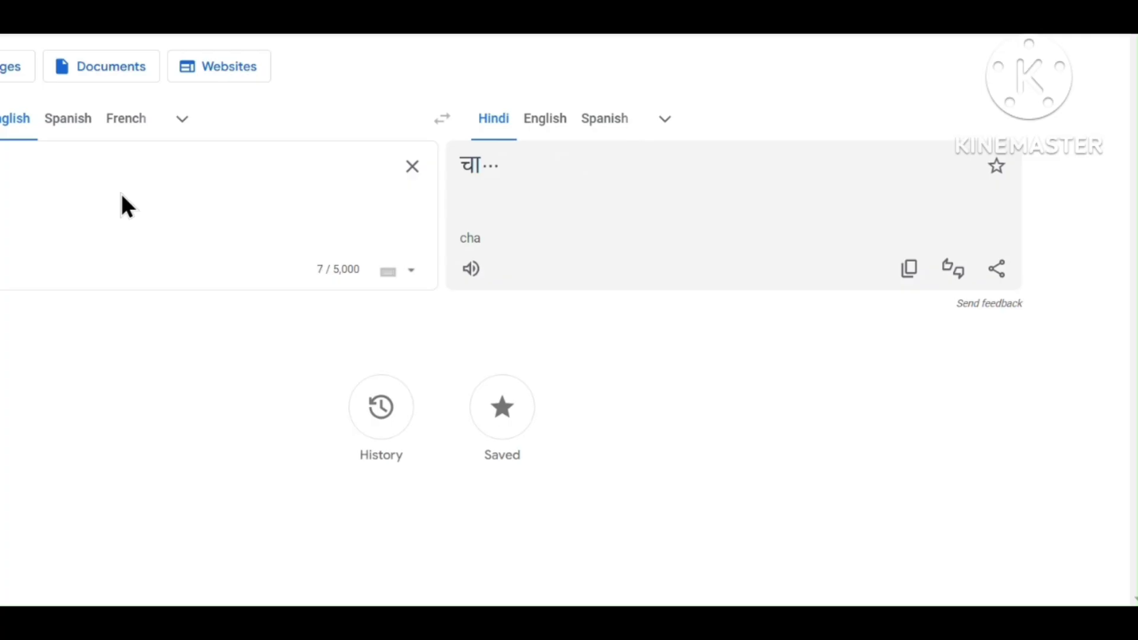
pyautogui.write('r')
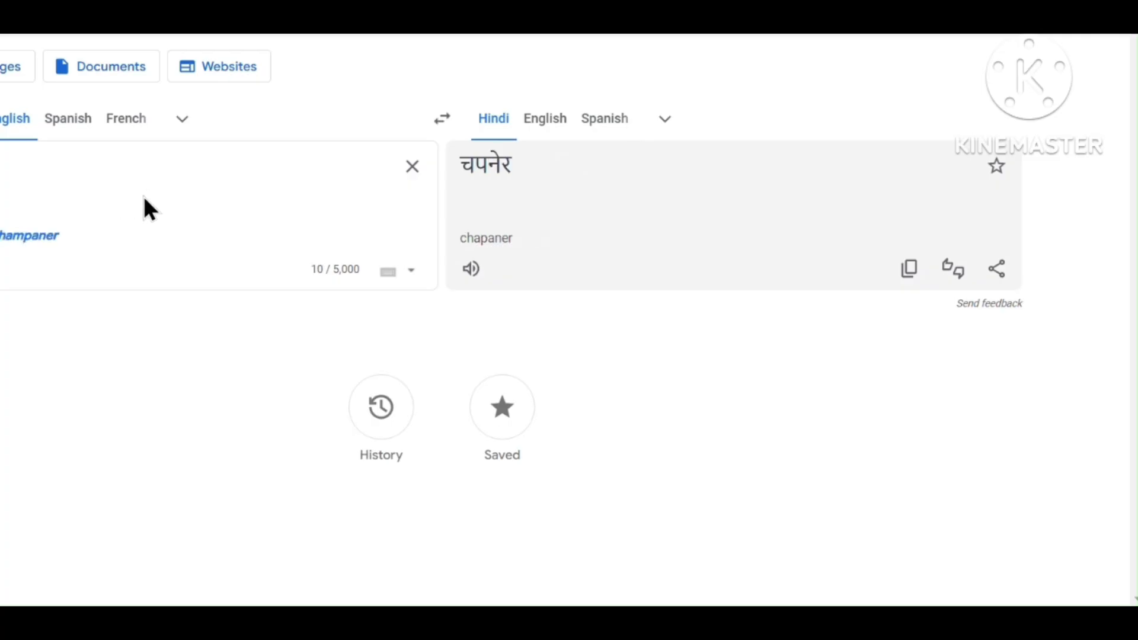
pyautogui.click(474, 166)
pyautogui.click(503, 248)
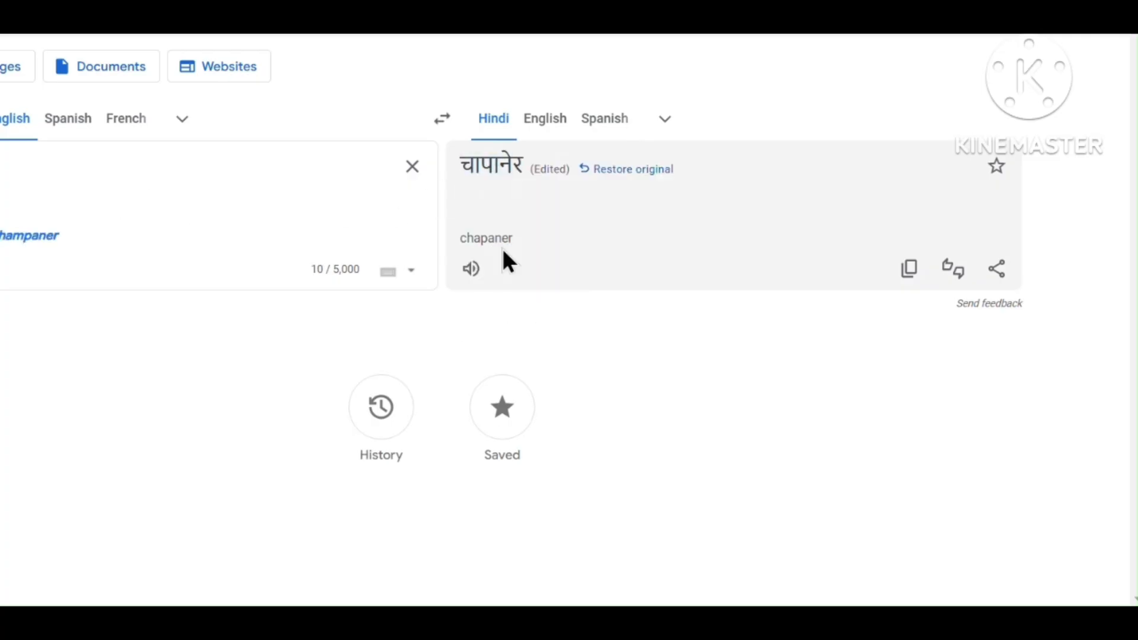
pyautogui.doubleClick(496, 178)
pyautogui.hotkey('ctrl', 'c')
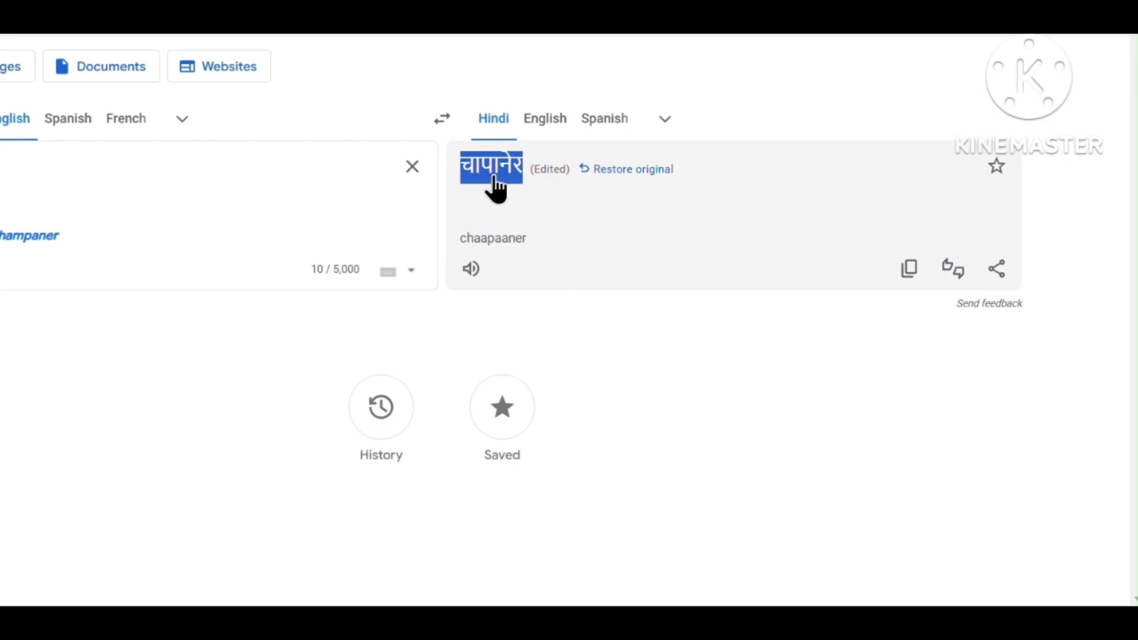
pyautogui.hotkey('ctrl', 't')
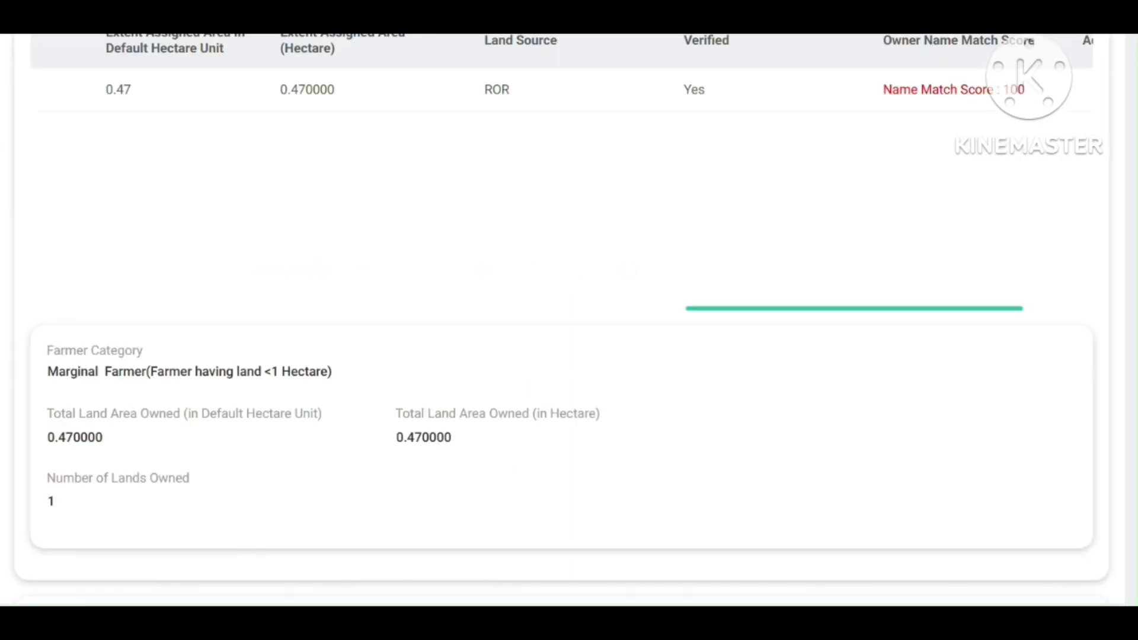
# Replace the misspelled village in the local-language address with चापानेर, giving ग्राम-चापानेर.
pyautogui.scroll(10, 396, 236)
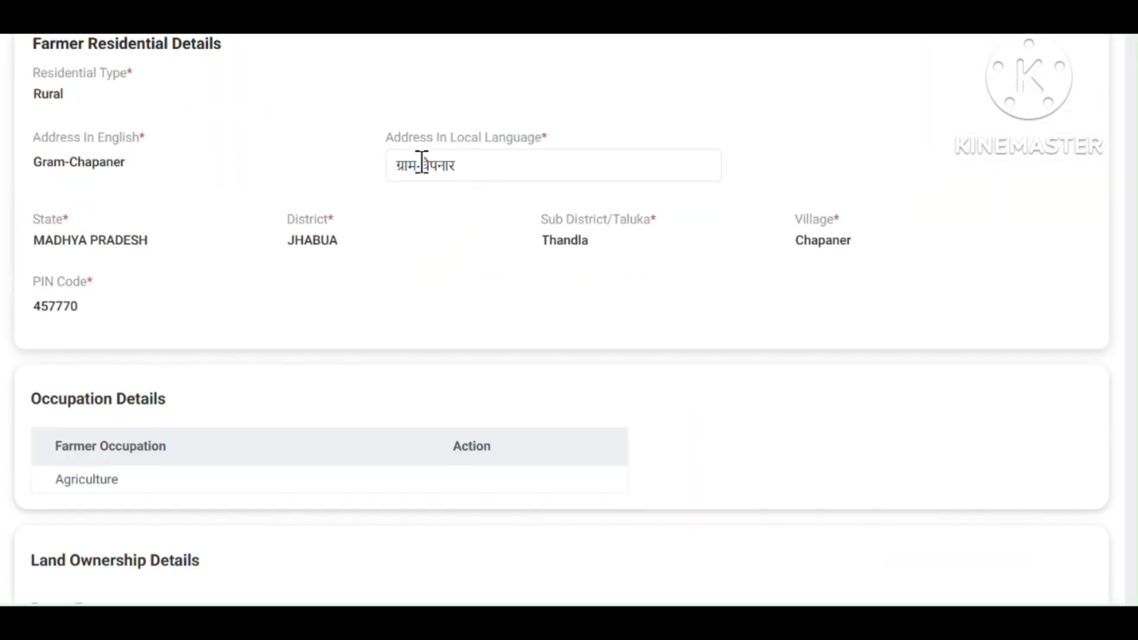
pyautogui.moveTo(449, 160); pyautogui.dragTo(419, 157)
pyautogui.click(482, 221)
pyautogui.moveTo(421, 167); pyautogui.dragTo(499, 167)
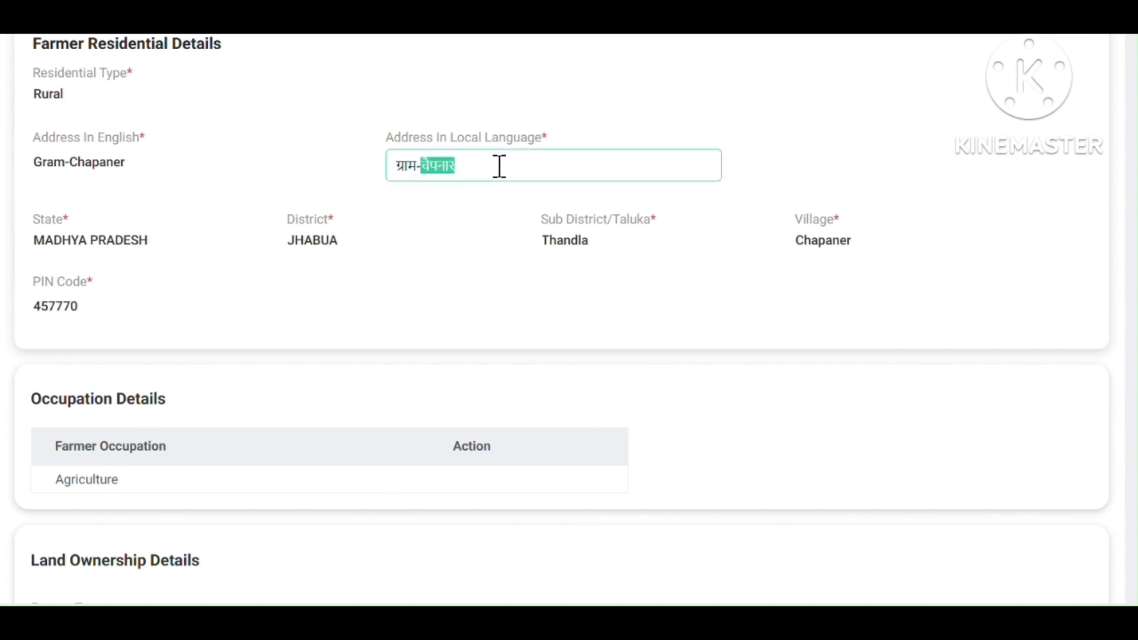
pyautogui.hotkey('ctrl', 'v')
# Submit the third farmer's approval with the corrected address.
pyautogui.scroll(-12, 475, 239)
pyautogui.scroll(-6, 474, 249)
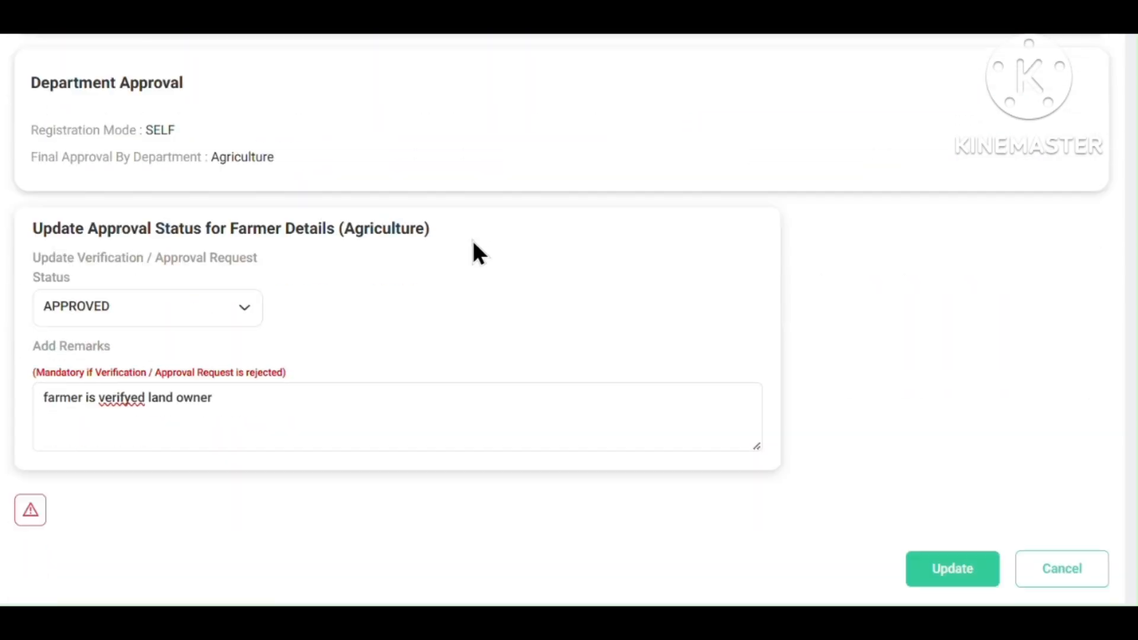
pyautogui.scroll(12, 503, 252)
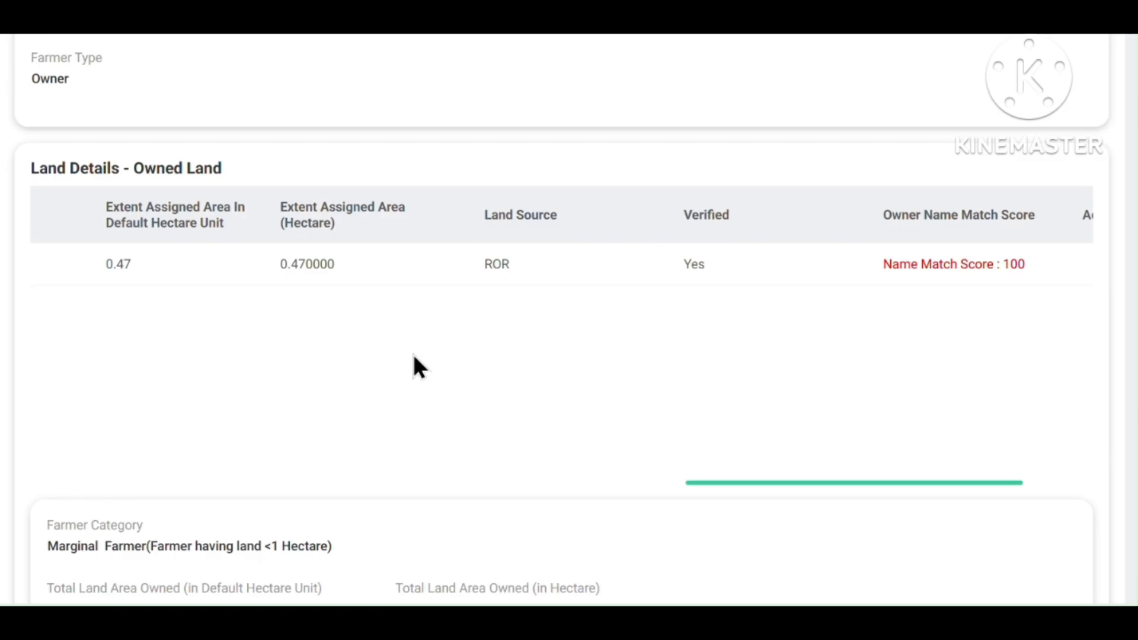
pyautogui.hscroll(-10, 414, 357)
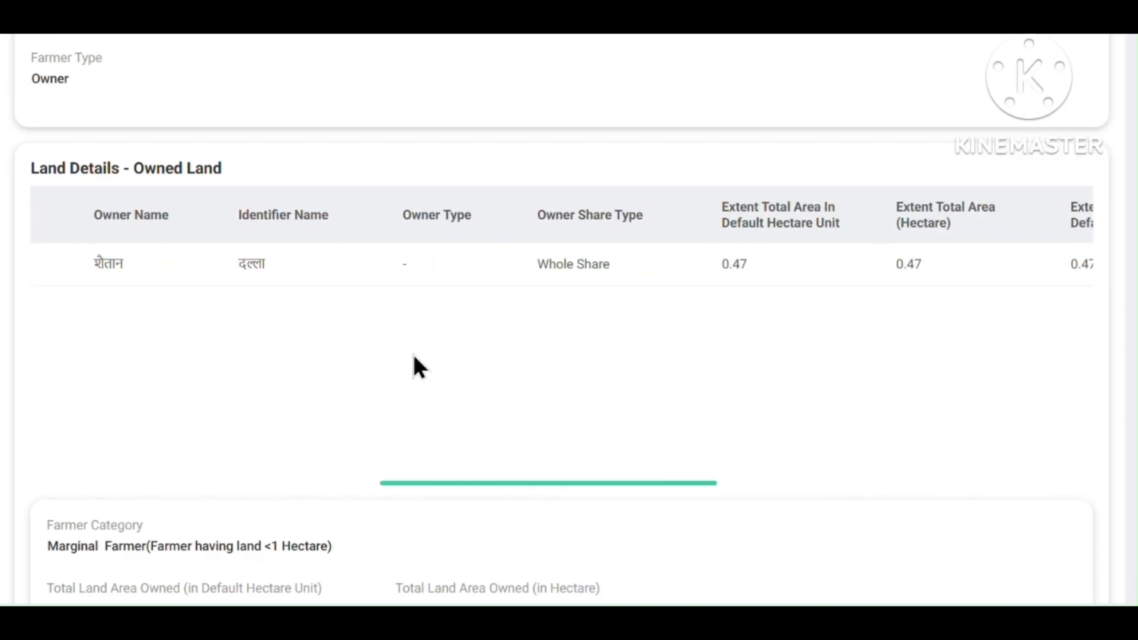
pyautogui.hscroll(-6, 413, 362)
pyautogui.scroll(-10, 415, 365)
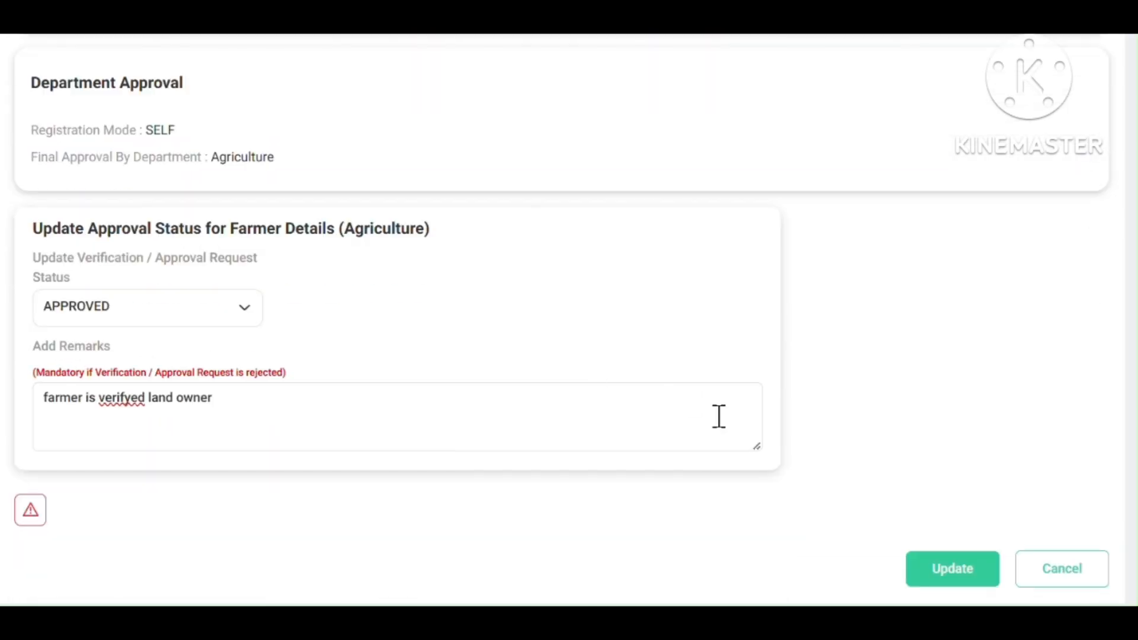
pyautogui.click(935, 569)
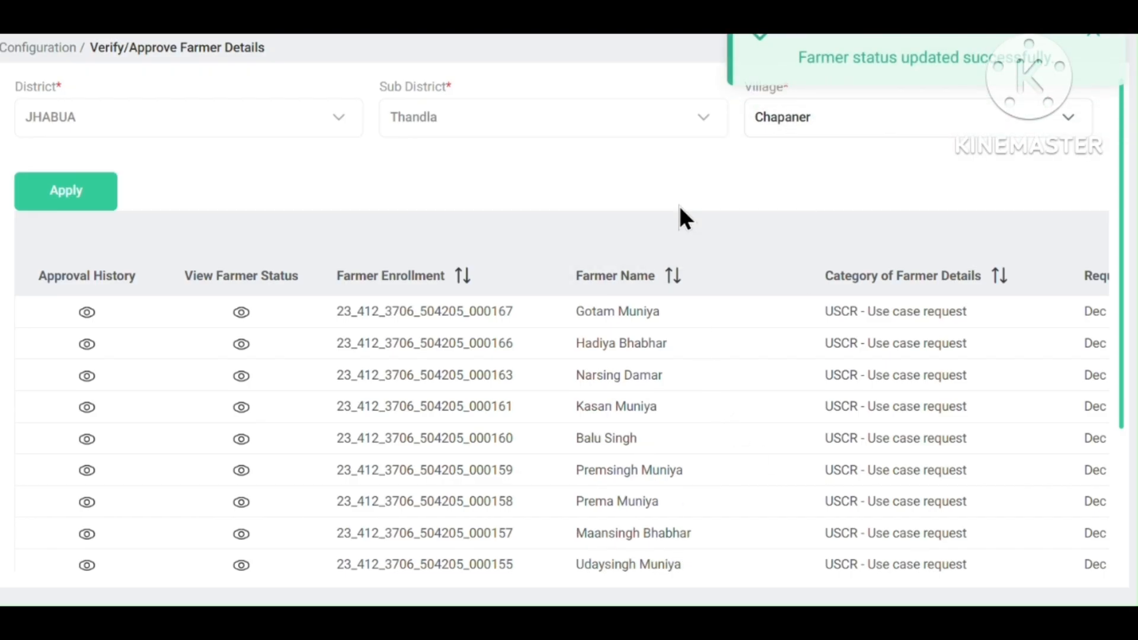
# Return to the Chapaner farmer list and open another pending farmer's record for verification.
pyautogui.click(240, 378)
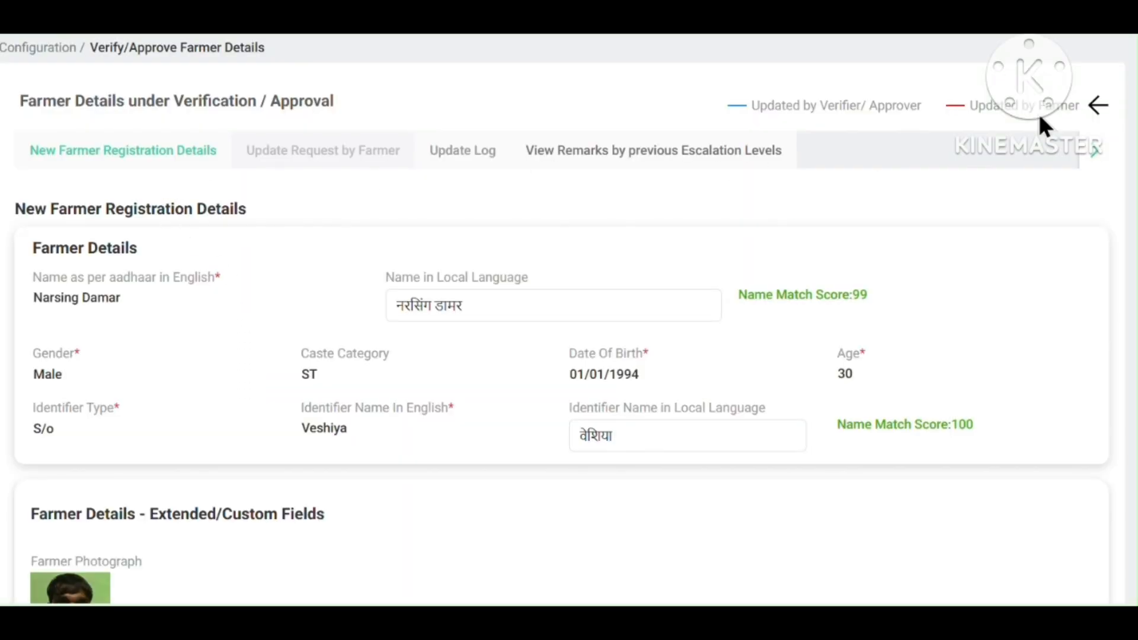
pyautogui.click(1096, 105)
pyautogui.scroll(-3, 456, 421)
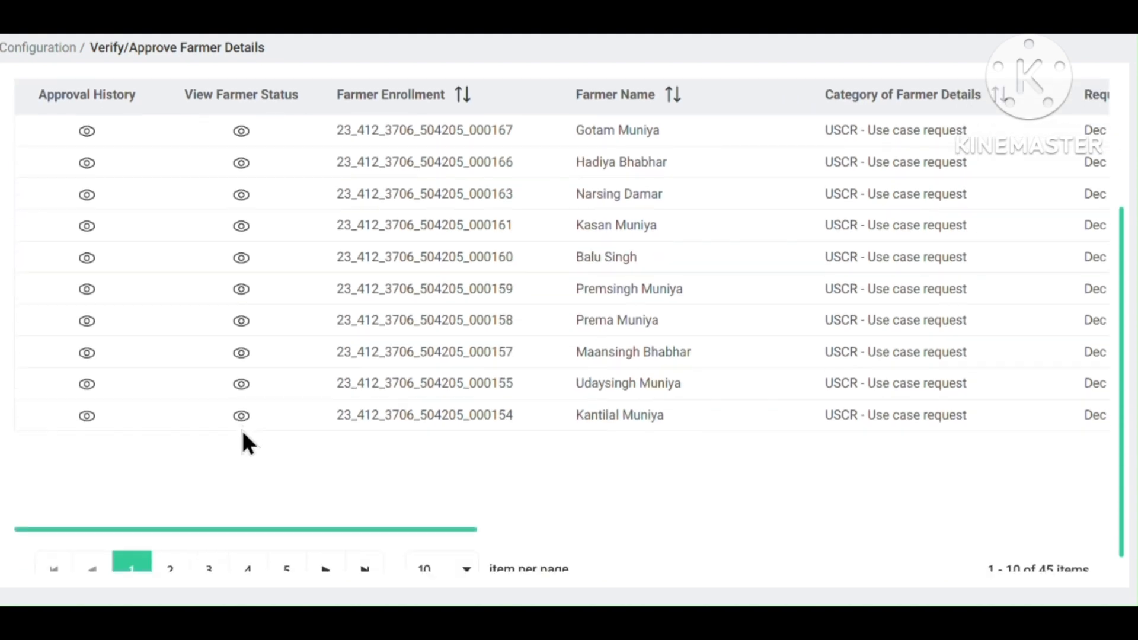
pyautogui.click(242, 416)
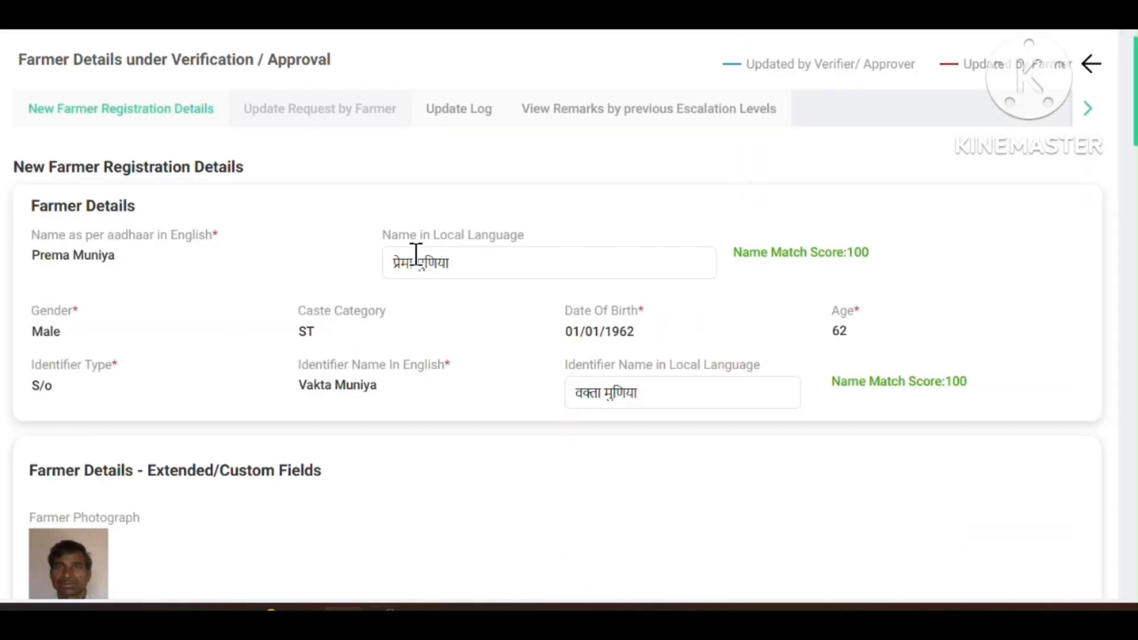
# Review the farmer's local-language name, residential address and lower owned-land rows.
pyautogui.moveTo(415, 263); pyautogui.dragTo(387, 263)
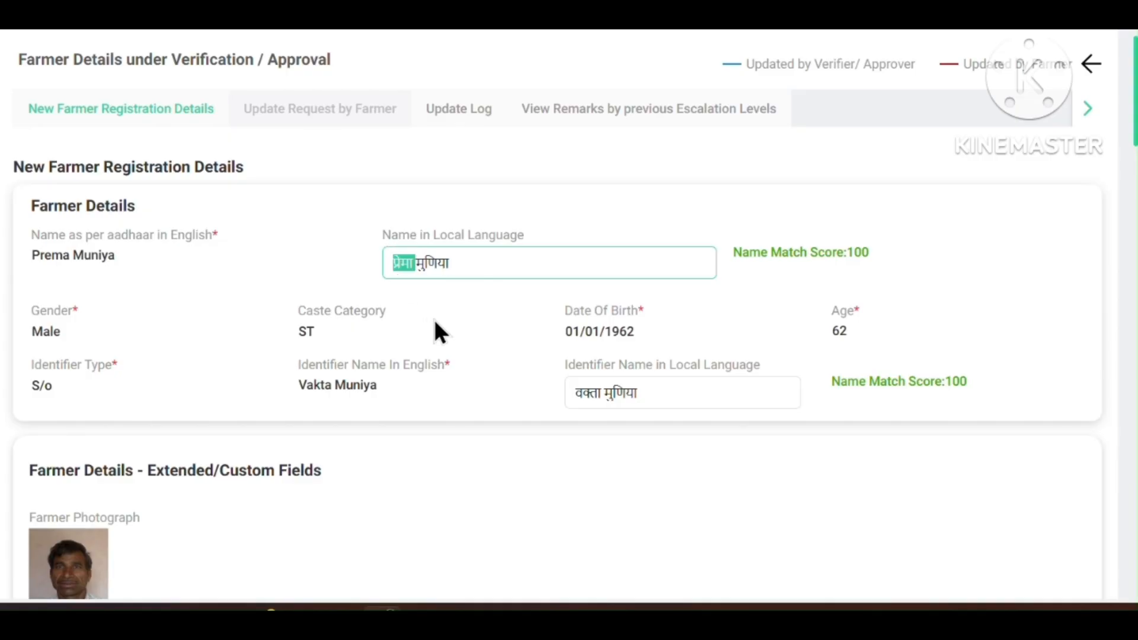
pyautogui.scroll(-15, 447, 326)
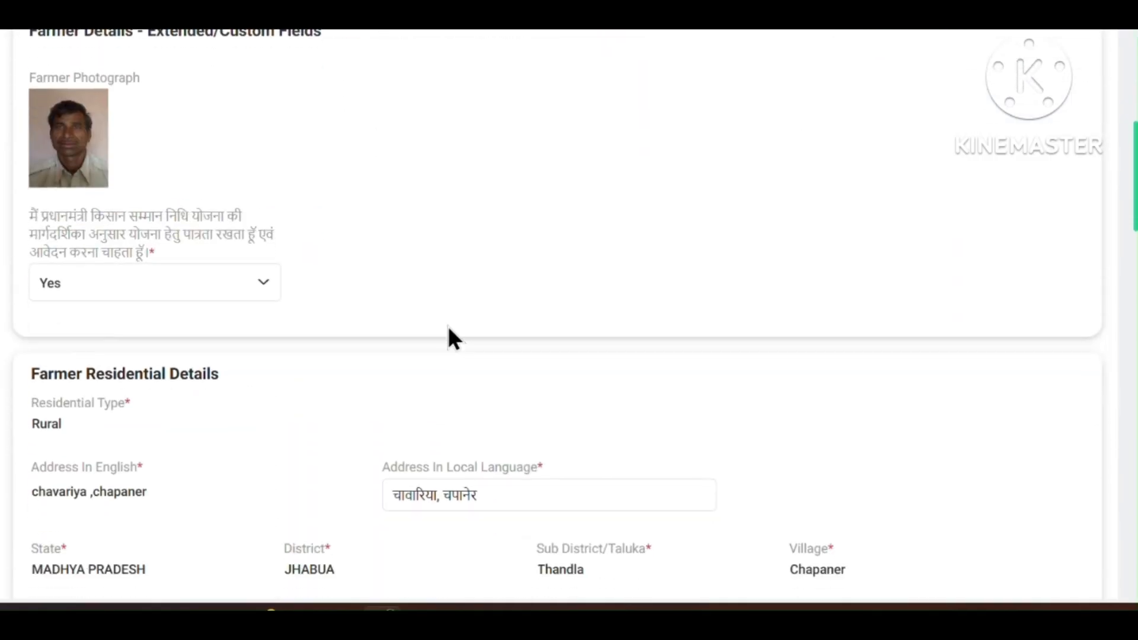
pyautogui.scroll(-6, 452, 328)
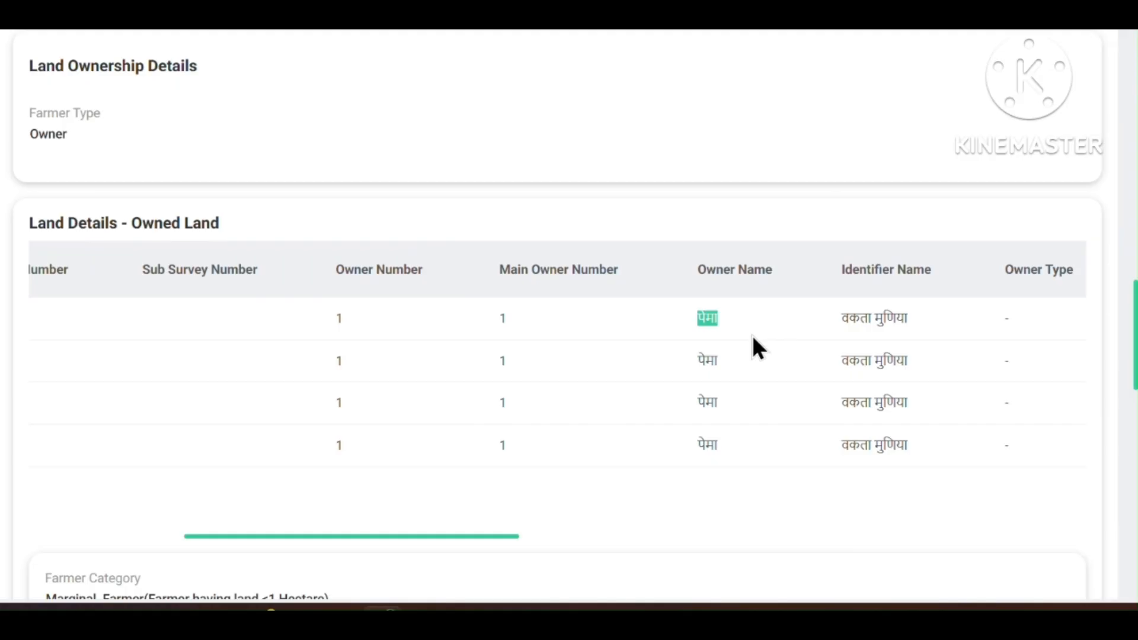
pyautogui.moveTo(875, 377); pyautogui.dragTo(1117, 384)
pyautogui.click(844, 386)
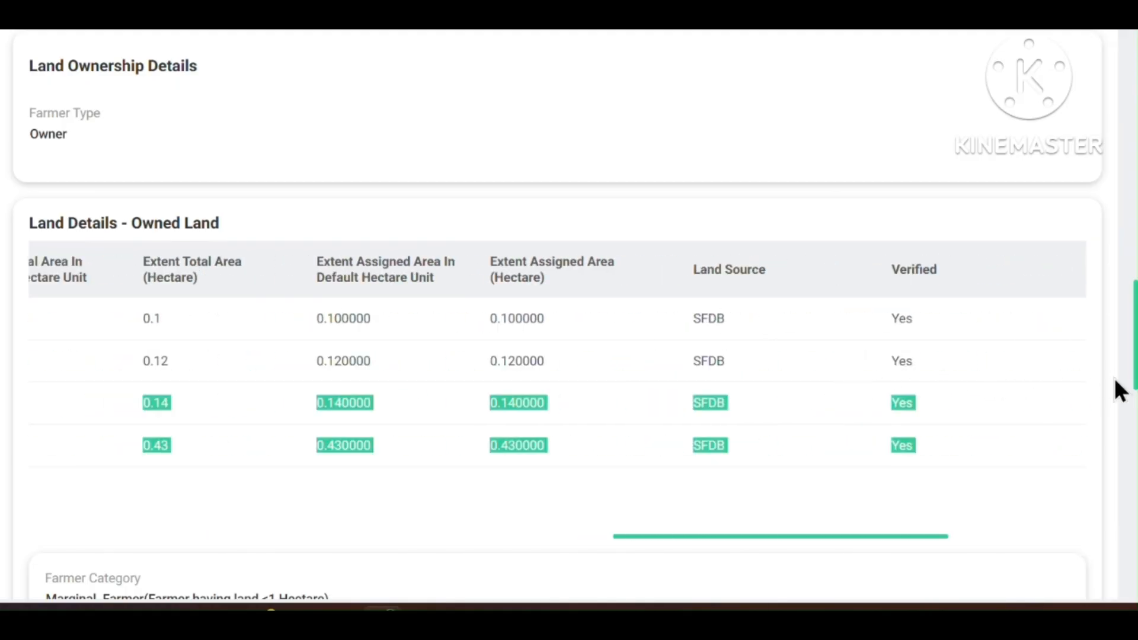
pyautogui.click(970, 399)
# Check the Owner Name Match Score of zero across the four land parcels (0.790000 hectare).
pyautogui.hscroll(6, 955, 401)
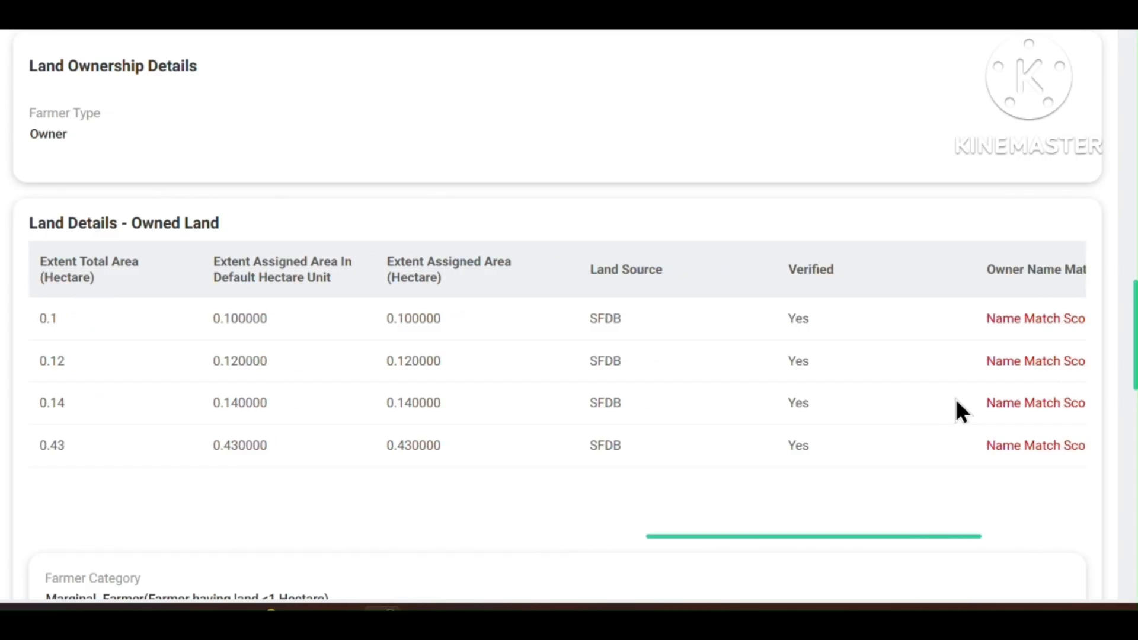
pyautogui.moveTo(784, 319); pyautogui.dragTo(660, 318)
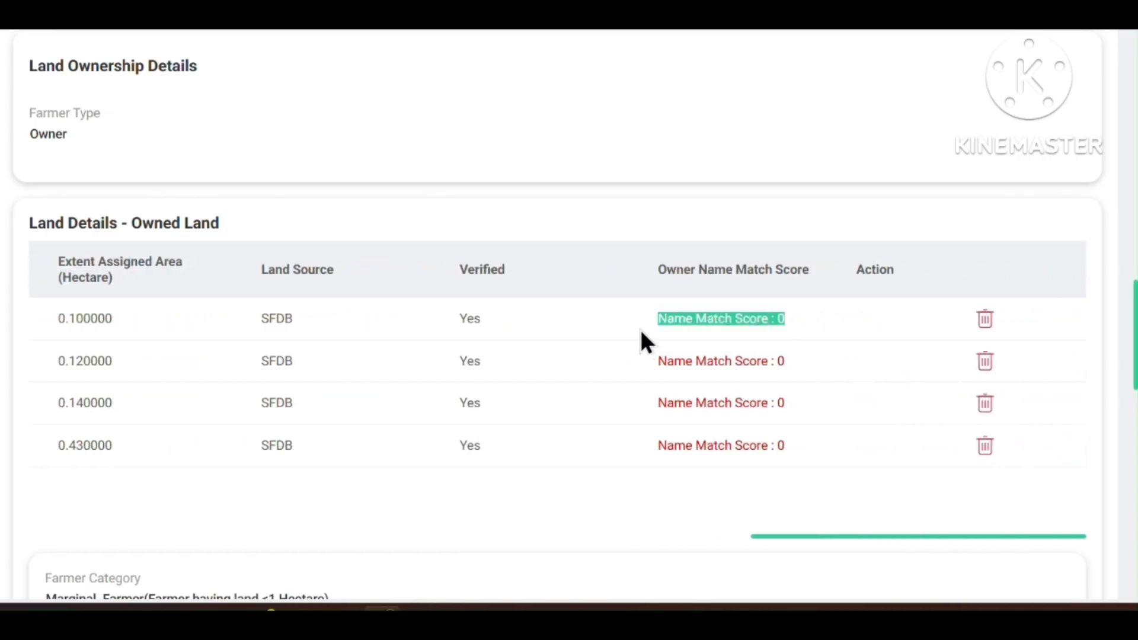
pyautogui.scroll(15, 325, 285)
pyautogui.scroll(-5, 334, 270)
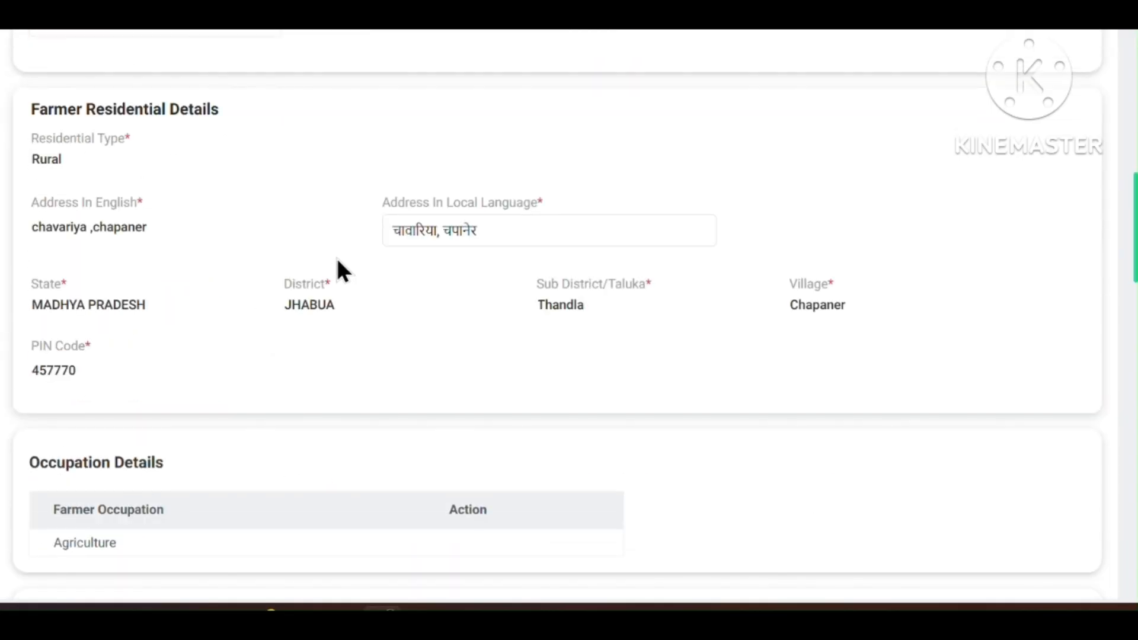
pyautogui.scroll(10, 338, 269)
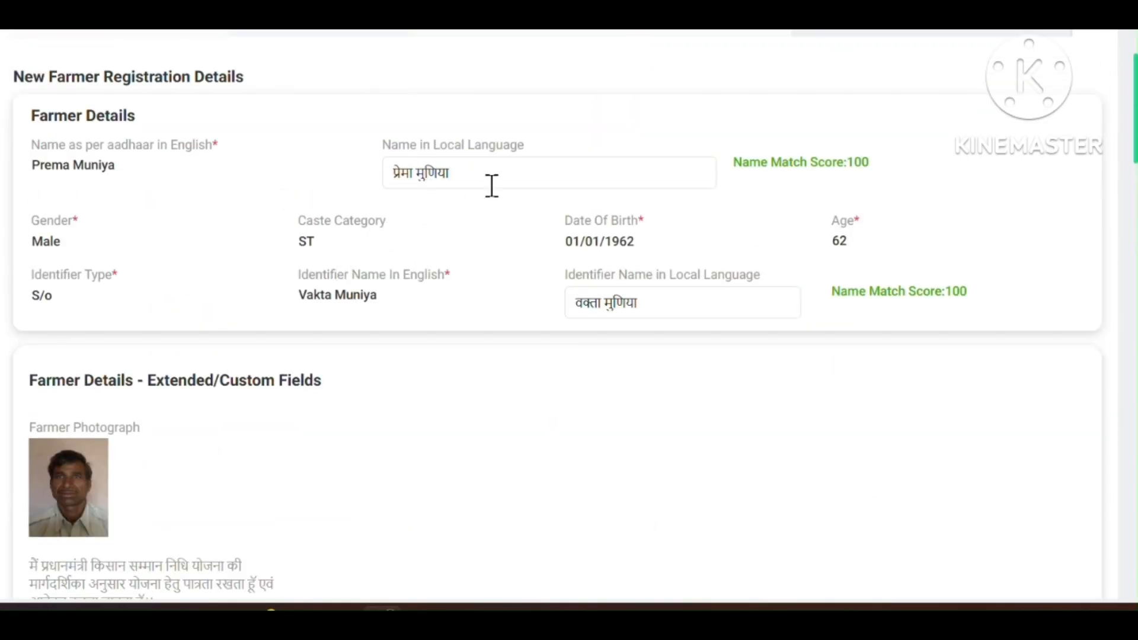
pyautogui.scroll(-15, 460, 315)
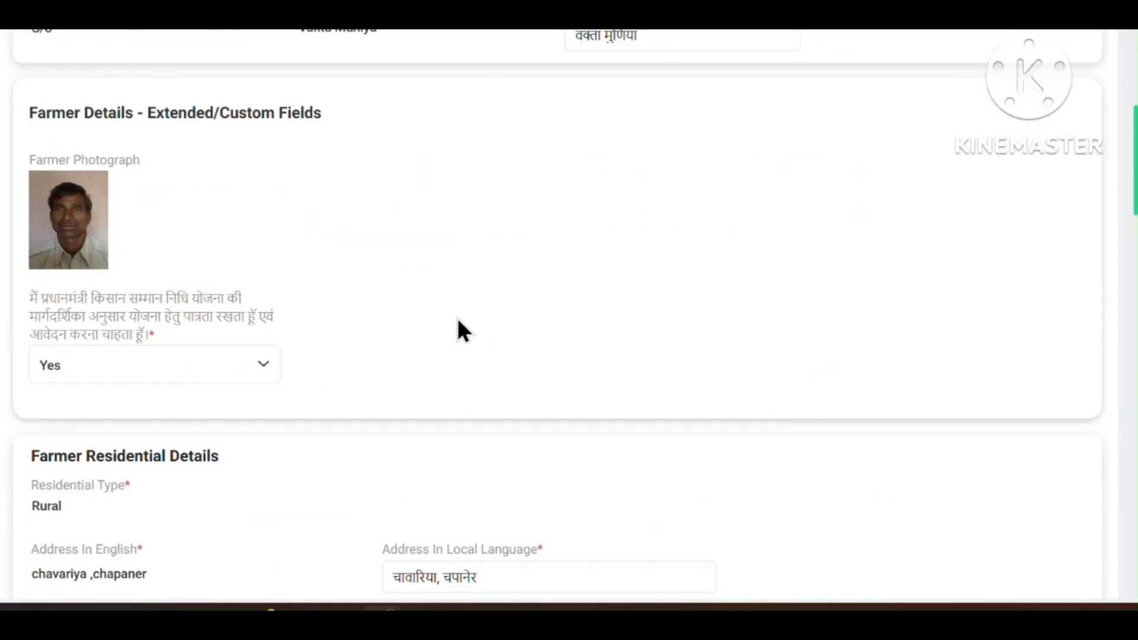
pyautogui.scroll(5, 489, 271)
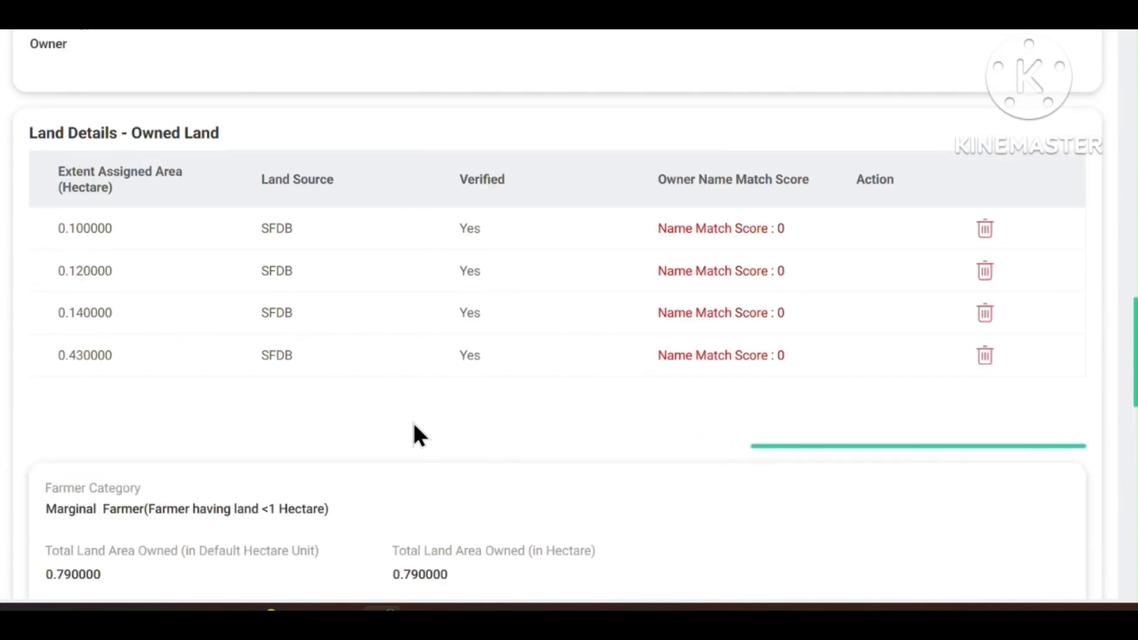
pyautogui.hscroll(-10, 364, 313)
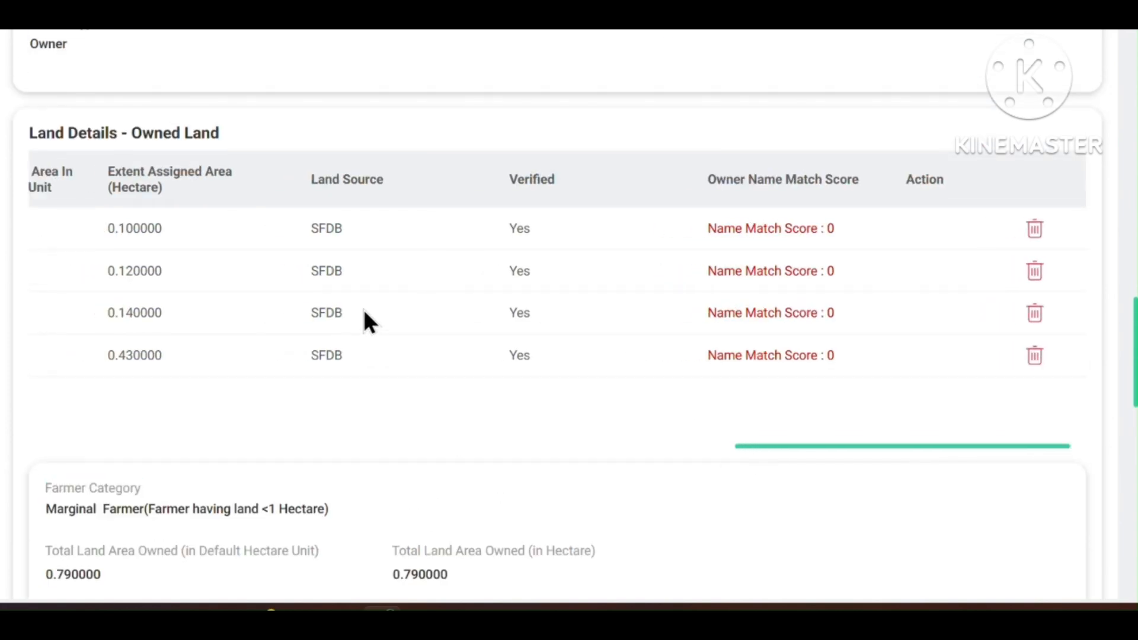
pyautogui.hscroll(-10, 365, 314)
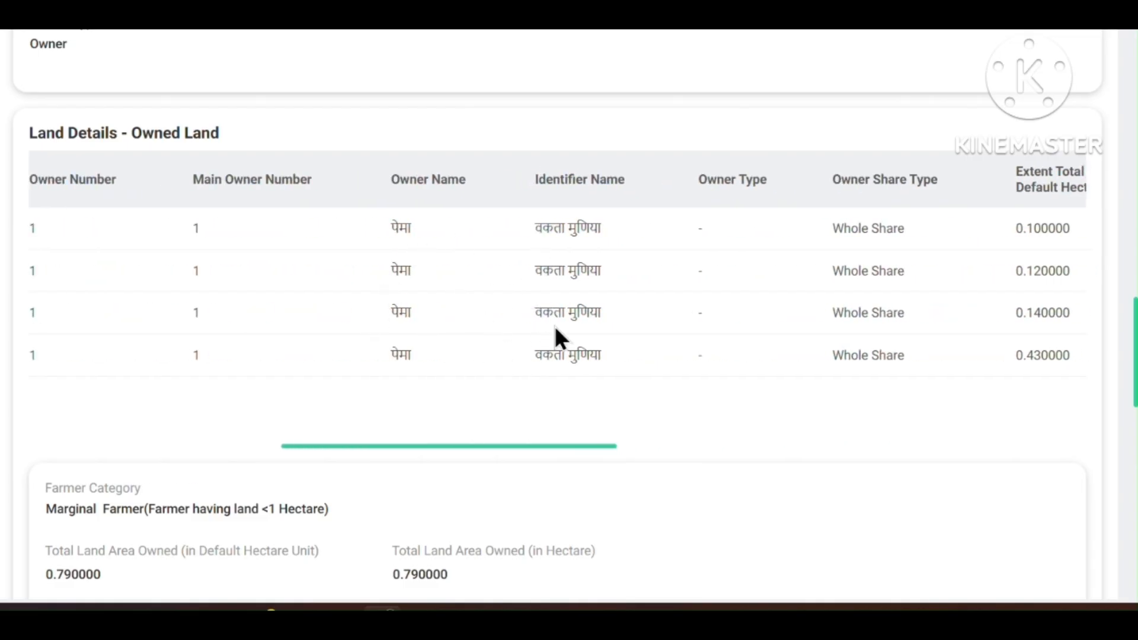
pyautogui.scroll(-15, 565, 350)
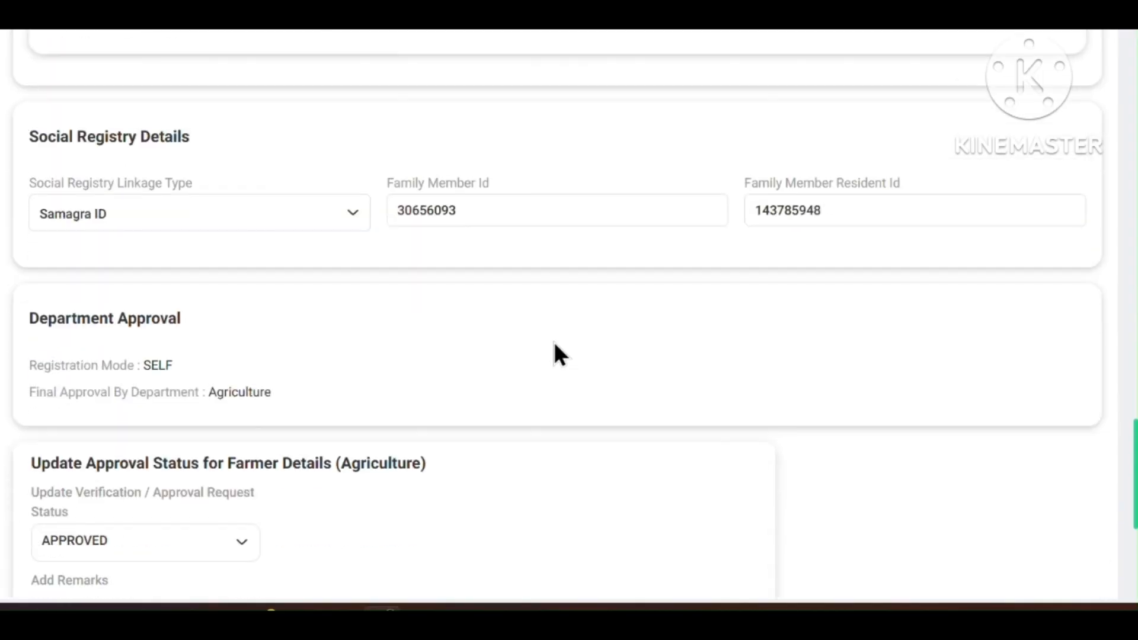
# Accept the land-ownership consent statement and recheck the record's land details.
pyautogui.scroll(-2, 554, 344)
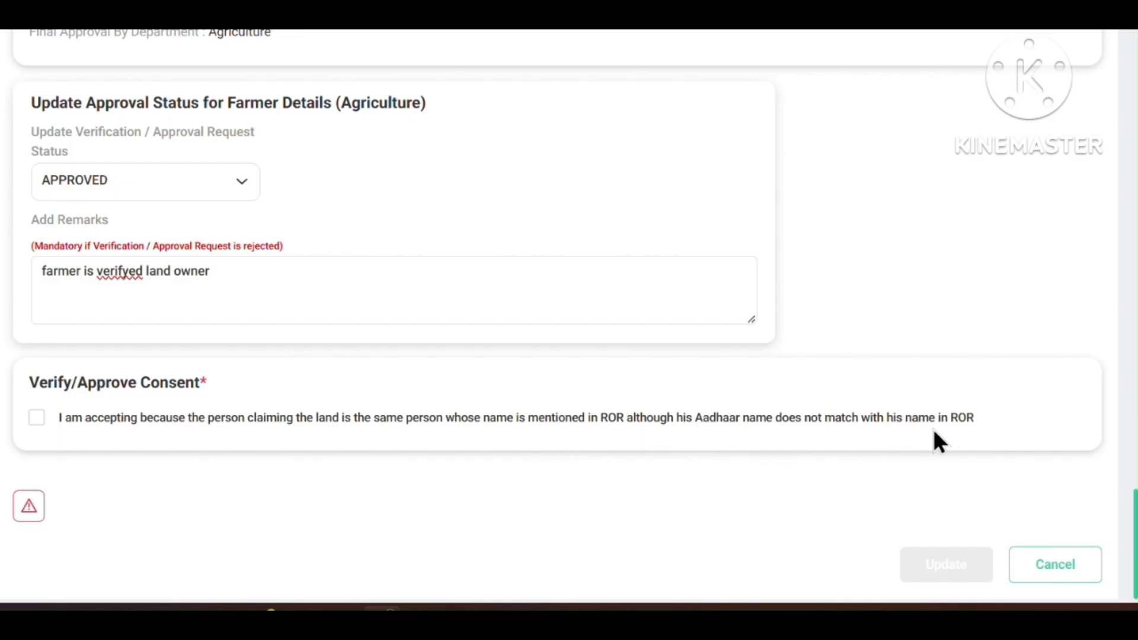
pyautogui.click(37, 418)
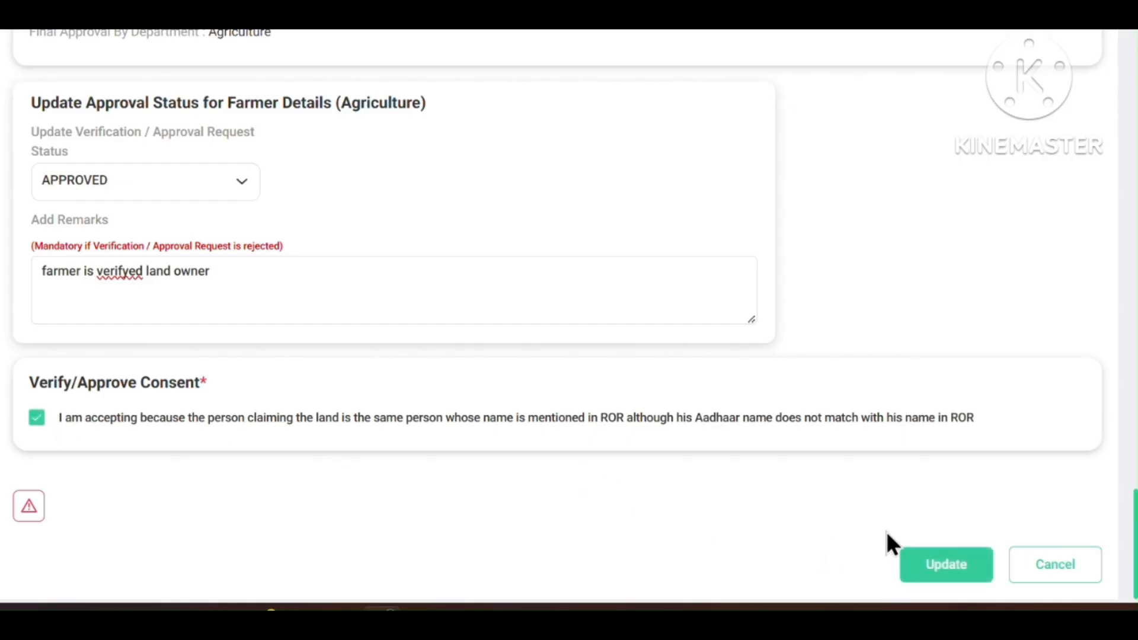
pyautogui.scroll(15, 488, 292)
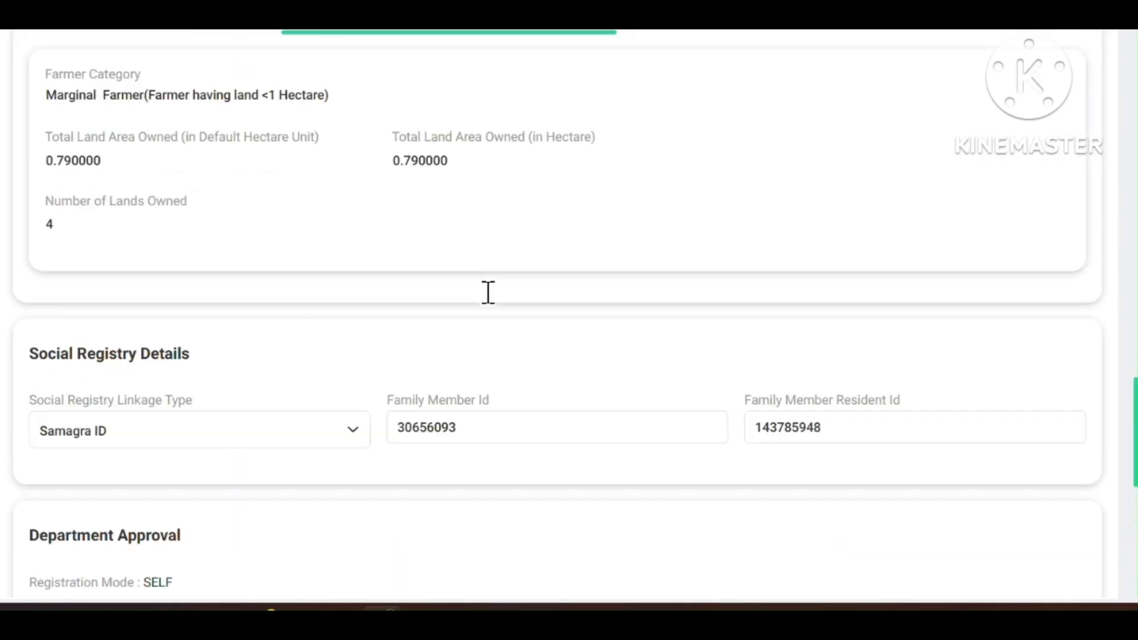
pyautogui.scroll(15, 493, 307)
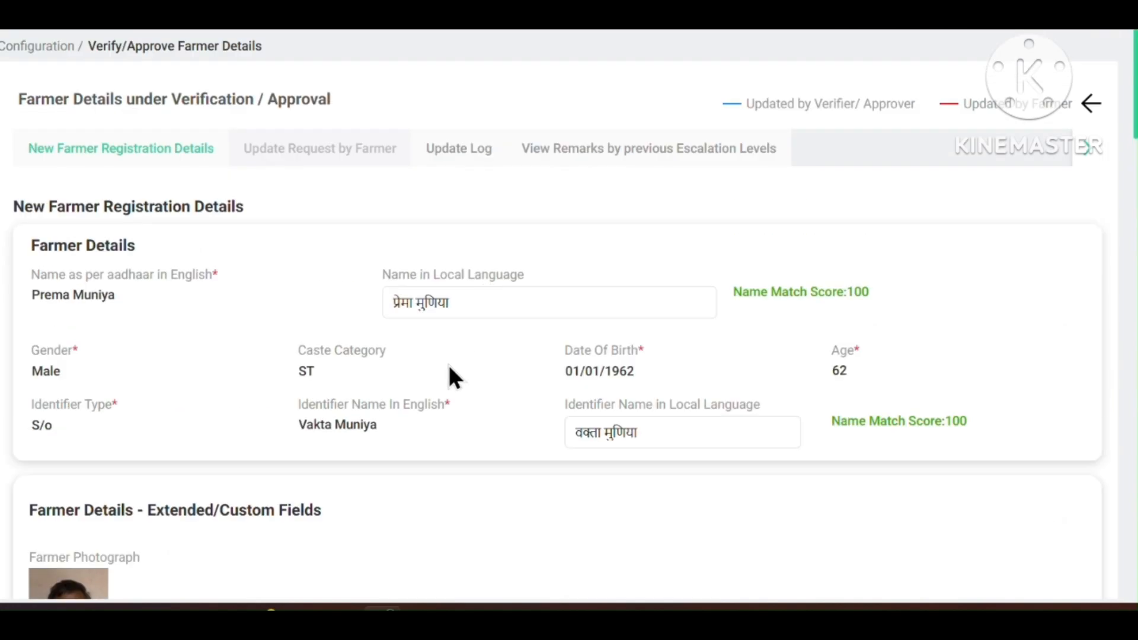
pyautogui.scroll(-10, 448, 365)
pyautogui.scroll(5, 445, 359)
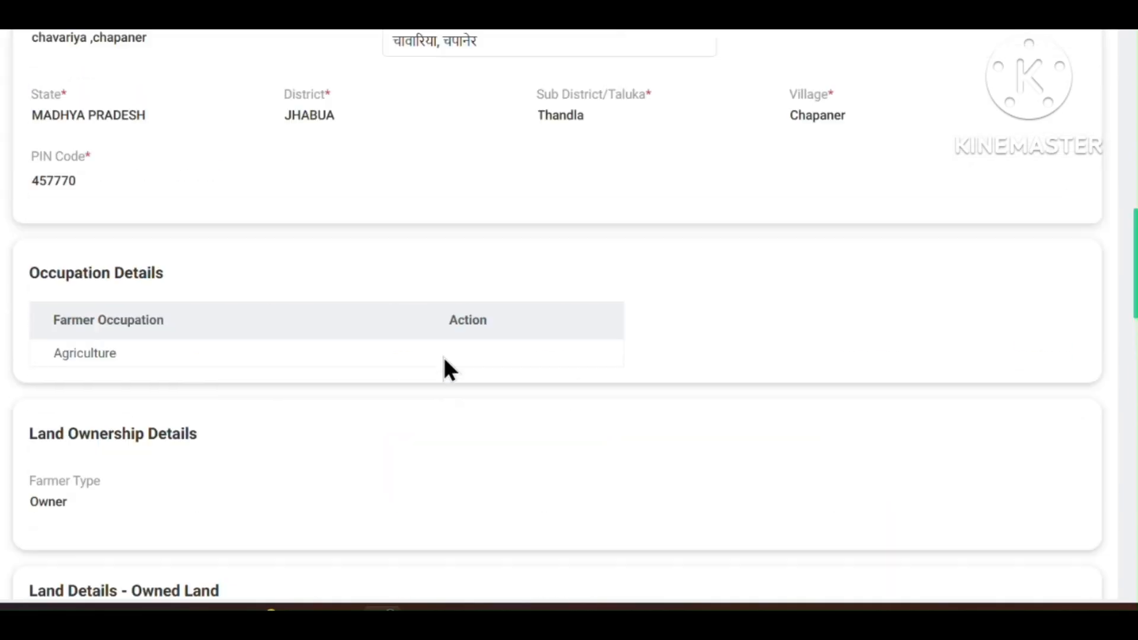
pyautogui.scroll(10, 448, 361)
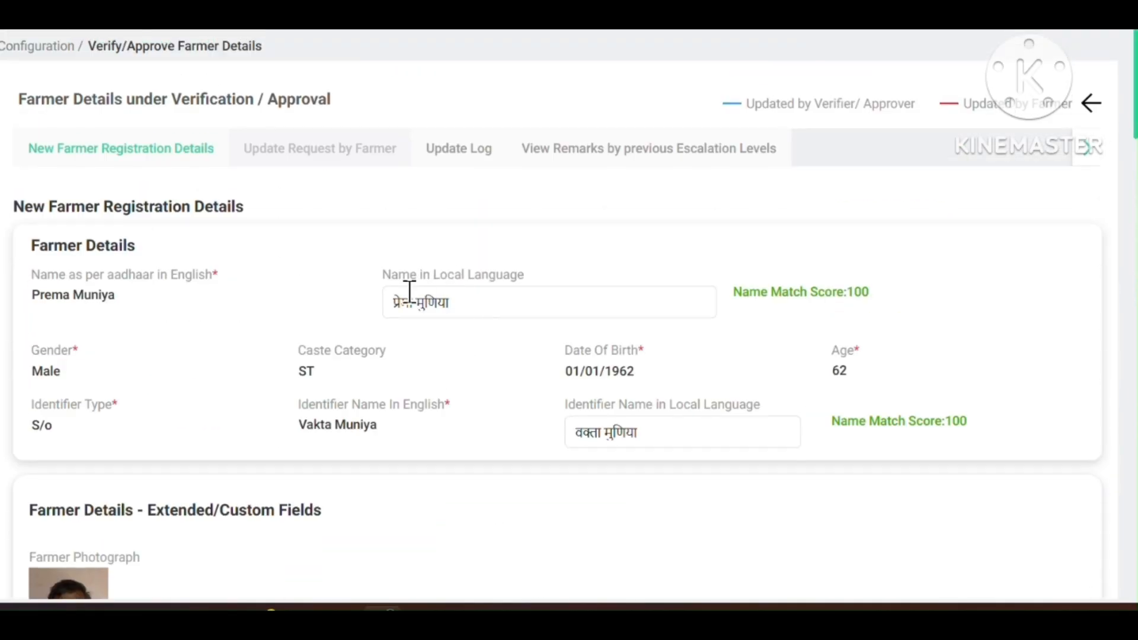
pyautogui.scroll(-10, 467, 355)
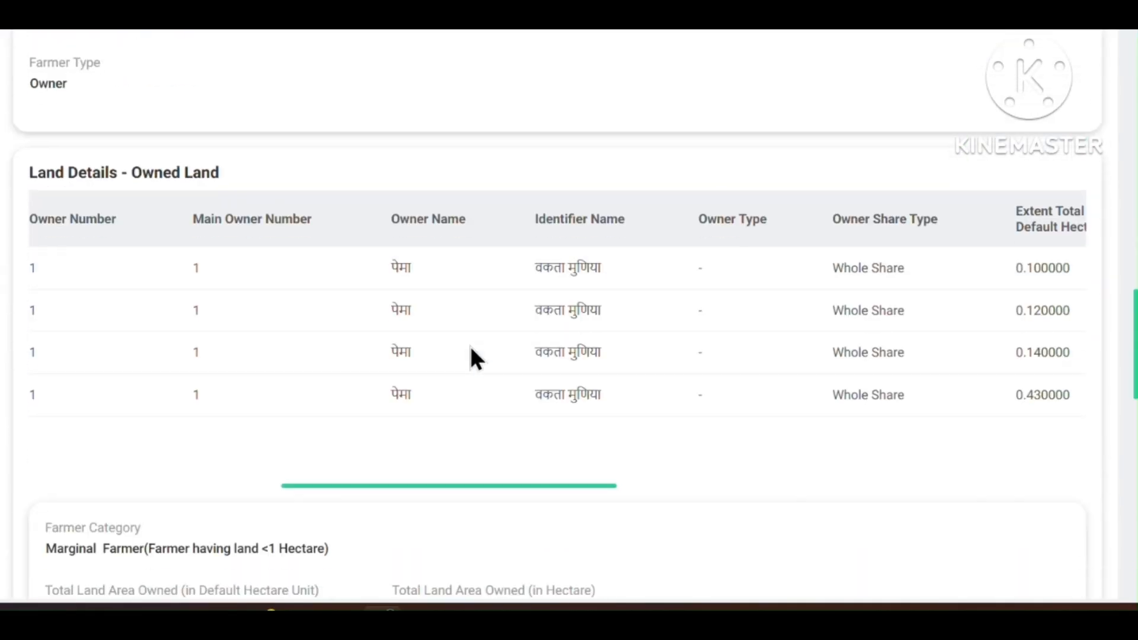
pyautogui.scroll(-15, 396, 356)
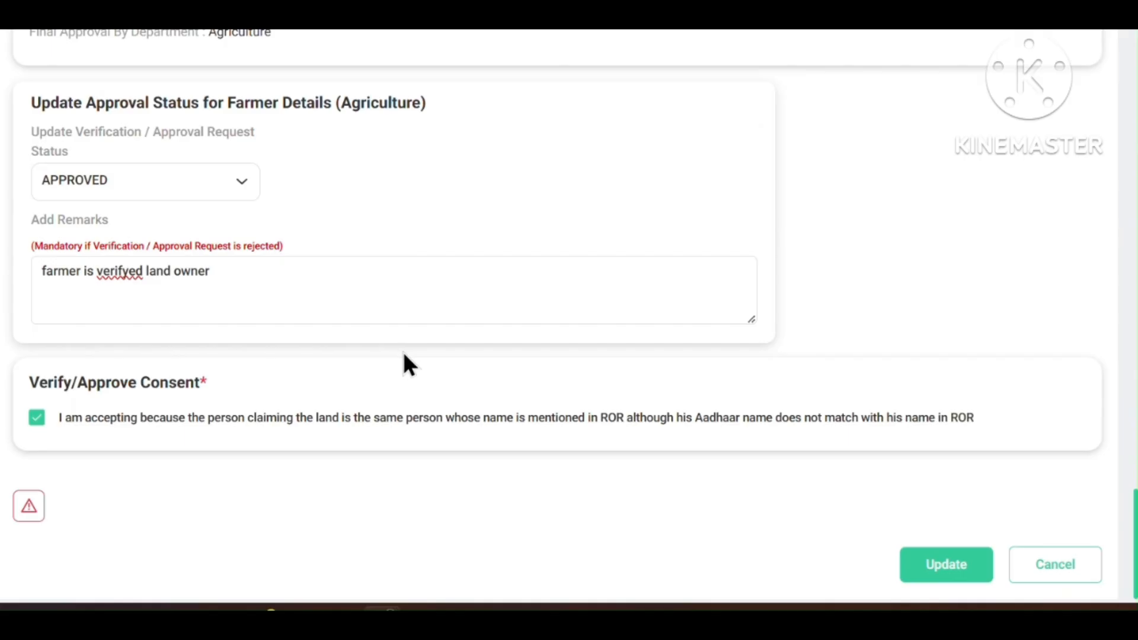
pyautogui.scroll(7, 586, 249)
pyautogui.scroll(6, 592, 258)
# Submit the APPROVED status with the remark 'farmer is verifyed land owner'.
pyautogui.moveTo(653, 274); pyautogui.dragTo(851, 300)
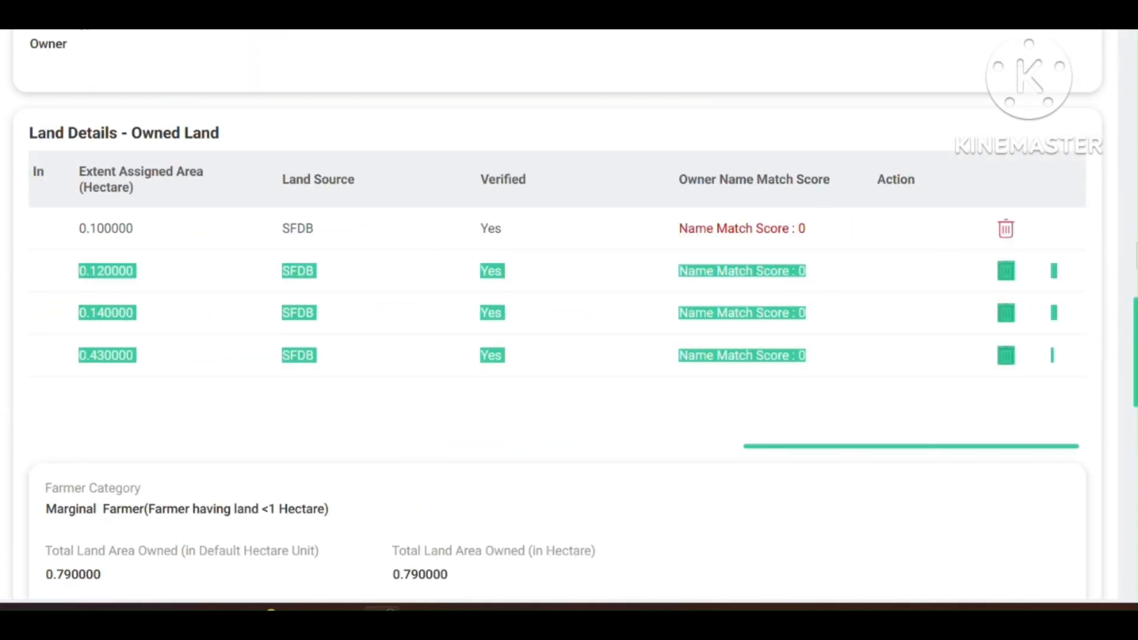
pyautogui.click(785, 284)
pyautogui.scroll(-12, 783, 288)
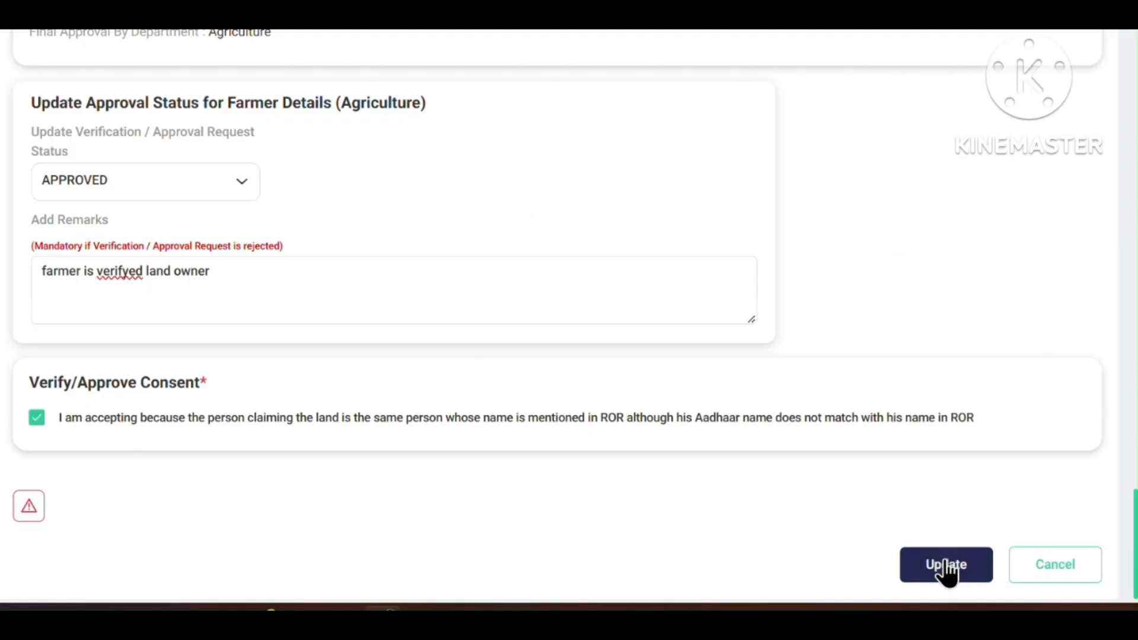
pyautogui.click(946, 563)
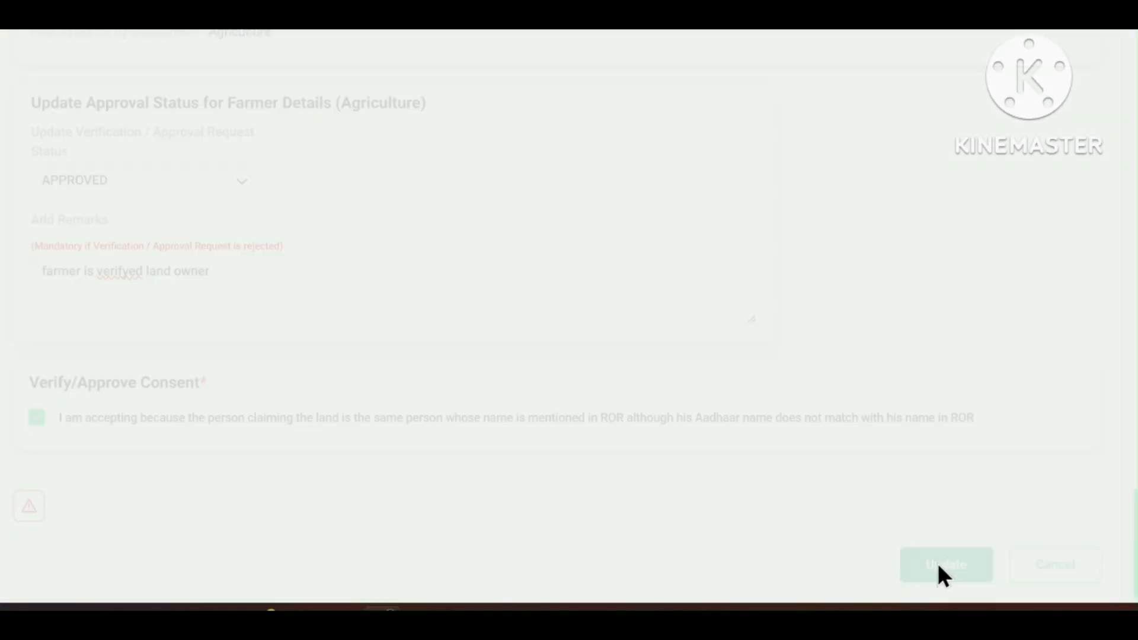